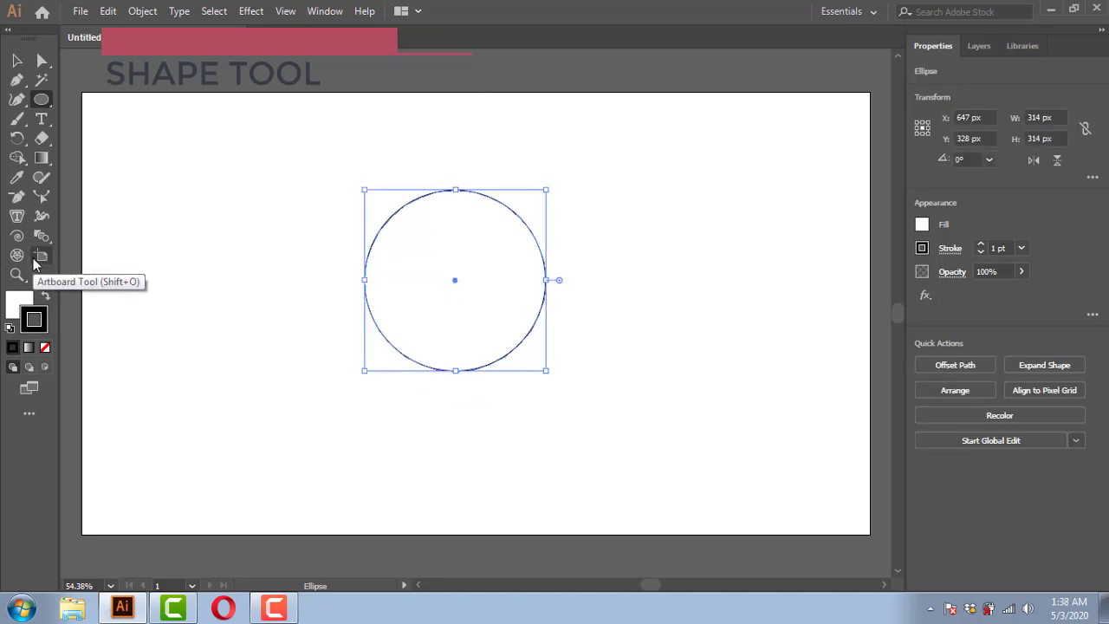
Move the circle to the artboard's upper right and overlay a smaller copy about 298 px in diameter
drag(435, 245, 644, 223)
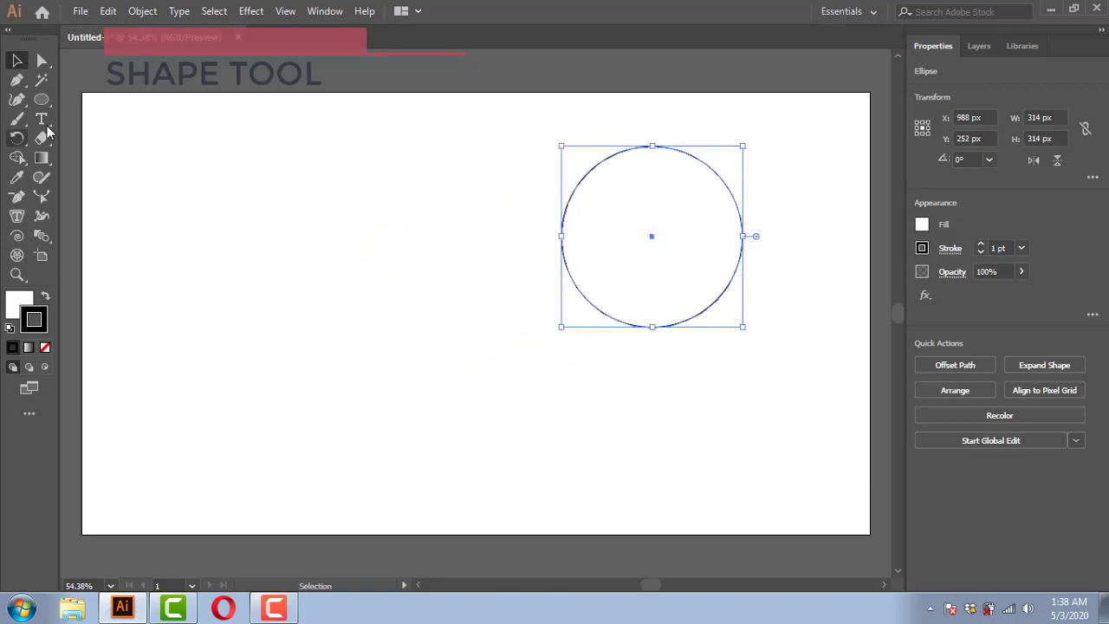
drag(614, 317, 733, 411)
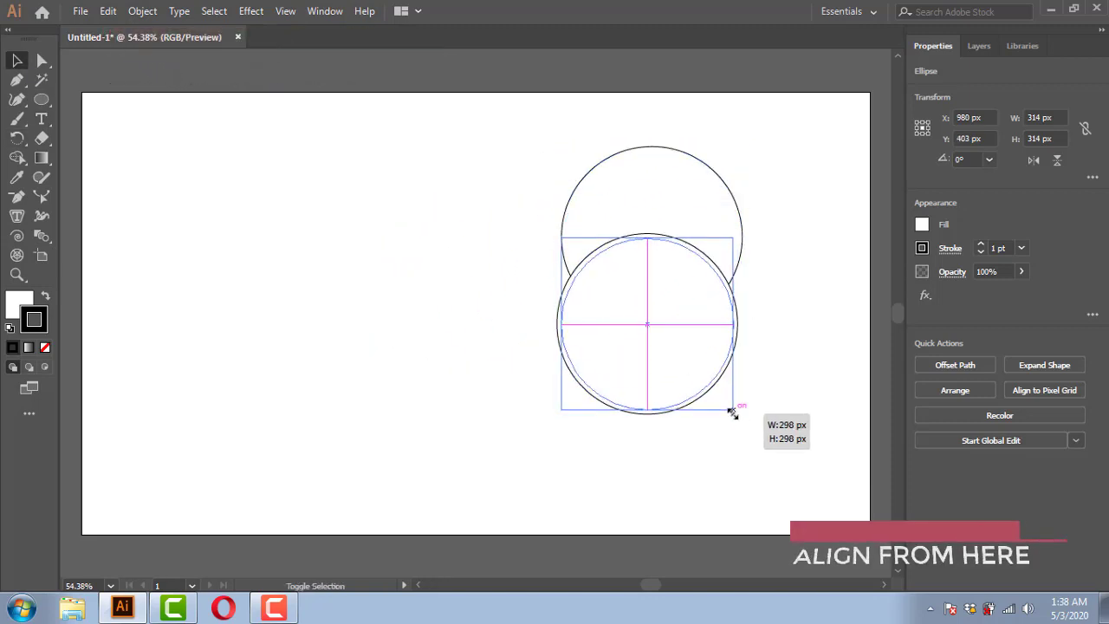
drag(603, 286, 620, 220)
Try aligning the two circles by their horizontal centers, top edges and right edges
shift+click(572, 200)
click(978, 363)
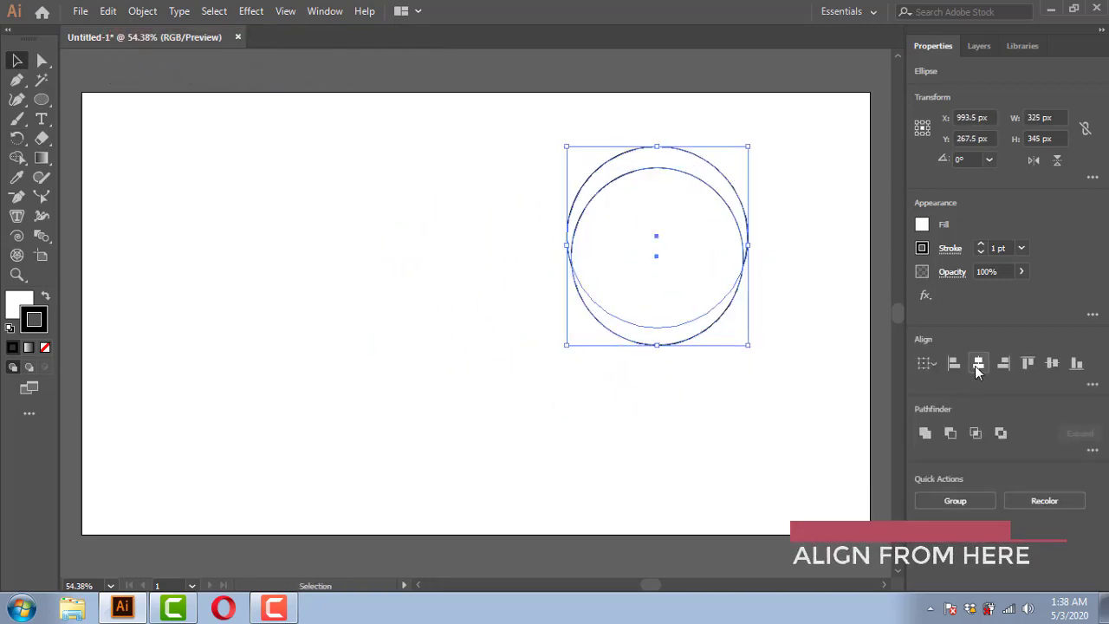
click(1027, 363)
click(1002, 366)
click(722, 298)
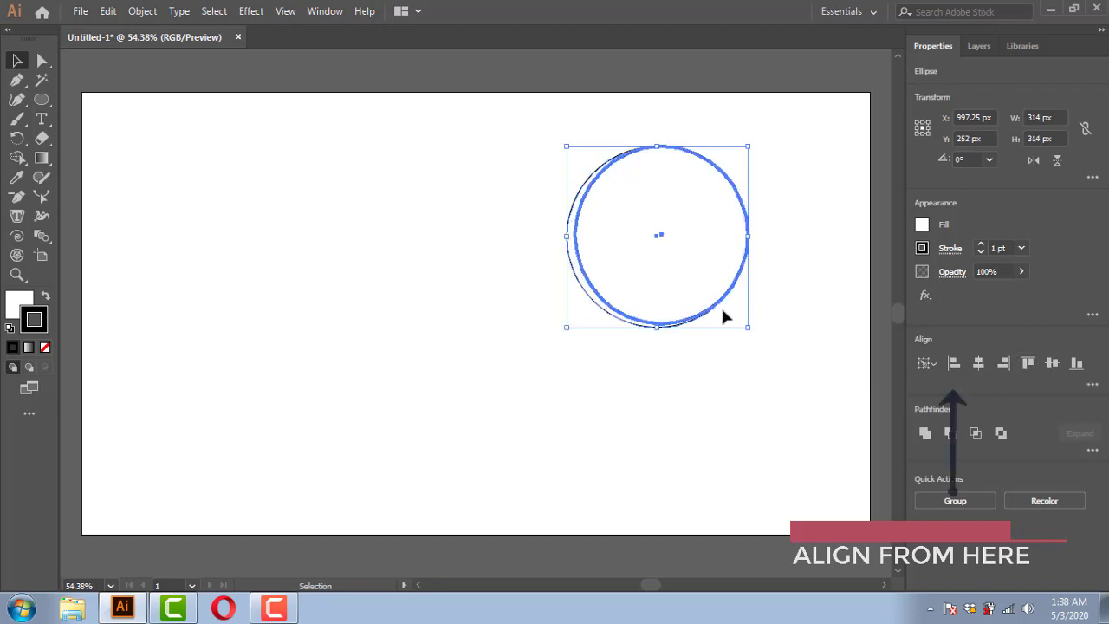
Shrink the inner circle further and center it horizontally and vertically within the outer circle
click(724, 311)
click(710, 282)
drag(750, 325, 740, 311)
shift+click(720, 298)
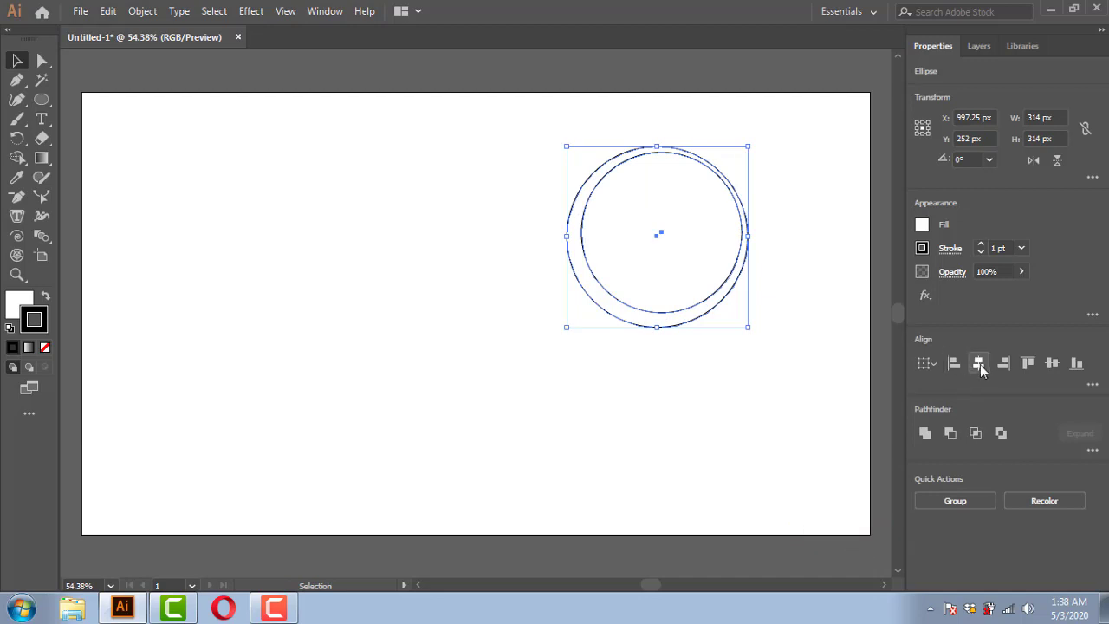
click(980, 365)
click(1051, 364)
drag(577, 134, 756, 320)
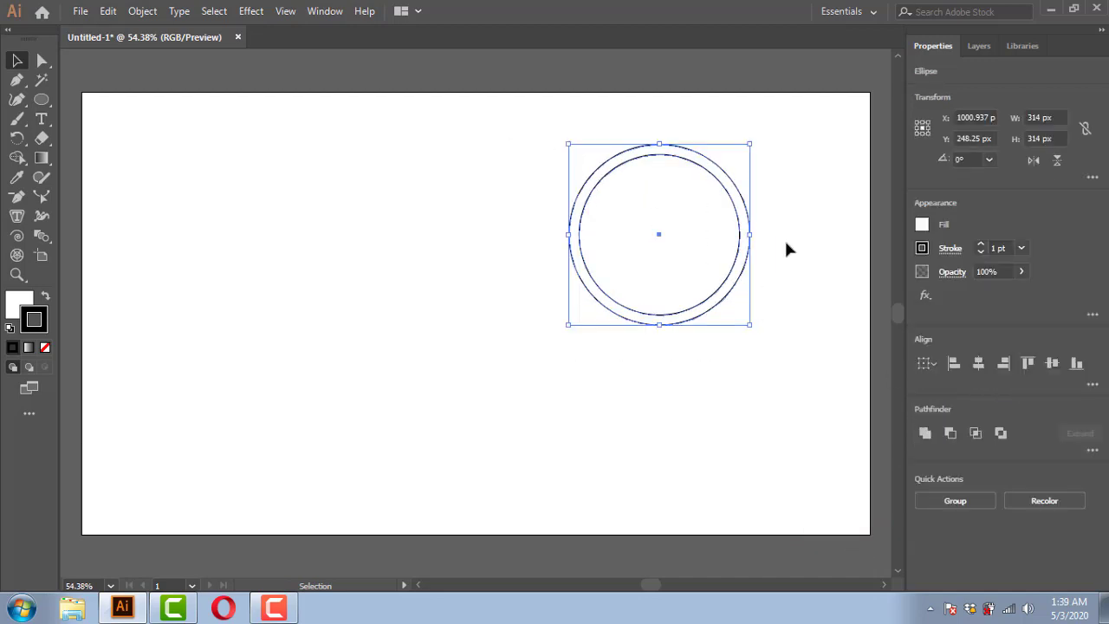
click(748, 258)
click(573, 142)
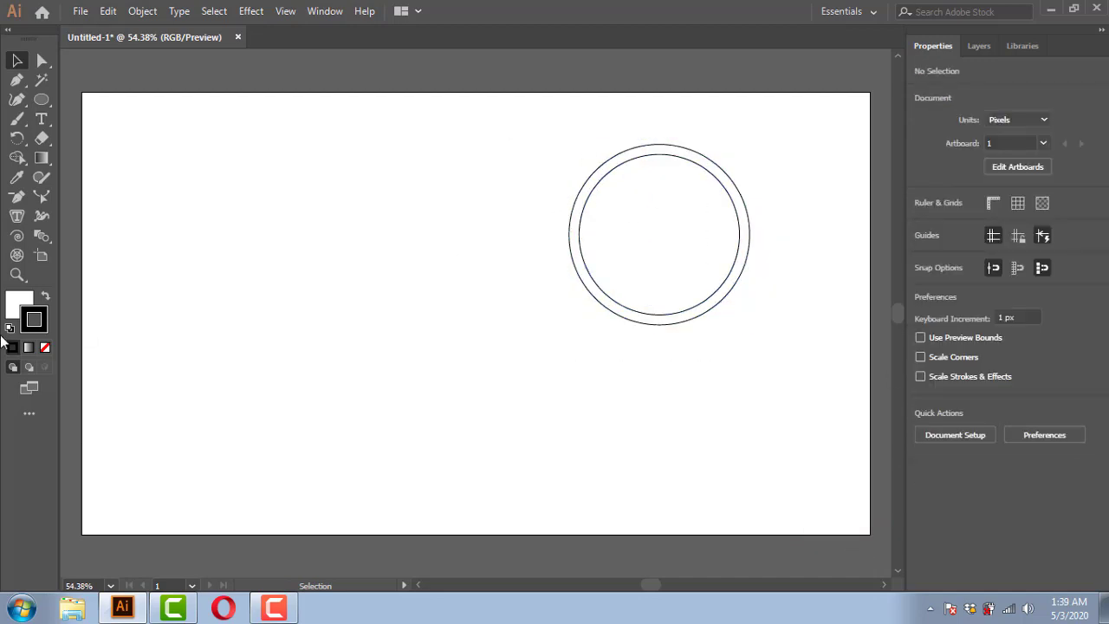
Draw a rectangle about 35 by 58 px beside the ring and widen its upper edge to 43 px, forming a trapezoid
drag(42, 100, 95, 98)
mouse_move(250, 210)
mouse_down()
mouse_move(278, 236)
mouse_move(270, 243)
mouse_up()
click(44, 61)
click(272, 209)
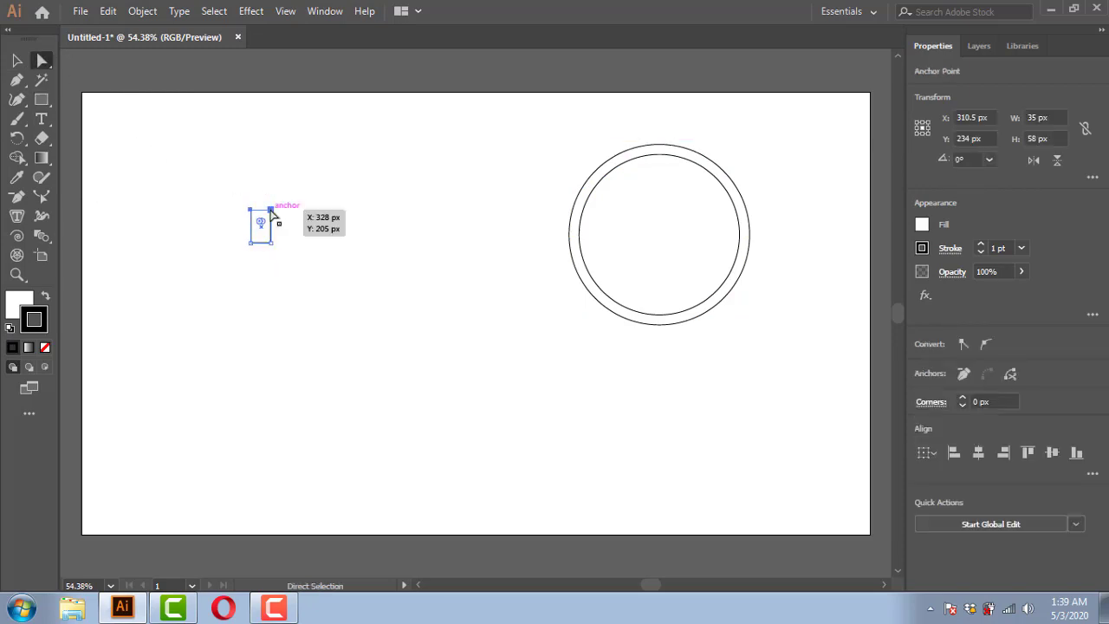
mouse_move(272, 210)
mouse_down()
mouse_move(249, 211)
mouse_move(601, 165)
mouse_move(255, 206)
mouse_up()
click(346, 245)
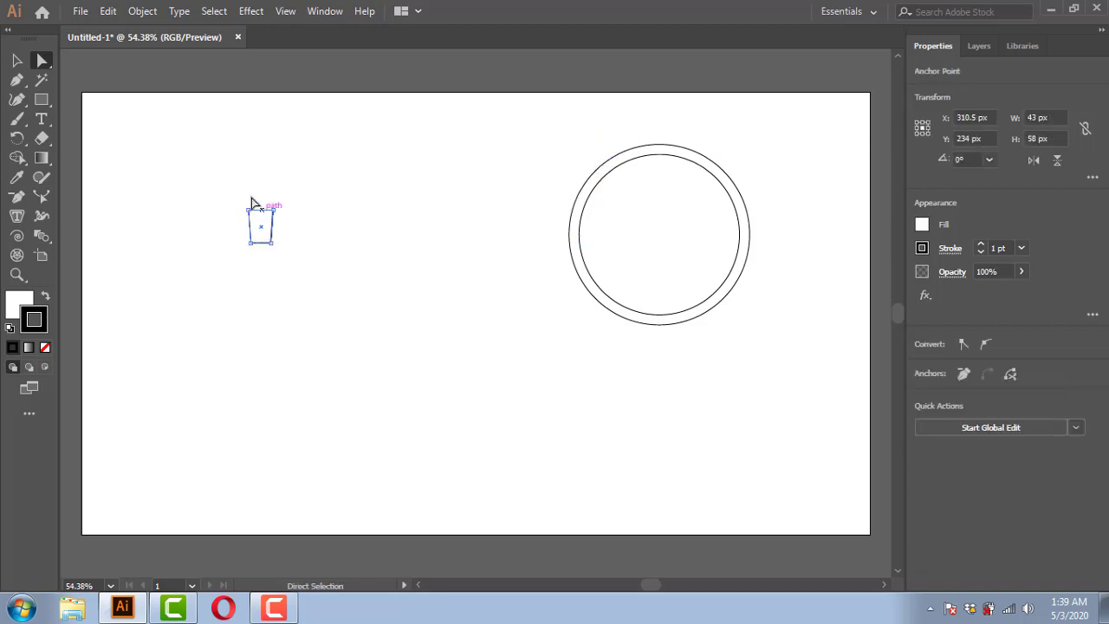
Lock the grouped circles in place
key(v)
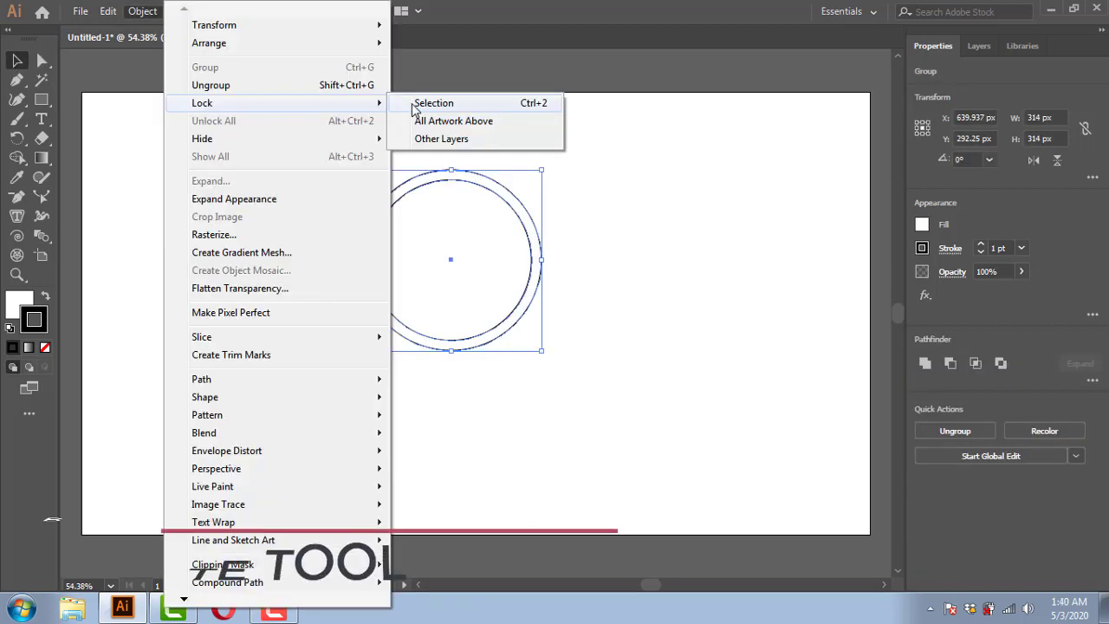
click(415, 105)
Undo the first trapezoid copy on the ring and shorten the original to 42 px high by raising its lower anchor points
drag(319, 147, 458, 148)
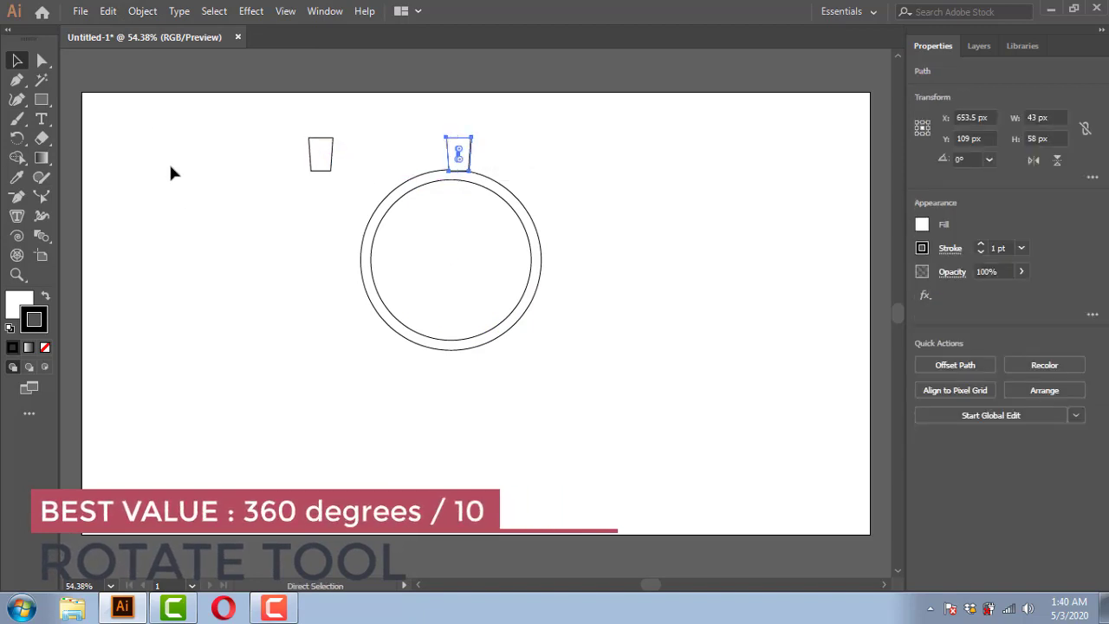
key(ctrl+z)
click(42, 60)
click(308, 176)
drag(309, 178, 337, 184)
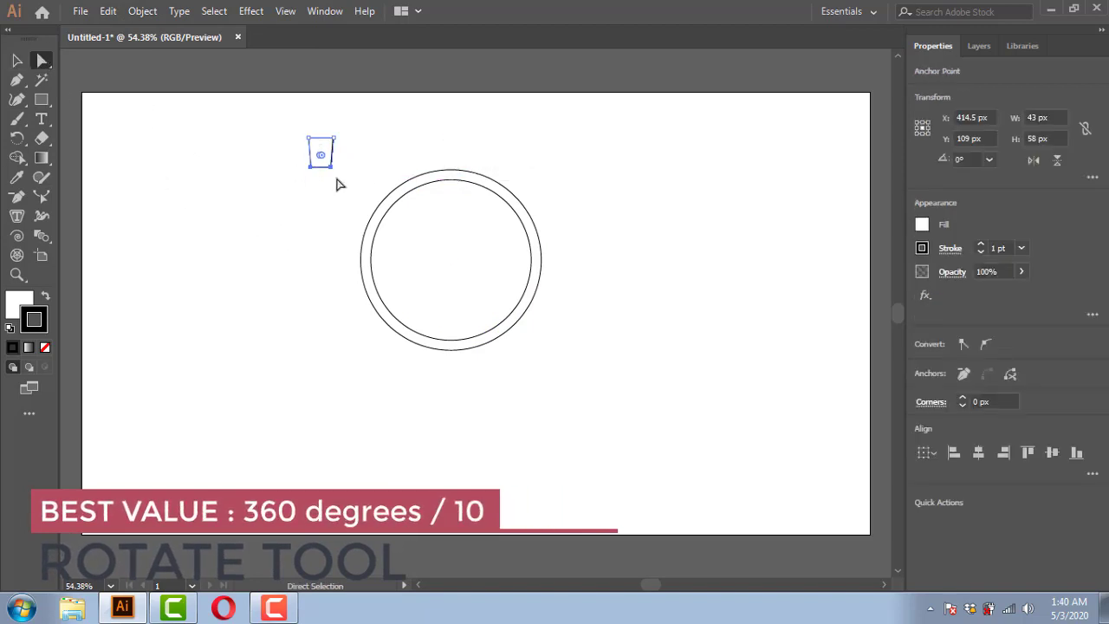
Place a copy of the shortened trapezoid centered on the upper edge of the ring as a gear tooth
click(18, 61)
drag(324, 146, 460, 155)
click(495, 143)
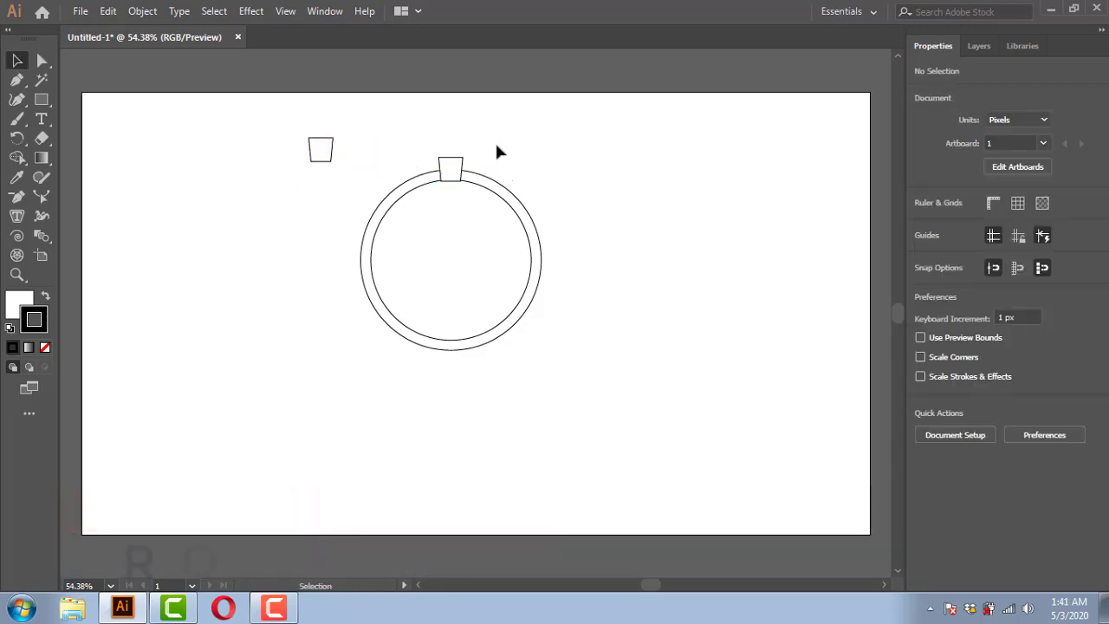
Rotate a copy of the tooth around the ring's center by 360°/10
click(454, 171)
click(17, 137)
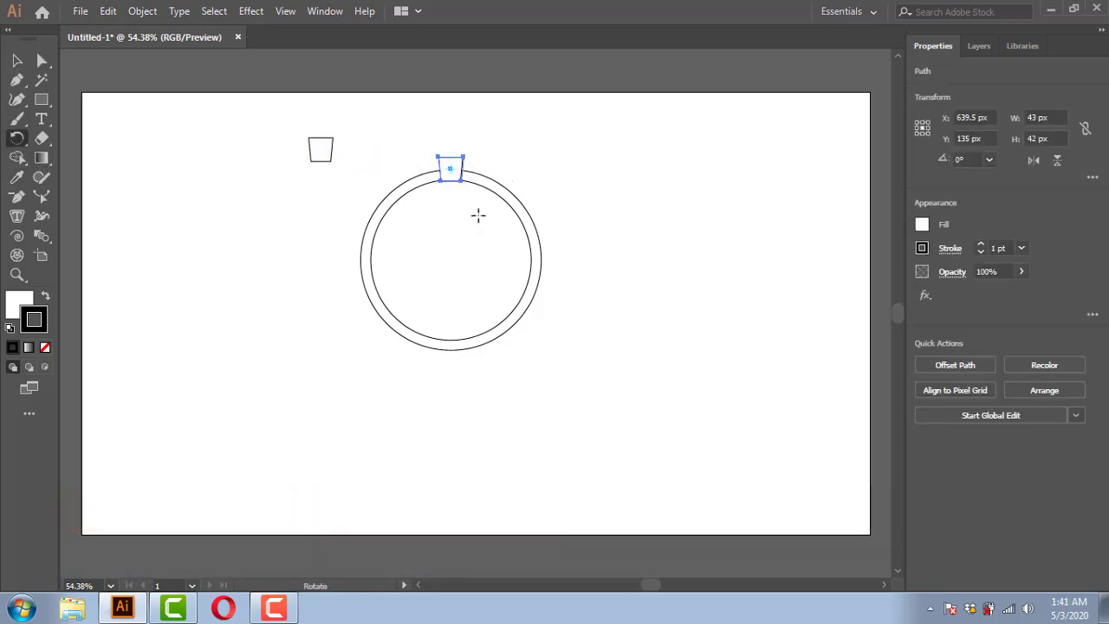
alt+click(450, 258)
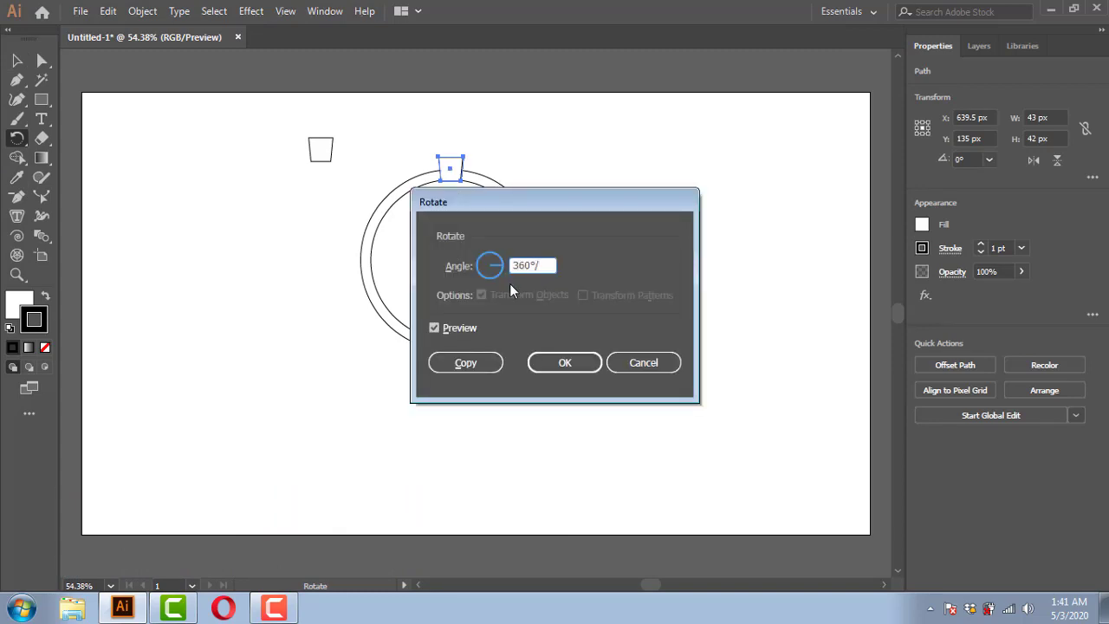
text(/10)
click(471, 362)
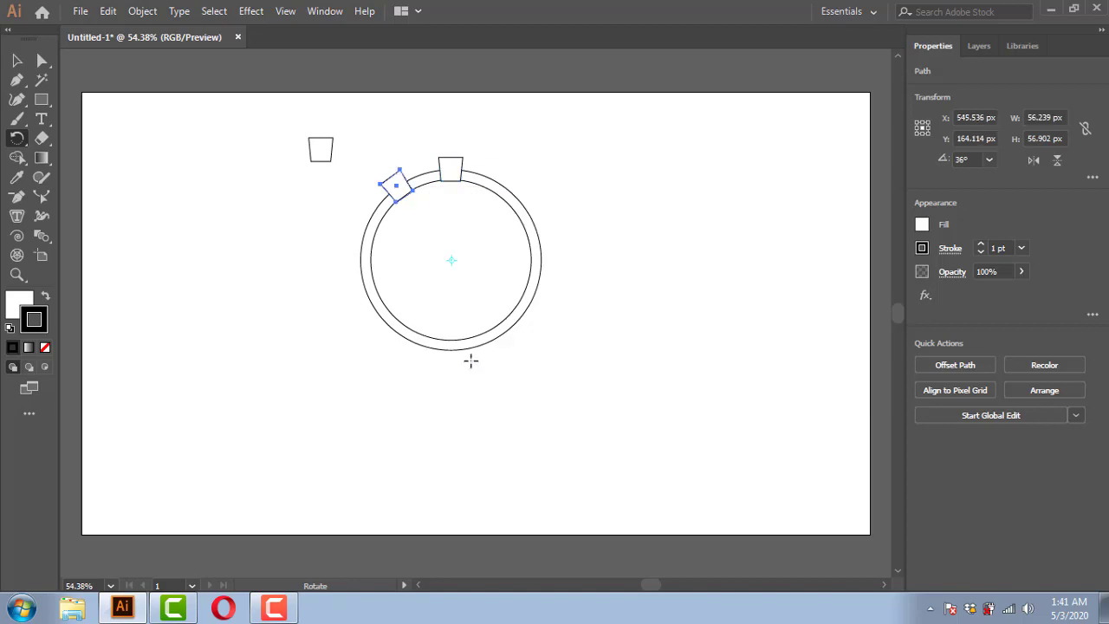
Repeat the rotated copy eight more times so ten teeth surround the ring
key(ctrl+d)
key(ctrl+d)
key(ctrl+d)
key(ctrl+d)
key(ctrl+d)
key(ctrl+d)
key(ctrl+d)
key(ctrl+d)
Delete the spare trapezoid beside the ring and group the ten gear teeth
key(v)
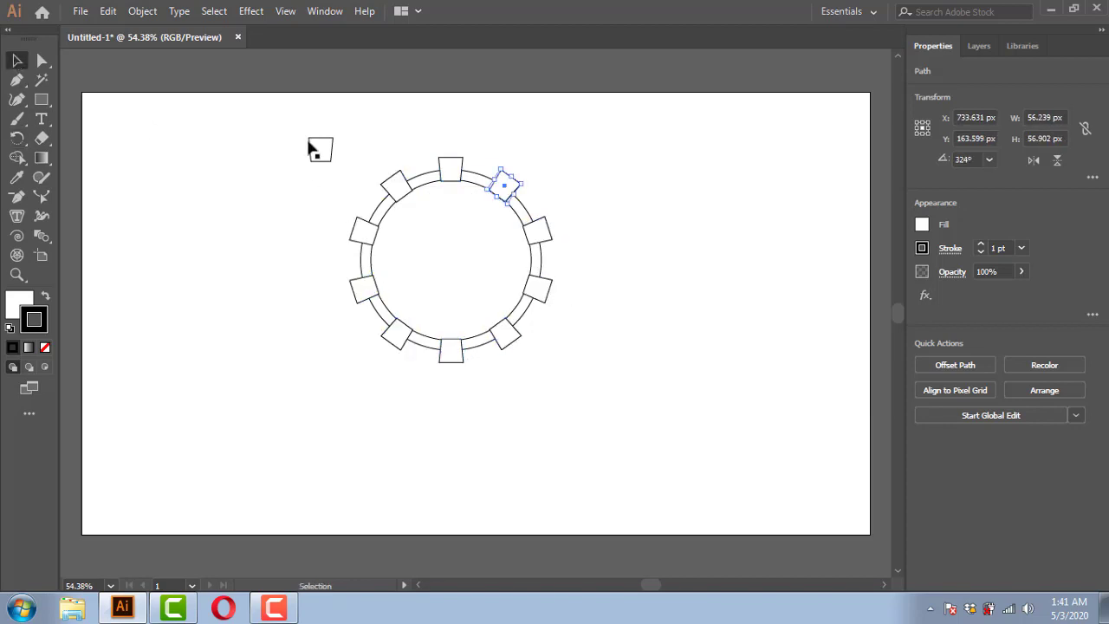
click(345, 178)
drag(292, 154, 585, 394)
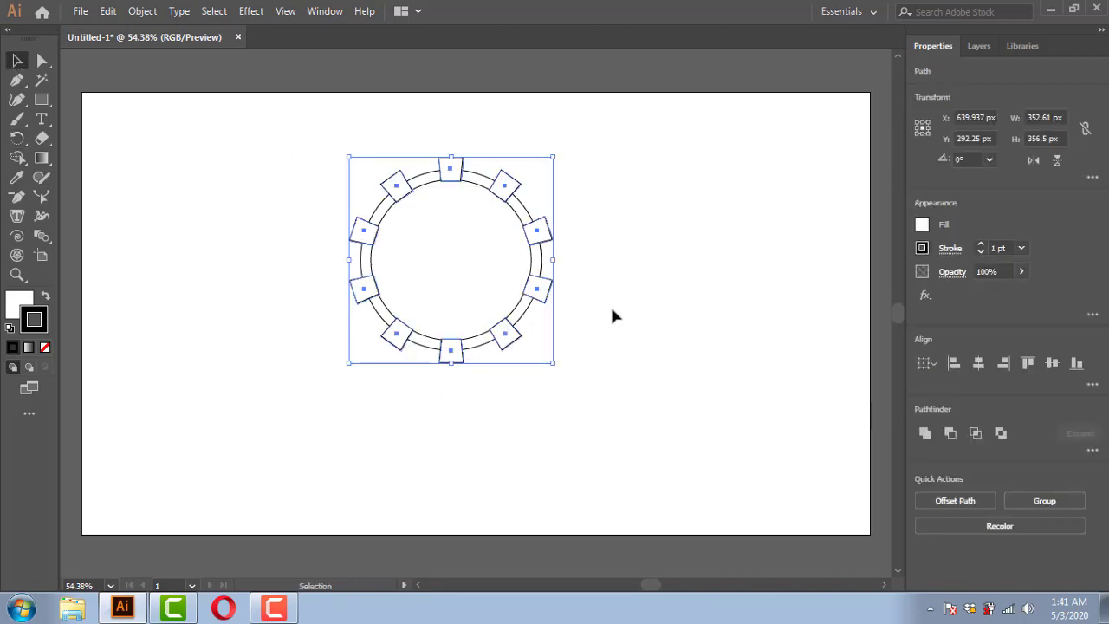
key(ctrl+g)
click(620, 281)
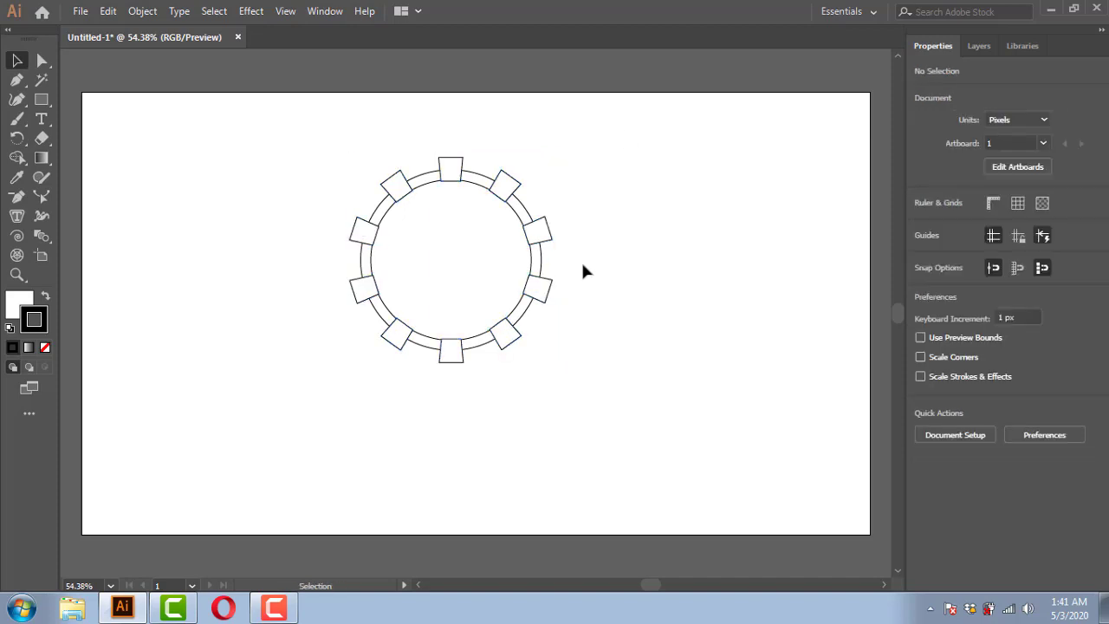
Send the group of teeth to the back, behind the circles
right_click(453, 180)
mouse_move(494, 353)
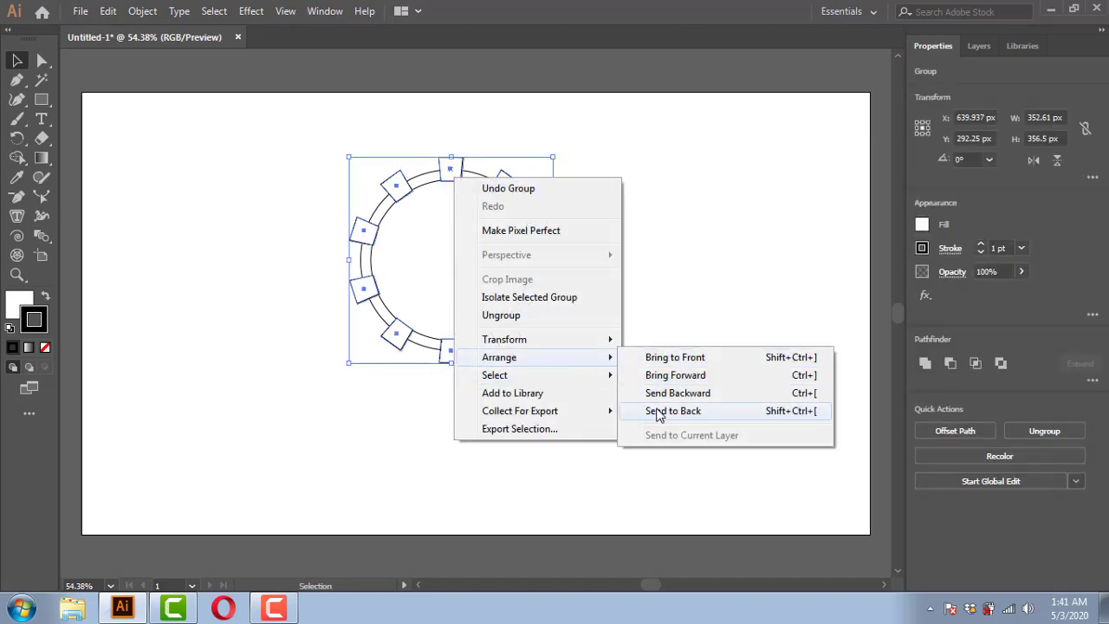
click(664, 410)
click(652, 329)
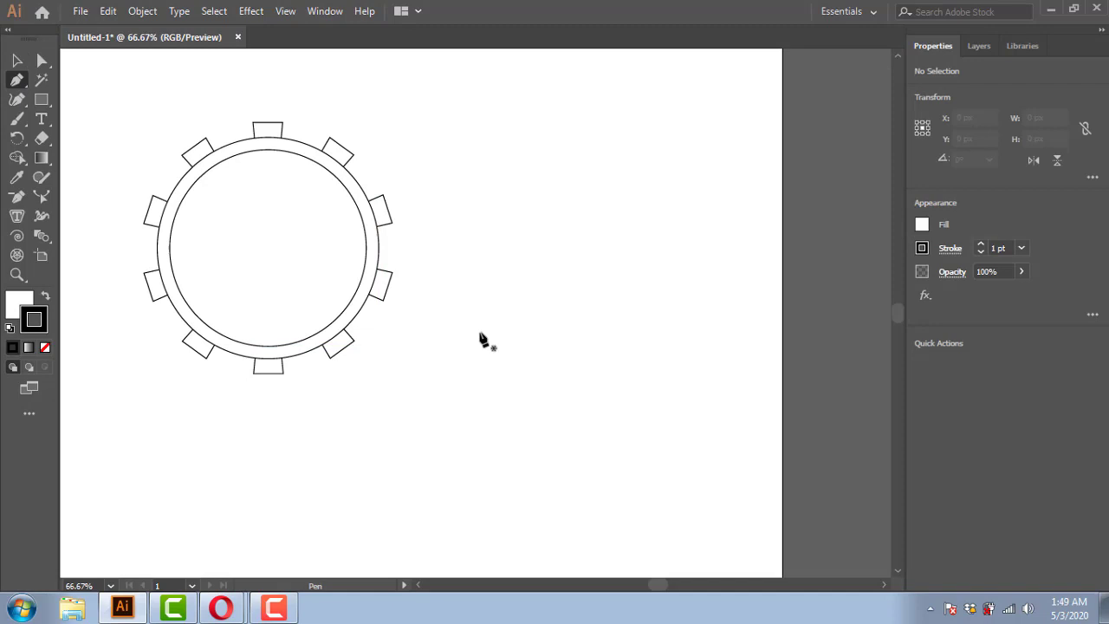
Start a wrench outline with the Pen tool beside the gear, drawing the handle's left edge, slanted shoulder and left jaw's outer edge
key(ctrl+plus)
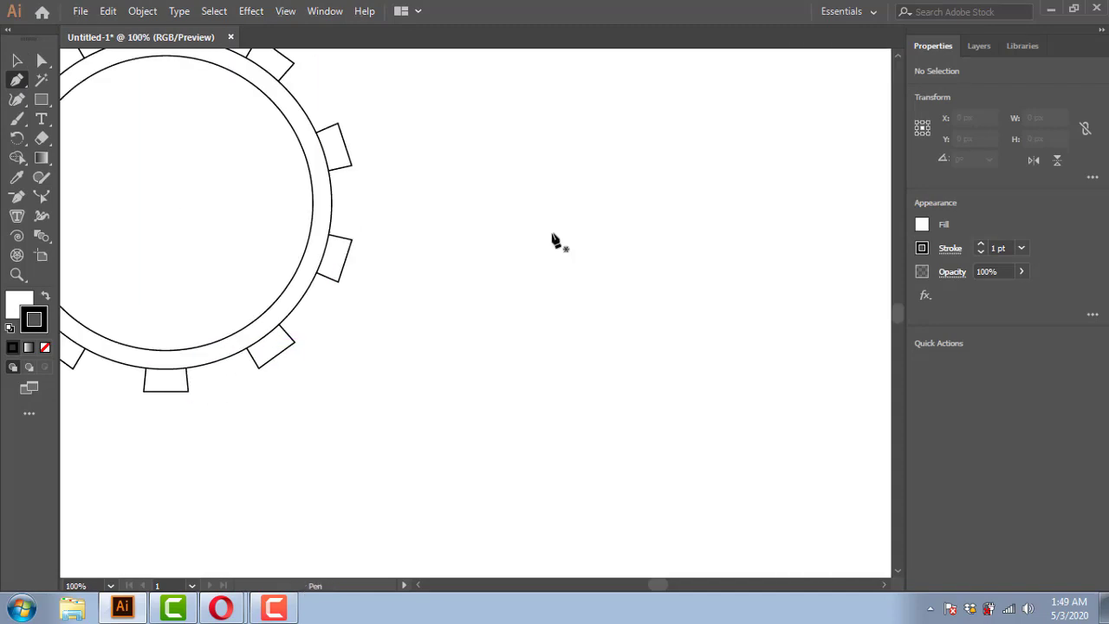
click(523, 318)
click(524, 251)
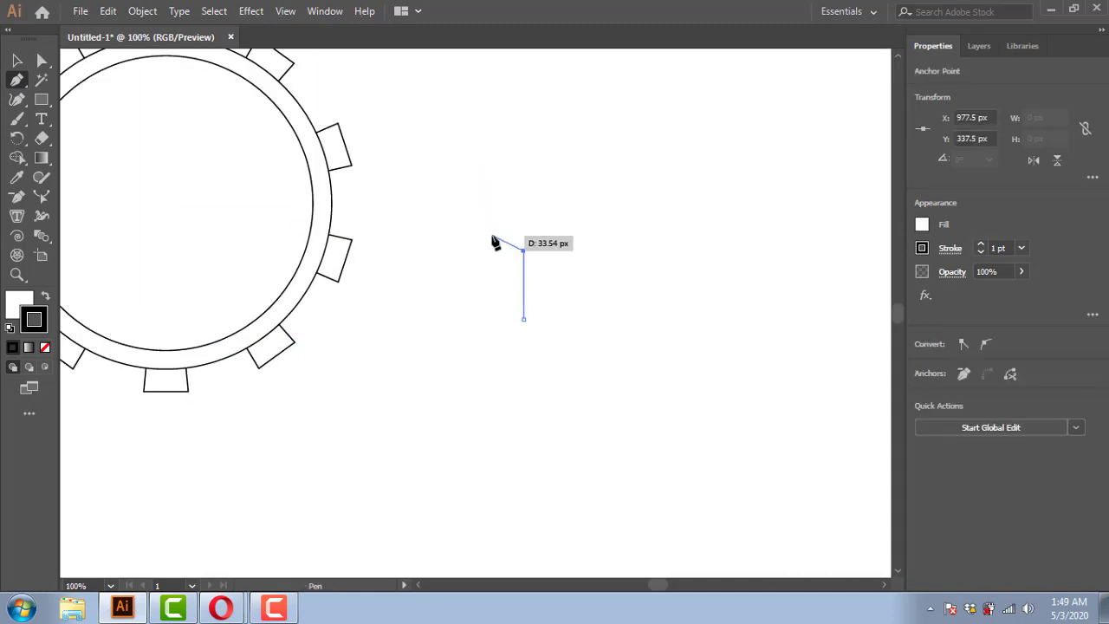
click(493, 230)
click(493, 175)
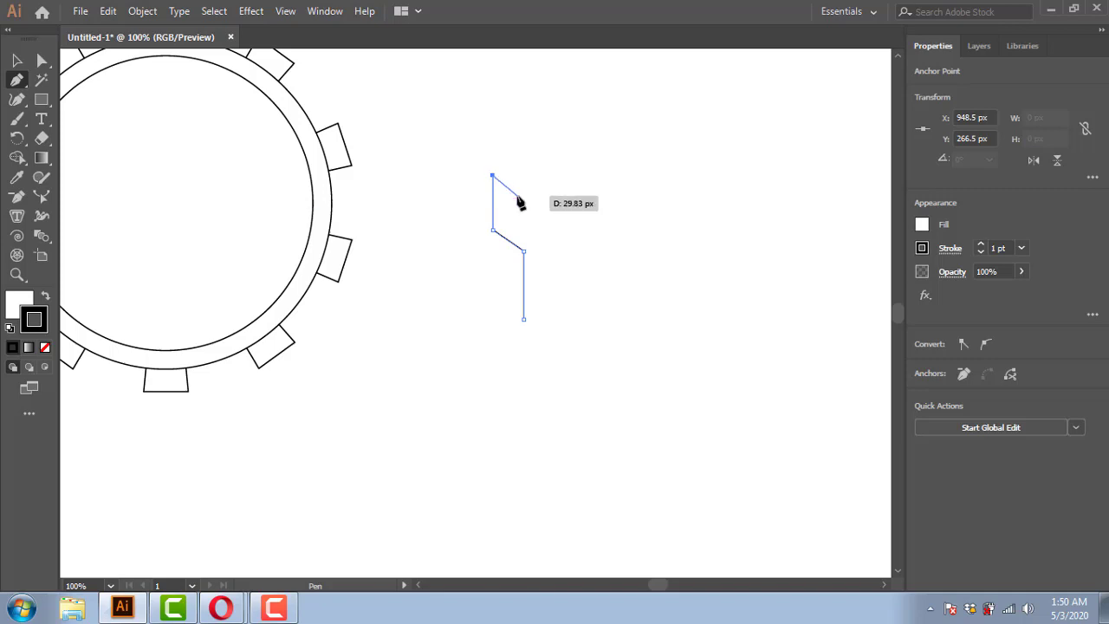
Continue the wrench path through the left jaw's slanted tip and the U-shaped notch with a curved base
click(517, 195)
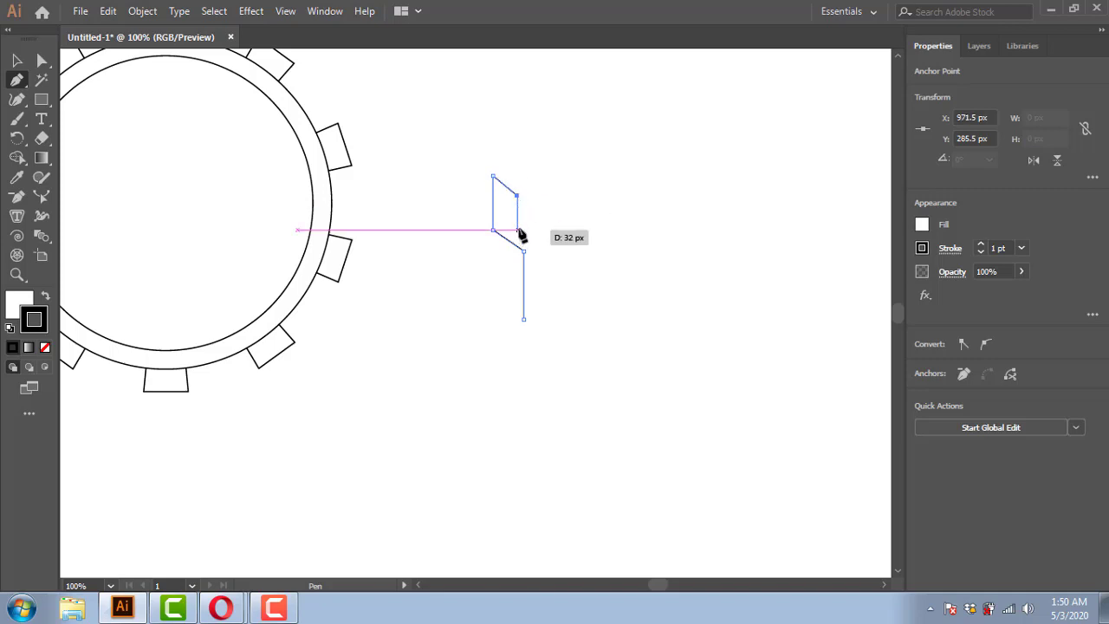
click(517, 229)
drag(551, 229, 568, 215)
click(551, 230)
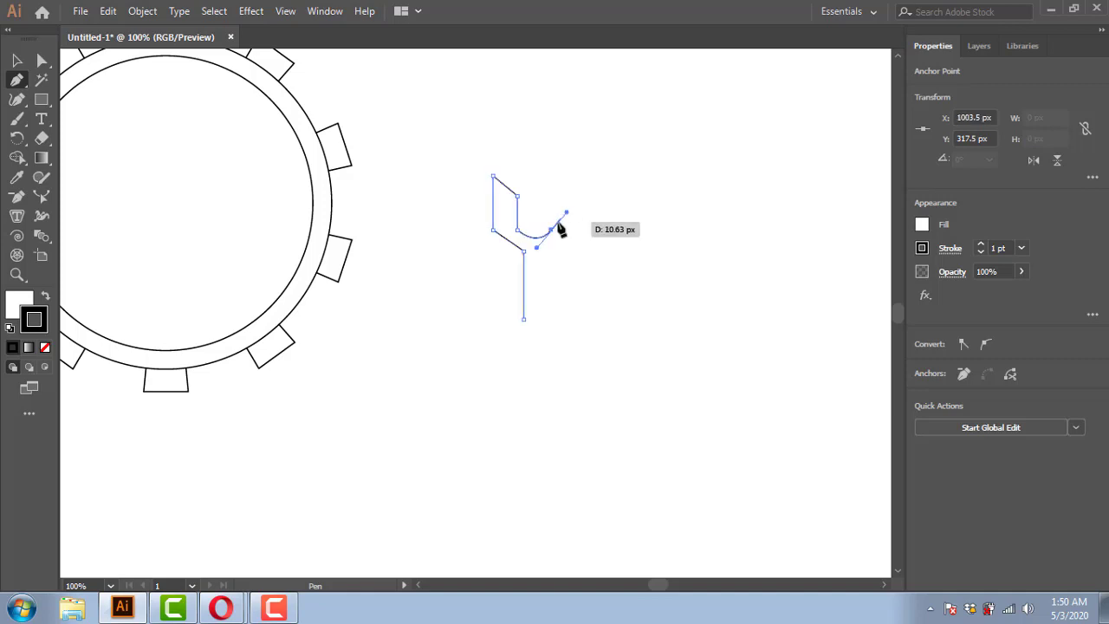
click(551, 194)
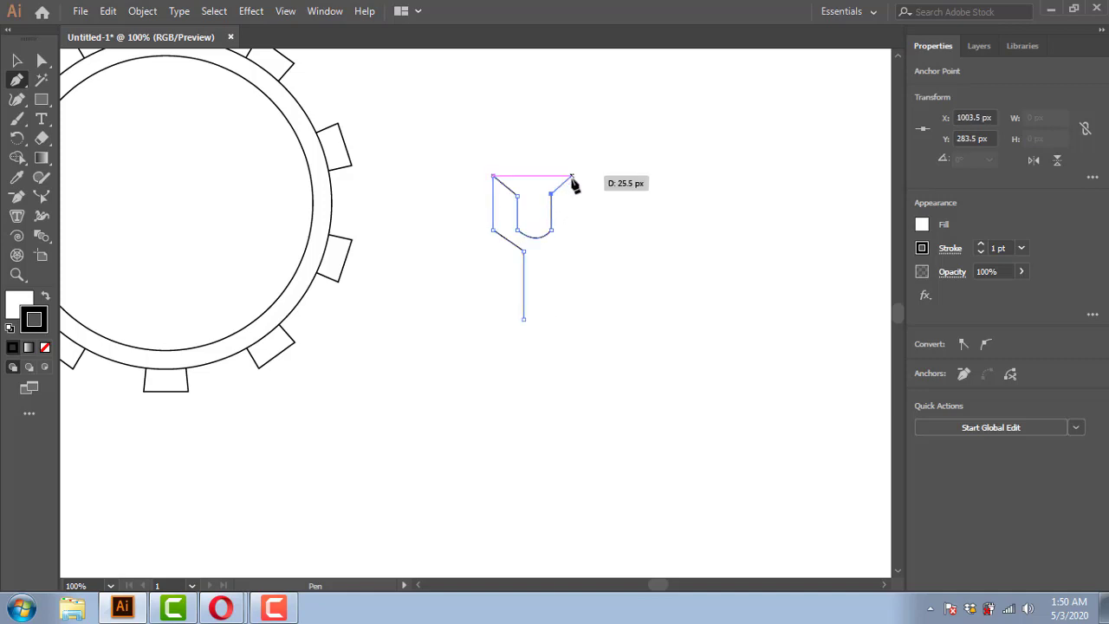
Complete the wrench outline with the right jaw, shoulder and handle edge, and close the path
click(571, 176)
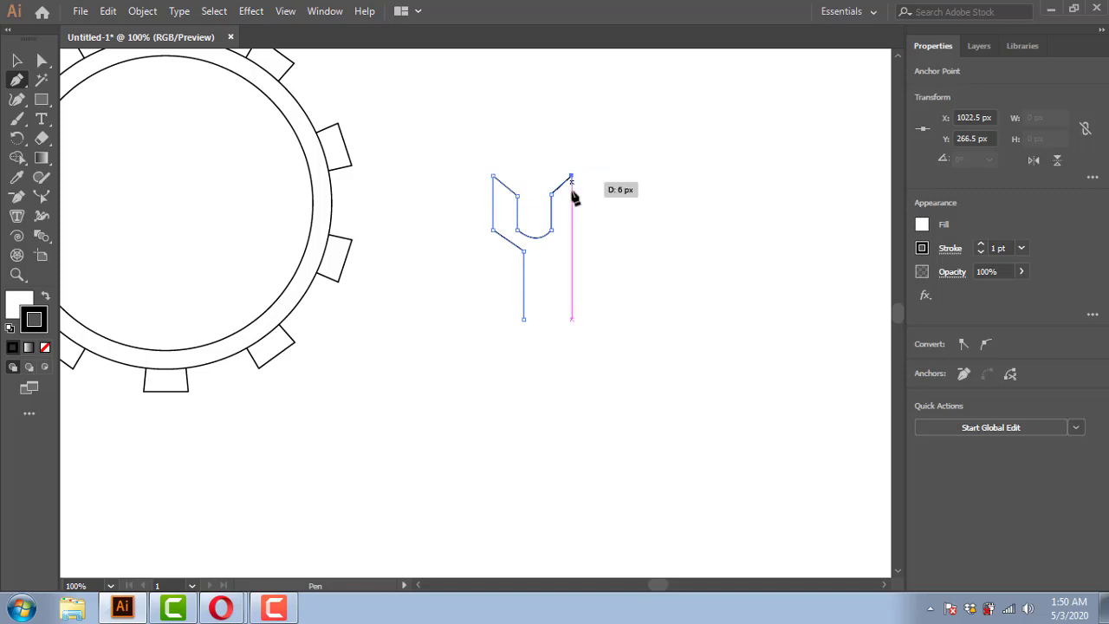
click(573, 229)
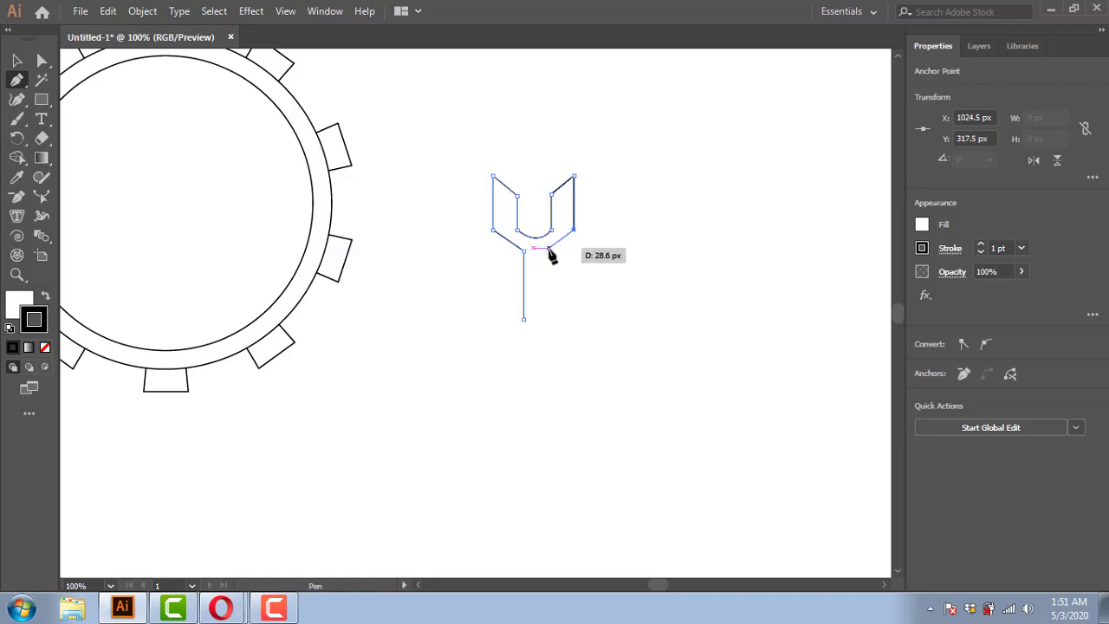
key(ctrl+z)
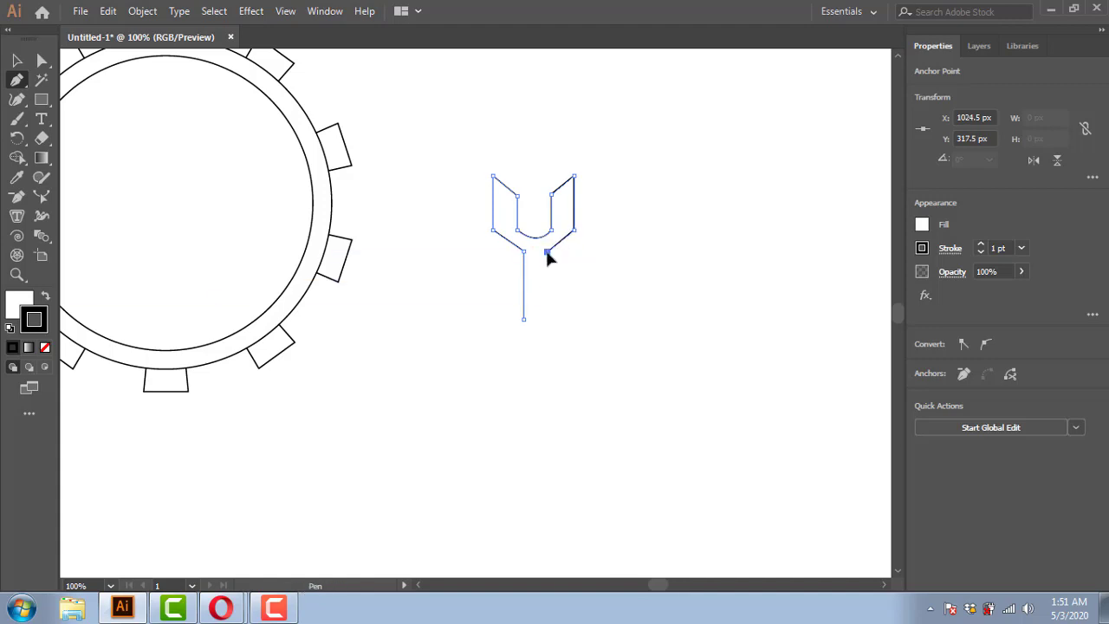
click(547, 316)
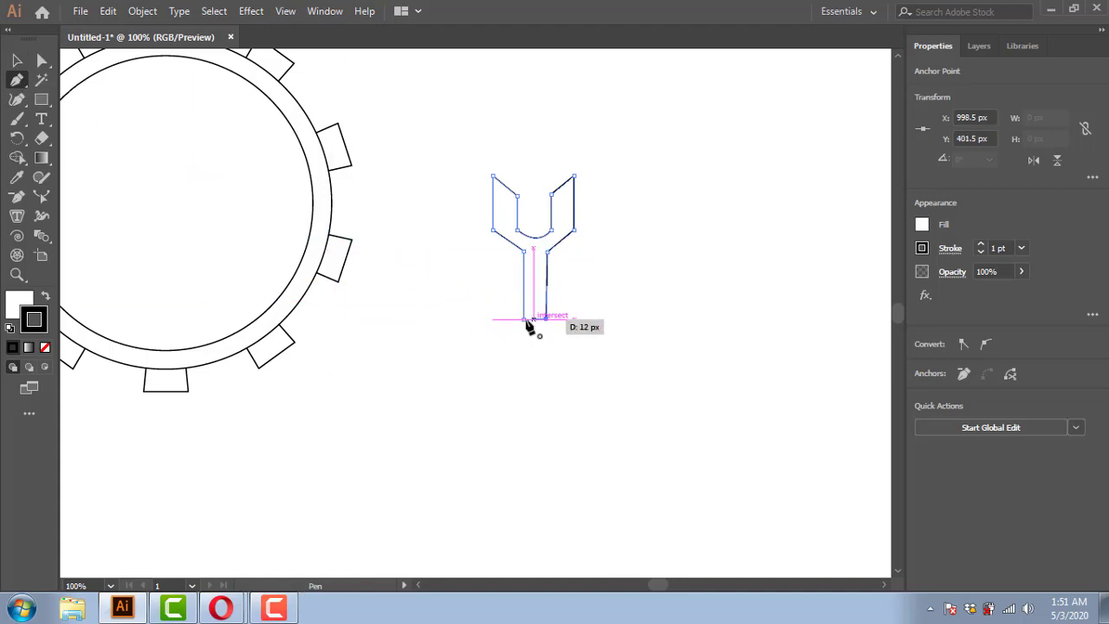
key(v)
click(635, 205)
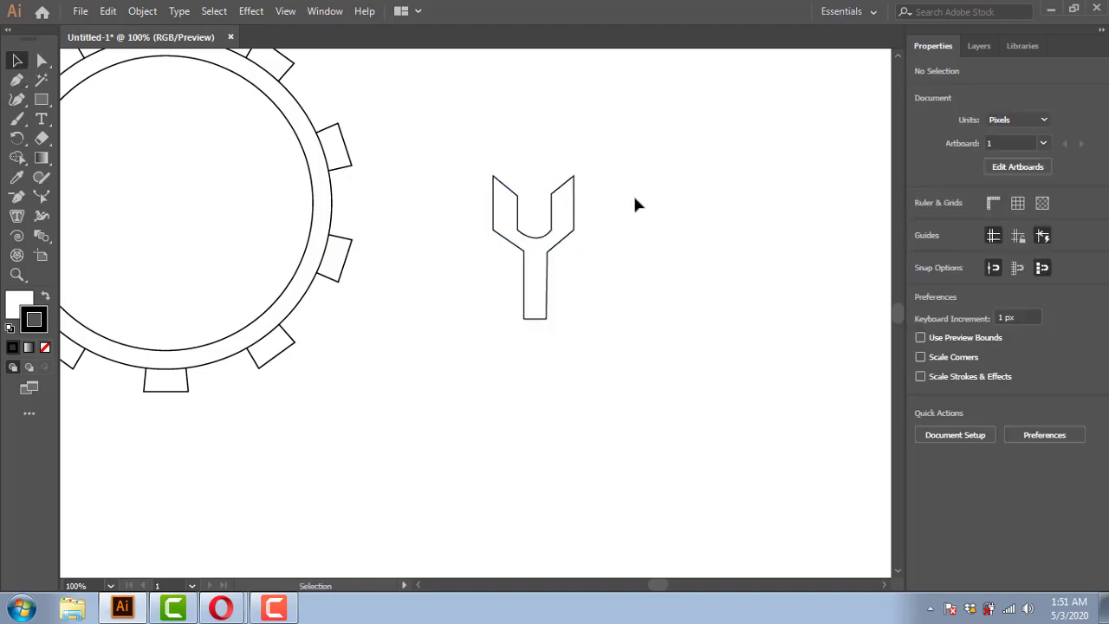
Shift the two outer anchor points of the wrench's right jaw 2 px to the right
click(42, 60)
click(537, 248)
scroll(536, 251, up, 2)
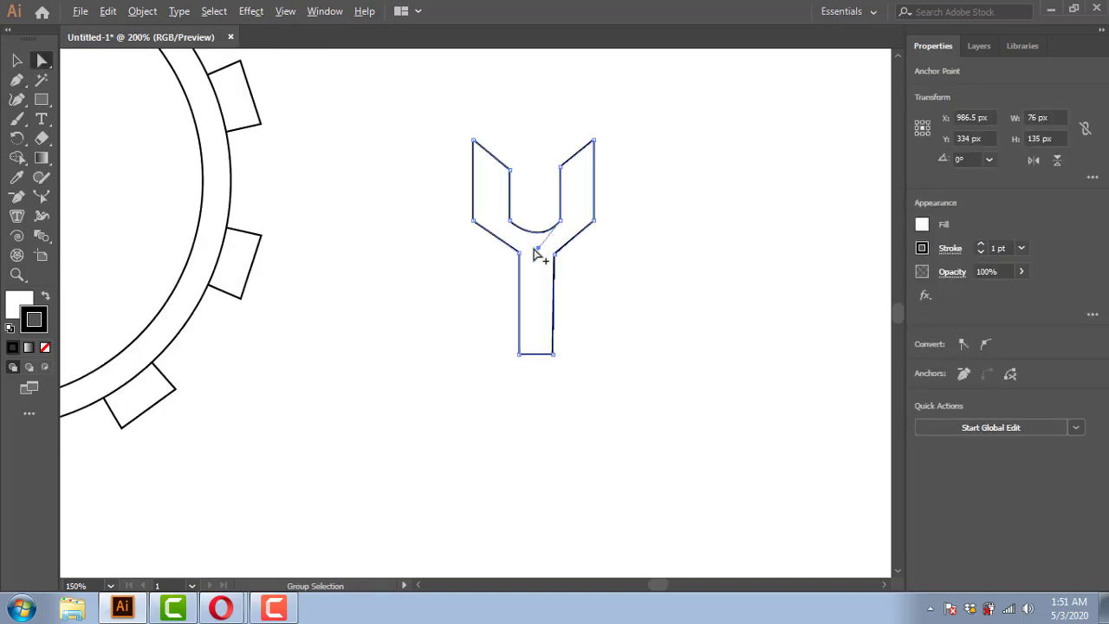
click(663, 224)
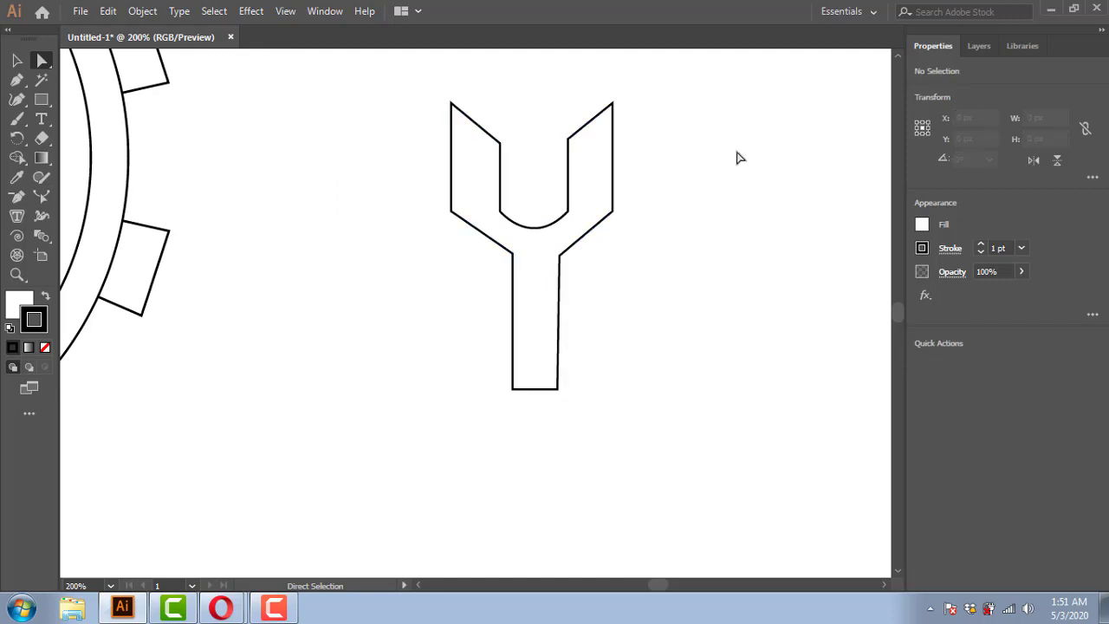
drag(603, 87, 638, 248)
key(Right)
key(Right)
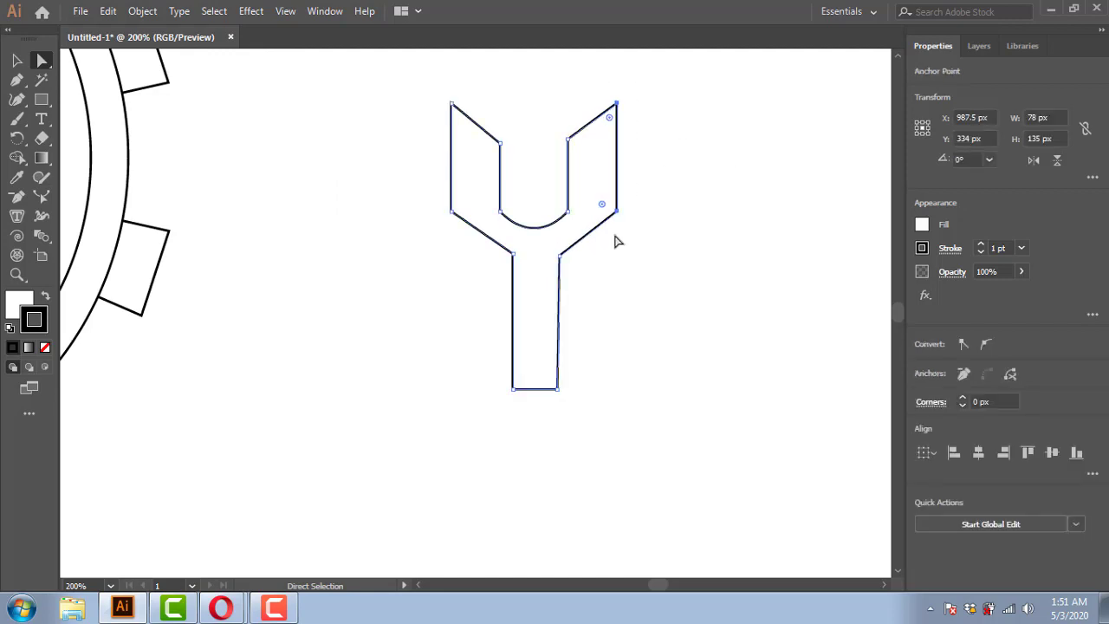
Shift the right jaw's outer anchor points 1 px left and nudge the handle's two right-edge anchor points outward
key(Left)
click(667, 284)
click(562, 256)
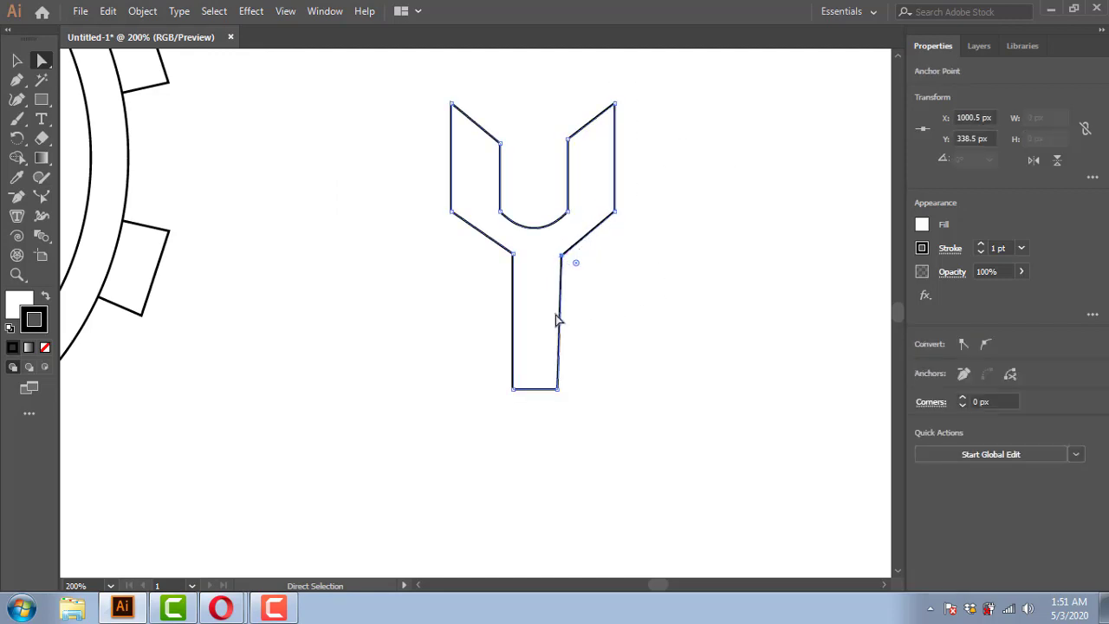
click(641, 340)
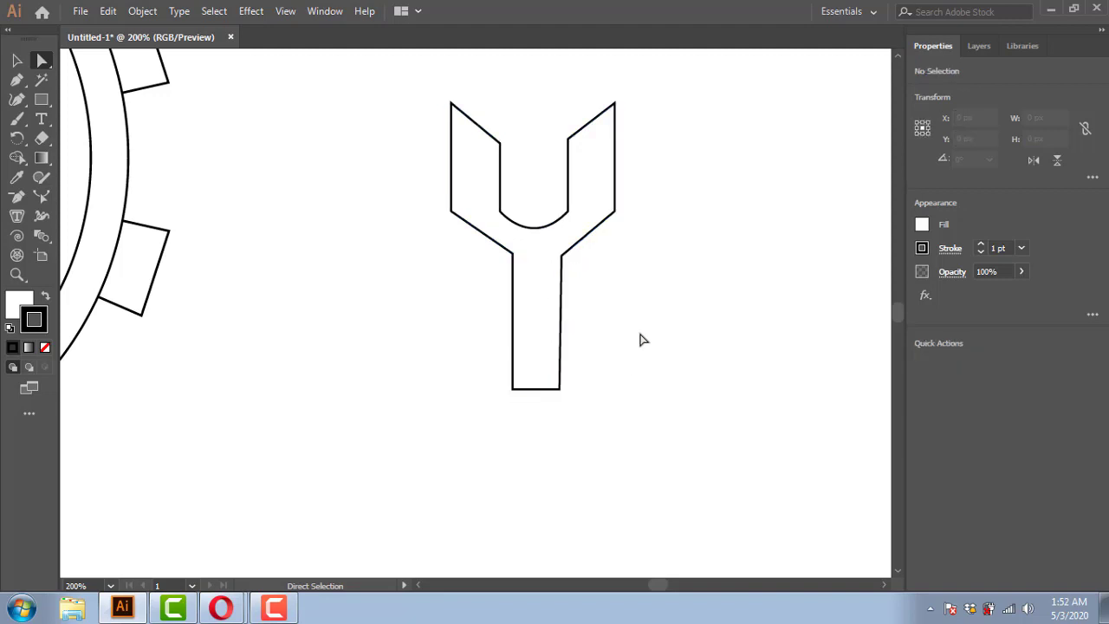
Shorten the wrench handle by moving its two bottom anchor points up
drag(596, 426, 777, 374)
key(Up)
key(Up)
key(Up)
click(621, 425)
Move the whole wrench inside the gear, centred with its handle base on the lower edge of the inner circle
scroll(641, 423, down, 2)
drag(674, 173, 780, 303)
drag(738, 291, 680, 317)
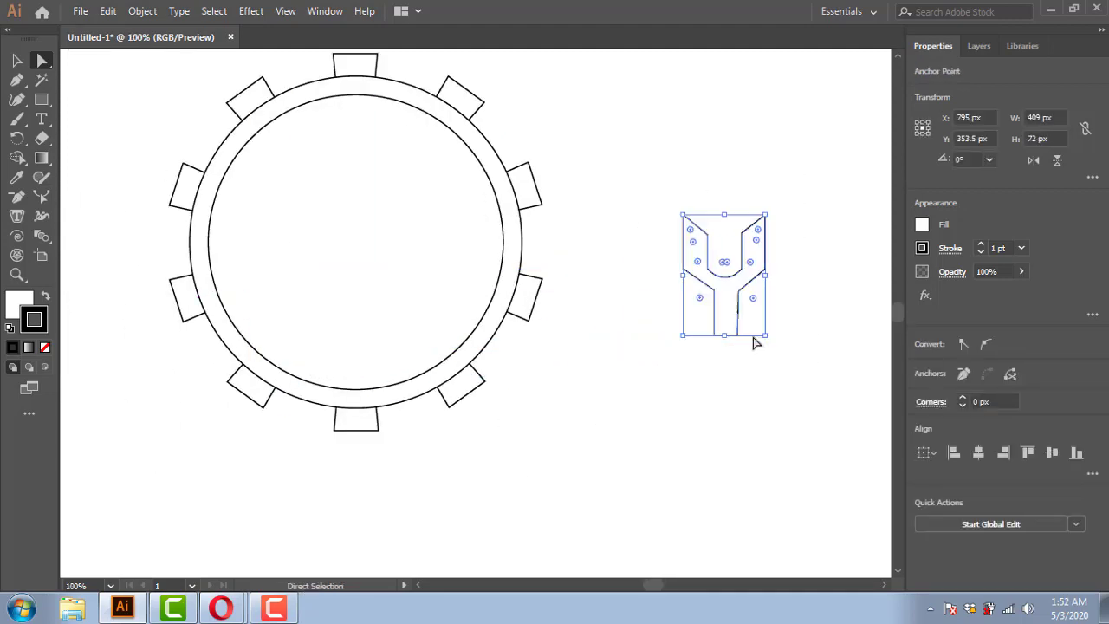
key(v)
drag(706, 260, 336, 315)
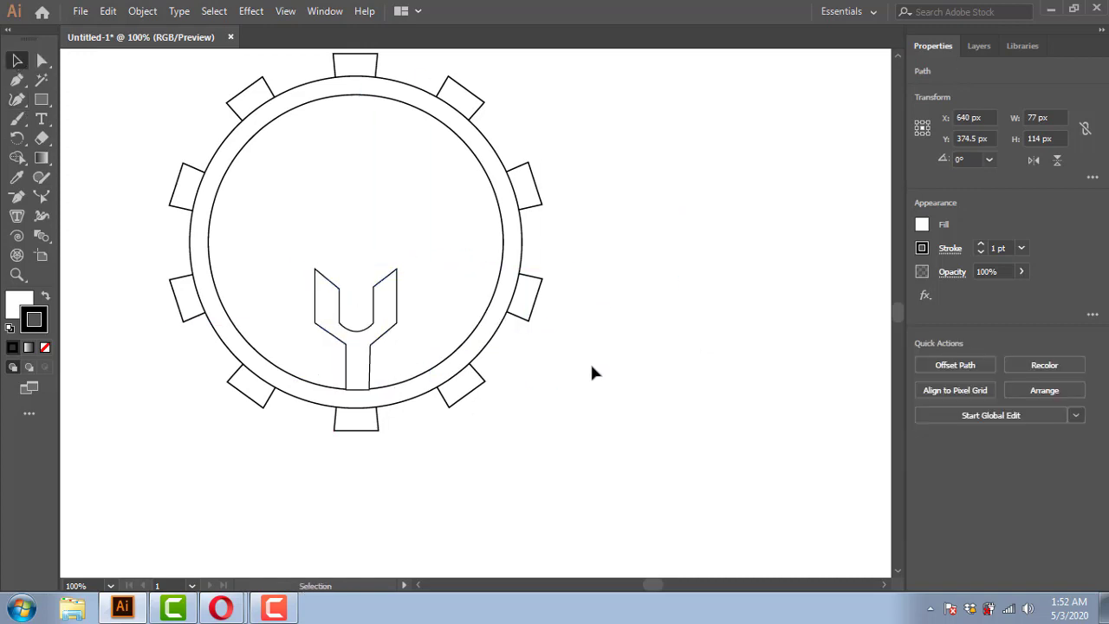
click(590, 361)
Raise the two lower anchor points of the wrench's notch slightly to make the U-shaped opening shallower
click(41, 61)
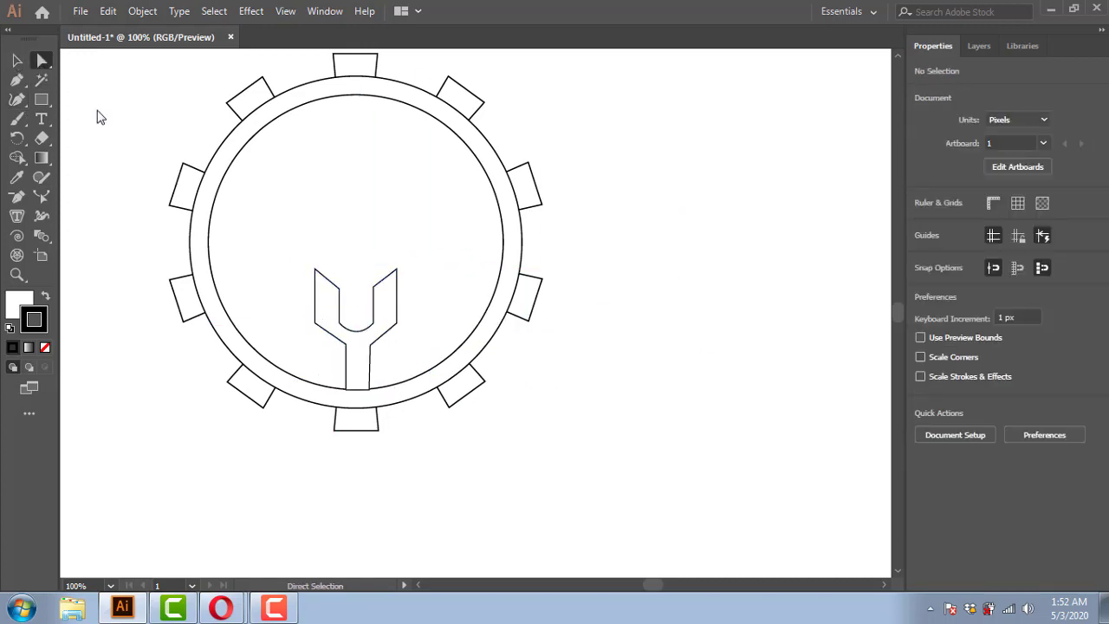
click(339, 323)
alt+click(373, 324)
click(559, 342)
click(339, 323)
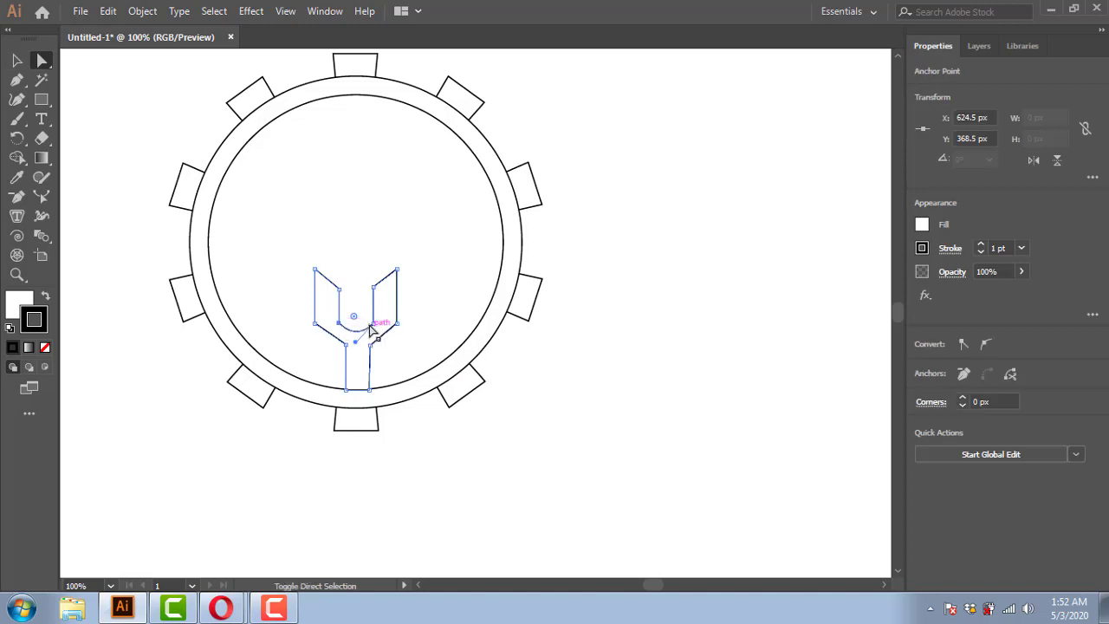
shift+click(373, 324)
click(554, 441)
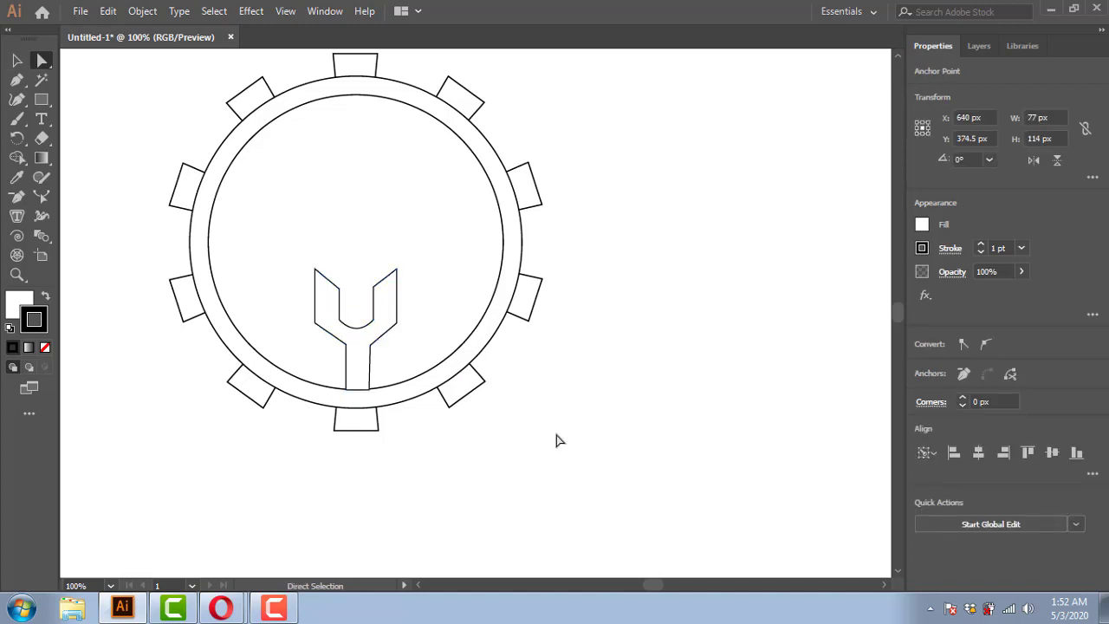
Scale the wrench down and rest its handle base on the lower edge of the gear's inner circle
drag(297, 242, 433, 362)
key(v)
drag(310, 265, 320, 280)
click(649, 350)
drag(364, 339, 364, 349)
click(641, 350)
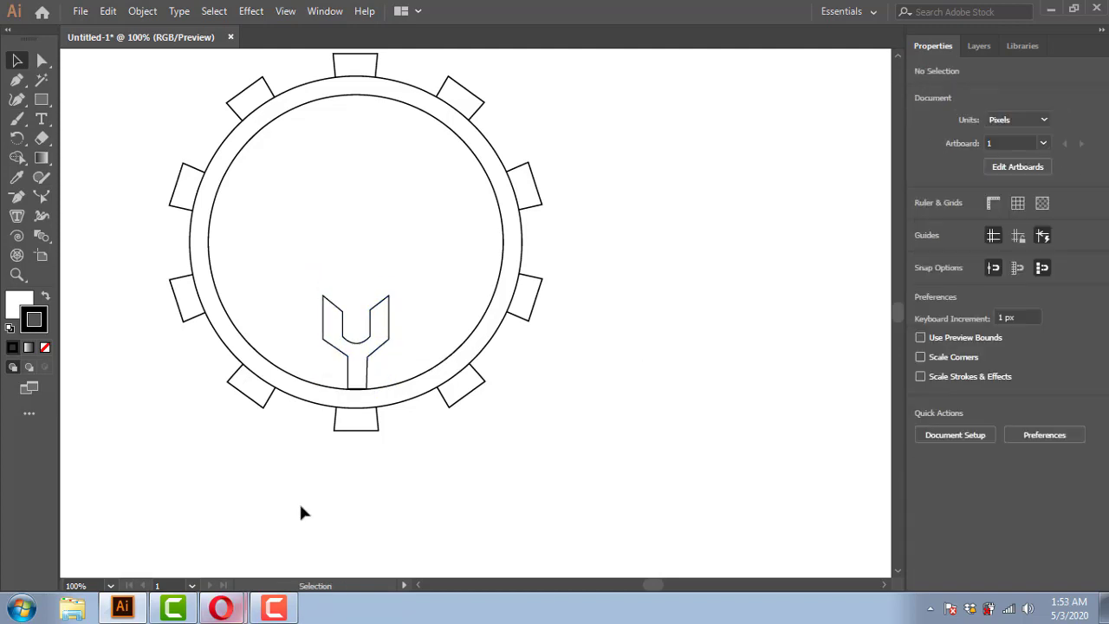
Enlarge the wrench to about 98 by 139 px, keeping its handle base on the inner circle's lower edge
click(324, 312)
mouse_move(389, 296)
mouse_down()
mouse_move(408, 255)
mouse_move(392, 281)
mouse_up()
click(494, 398)
click(372, 363)
click(649, 419)
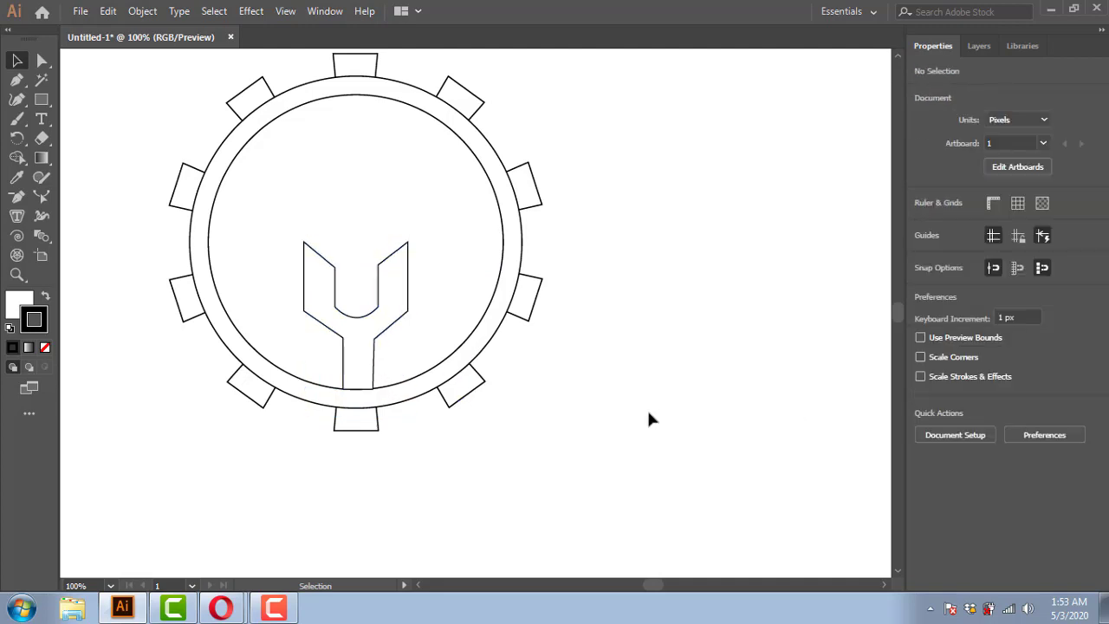
Group the ten gear teeth with the wrench, then try moving the group and undo the move
scroll(621, 427, down, 1)
drag(265, 158, 568, 441)
key(ctrl+g)
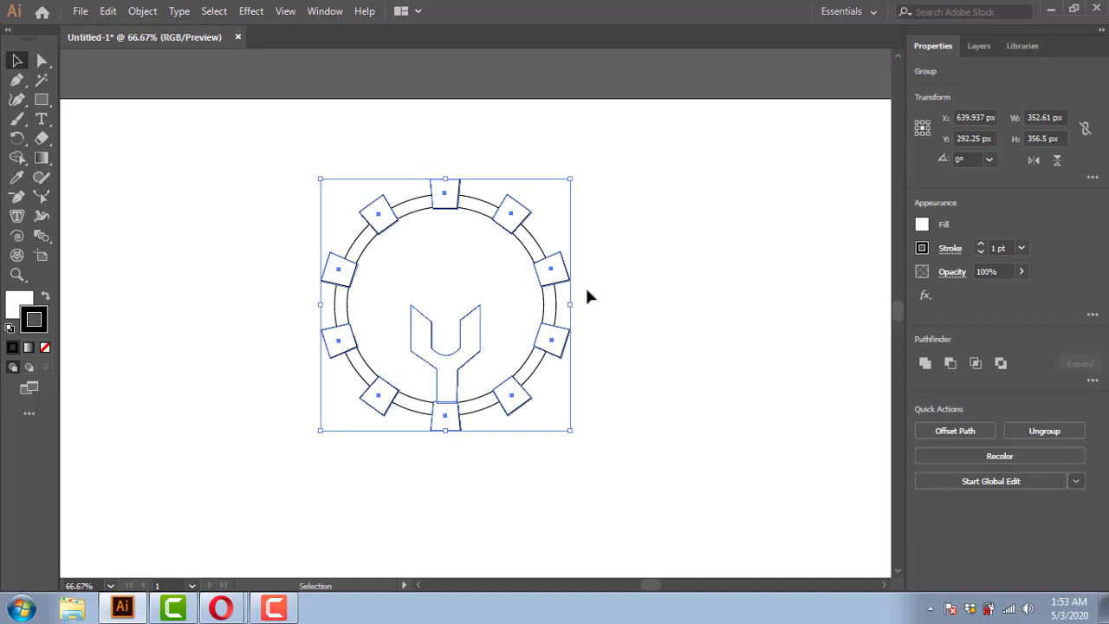
drag(504, 216, 408, 217)
key(ctrl+z)
Unlock all locked objects so that the gear's circles can be selected again
click(139, 12)
click(230, 121)
drag(275, 181, 660, 477)
click(636, 455)
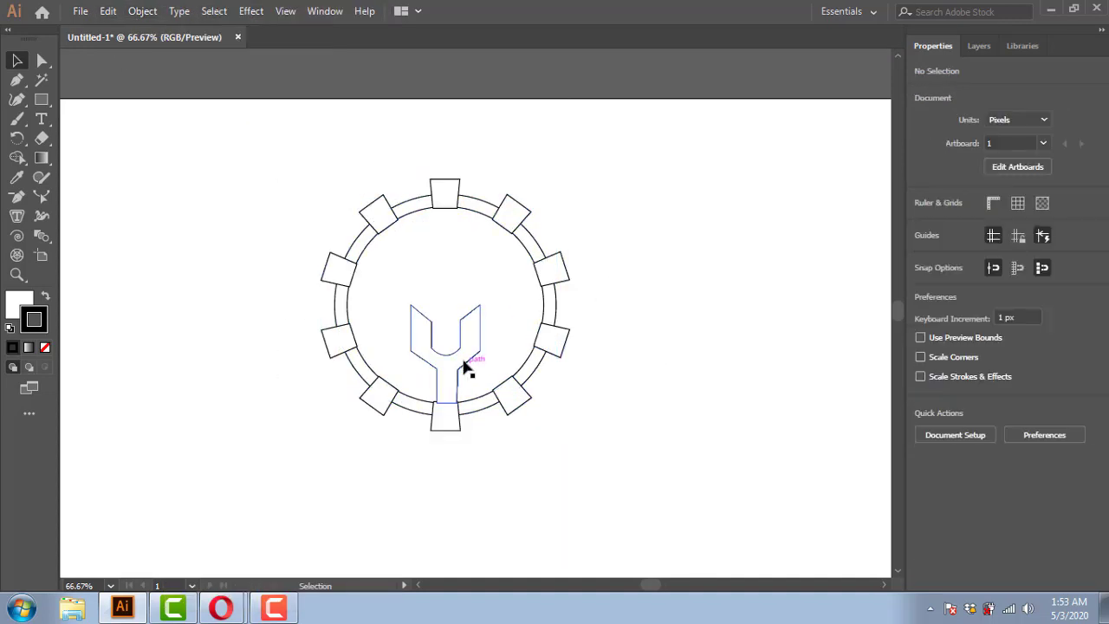
Send the group of gear teeth and wrench to the back, behind the two circles
right_click(553, 265)
mouse_move(598, 441)
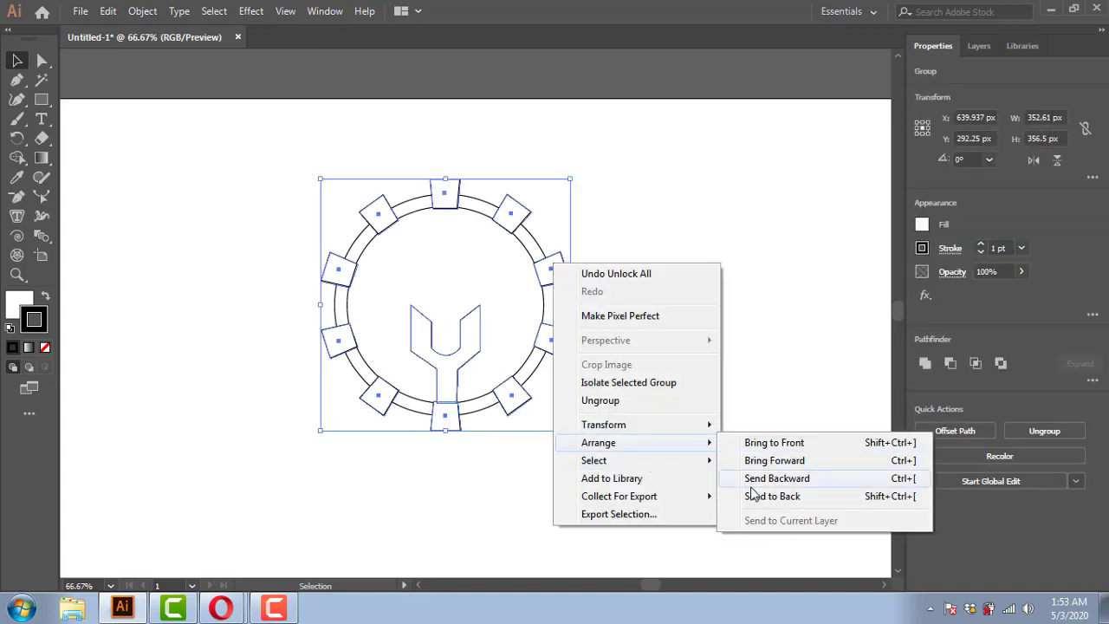
click(738, 494)
click(459, 355)
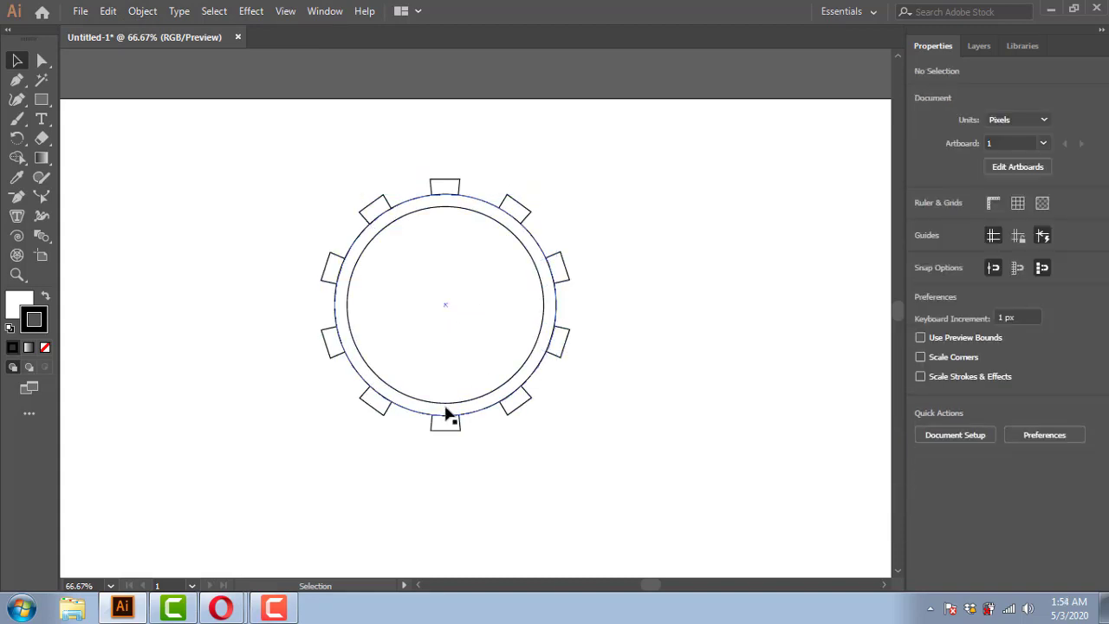
Ungroup the combined group to separate the wrench from the gear teeth
click(565, 270)
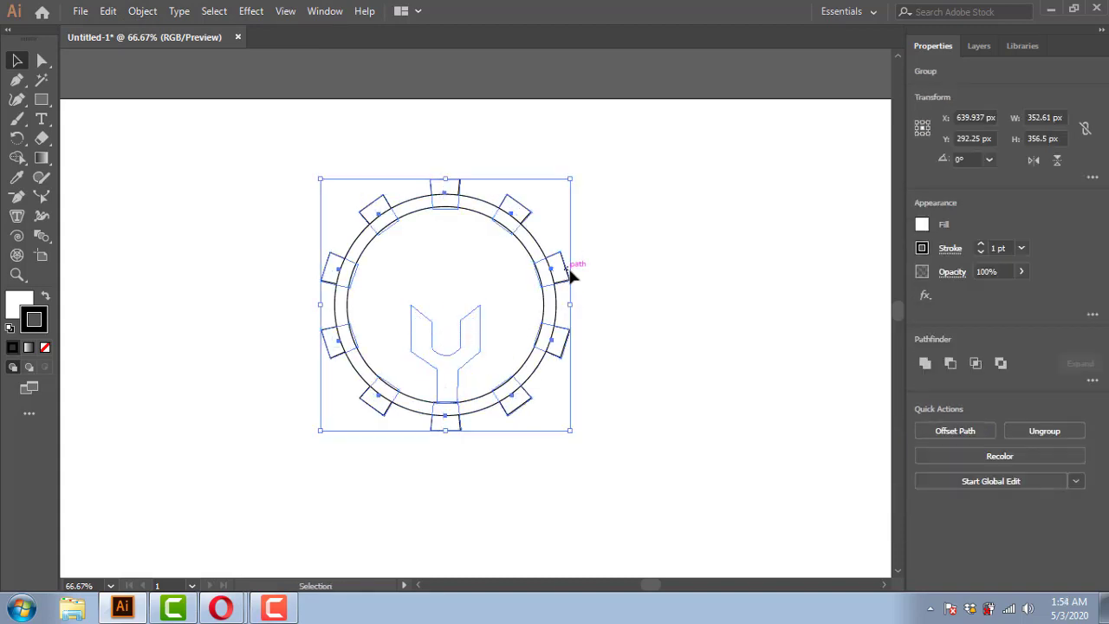
click(585, 284)
click(448, 349)
click(589, 339)
click(567, 334)
right_click(451, 338)
click(623, 303)
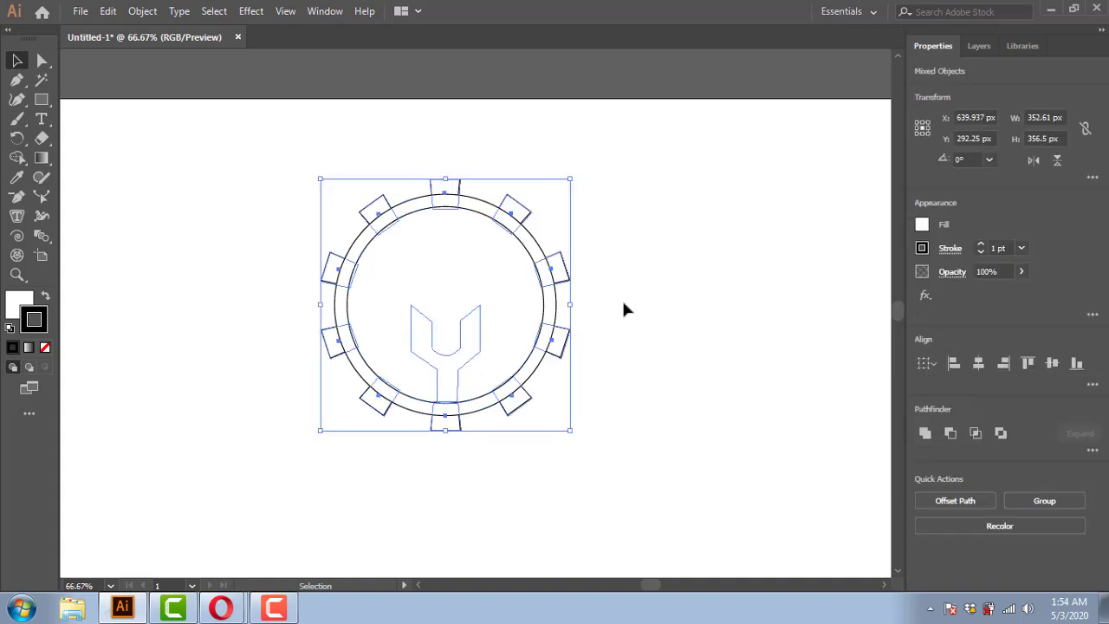
click(552, 335)
click(645, 195)
Move the grouped pair of concentric circles aside, to the right of the gear teeth
shift+click(535, 246)
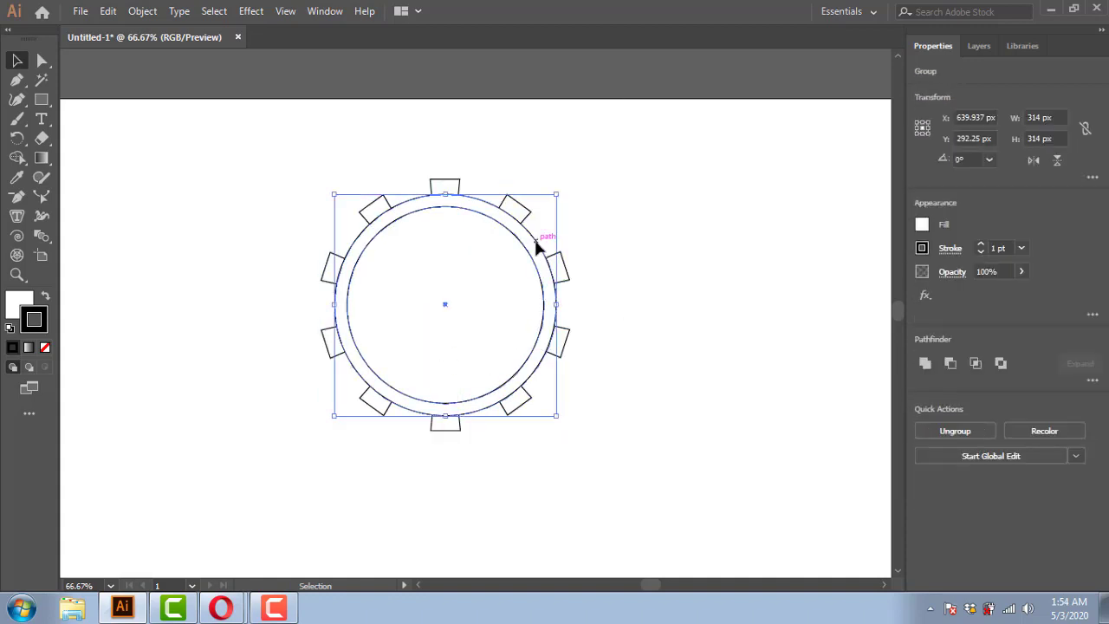
shift+click(527, 250)
shift+click(527, 248)
shift+click(535, 242)
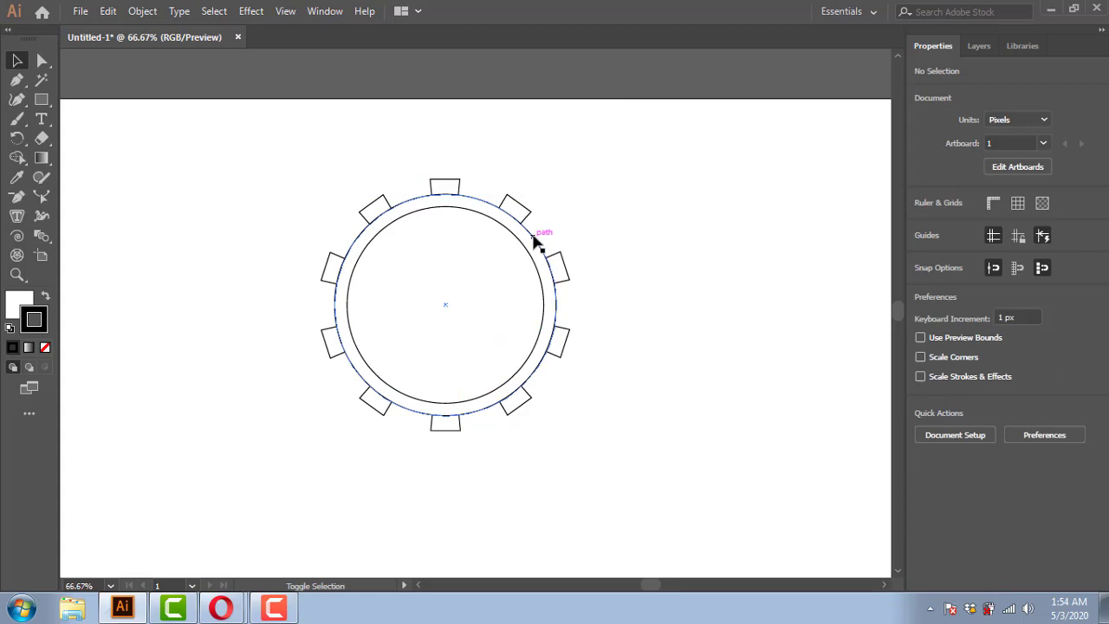
shift+click(534, 238)
shift+click(525, 246)
shift+click(532, 235)
shift+click(525, 243)
drag(526, 243, 772, 214)
Bring the wrench forward in the stacking order
click(439, 365)
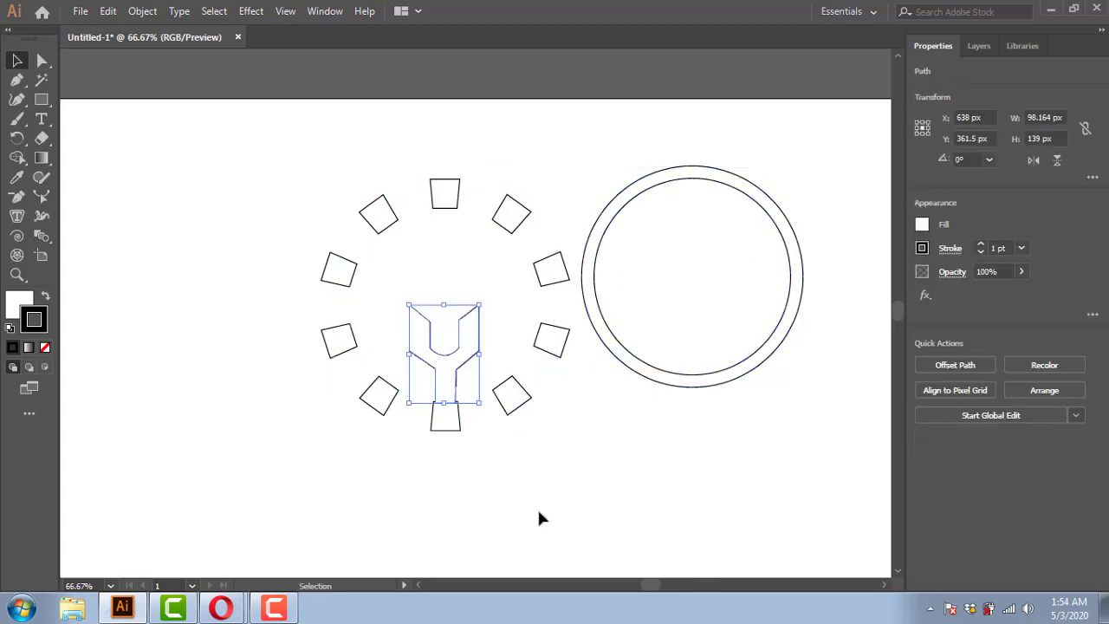
click(538, 511)
right_click(442, 357)
click(520, 457)
click(441, 354)
right_click(441, 353)
mouse_move(567, 271)
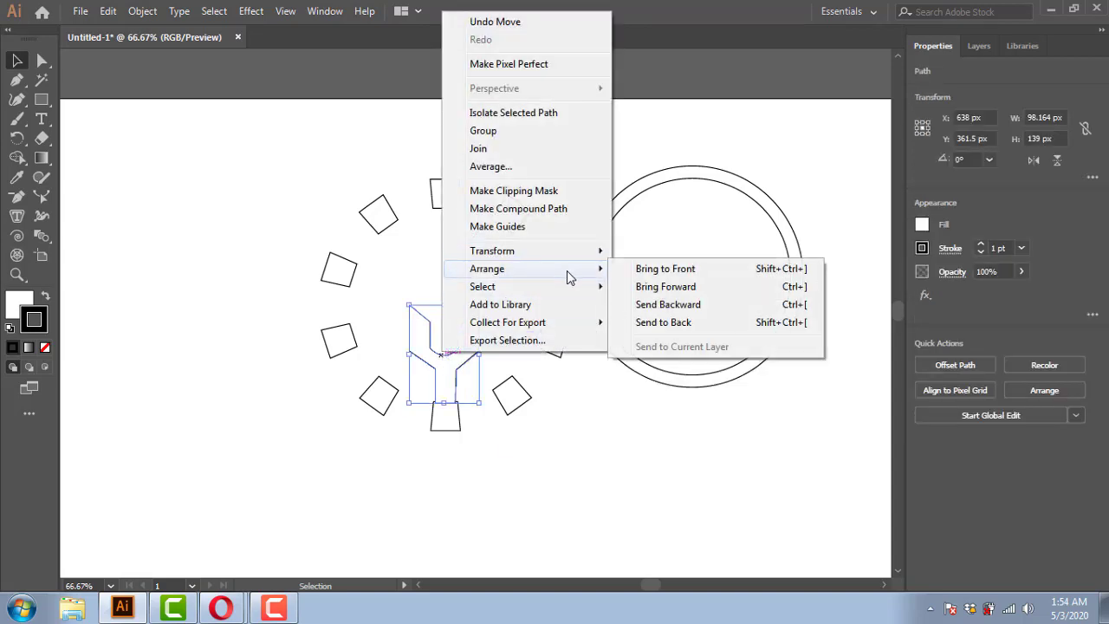
click(675, 293)
Move the pair of circles back into the ring of teeth and align all parts on their horizontal centres
drag(593, 212, 351, 242)
click(620, 291)
drag(297, 185, 578, 362)
click(707, 368)
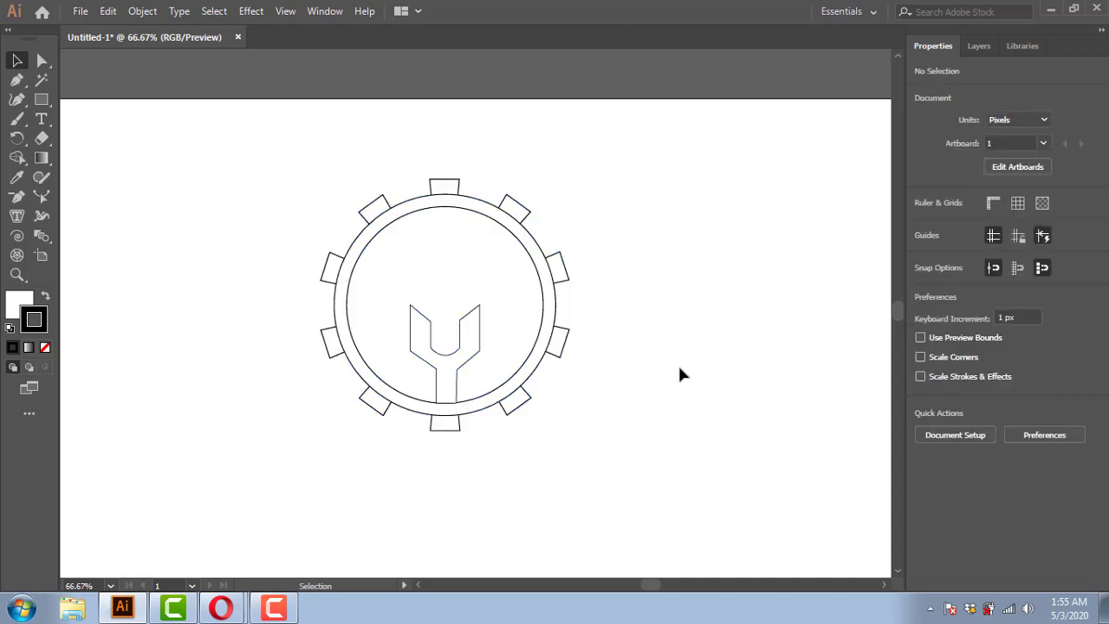
drag(275, 228, 875, 425)
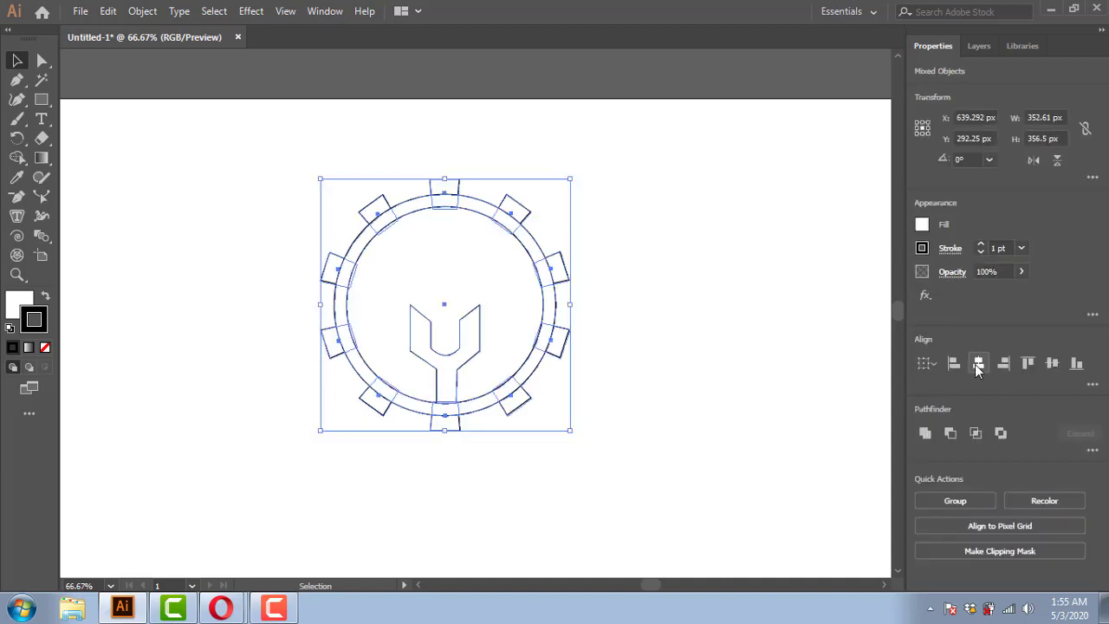
click(559, 446)
Shift the wrench 2 px to the left
click(446, 383)
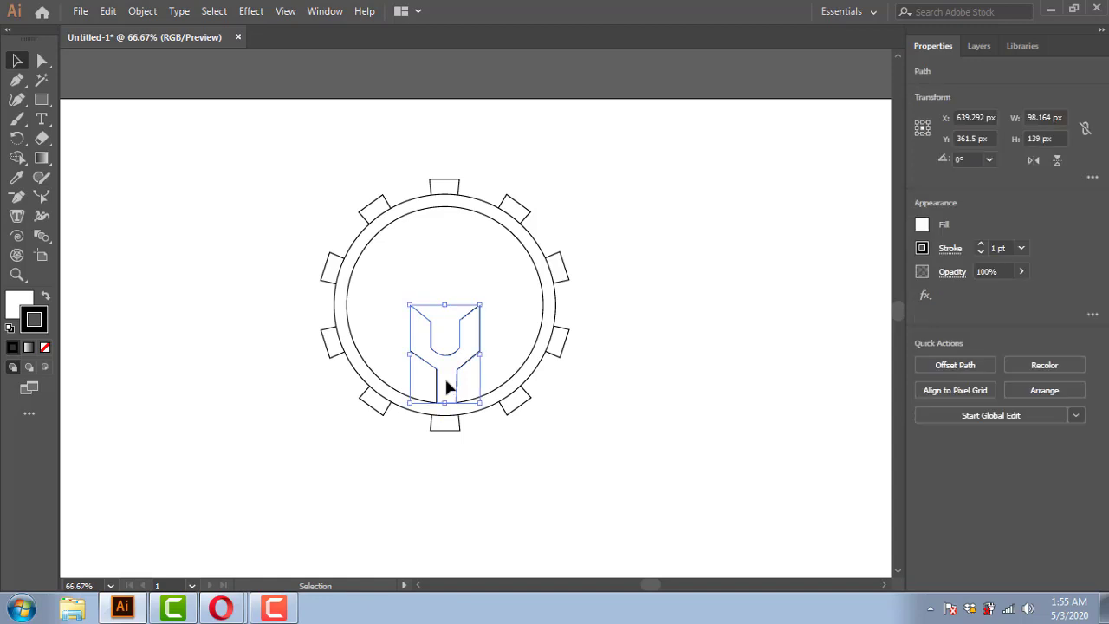
click(638, 396)
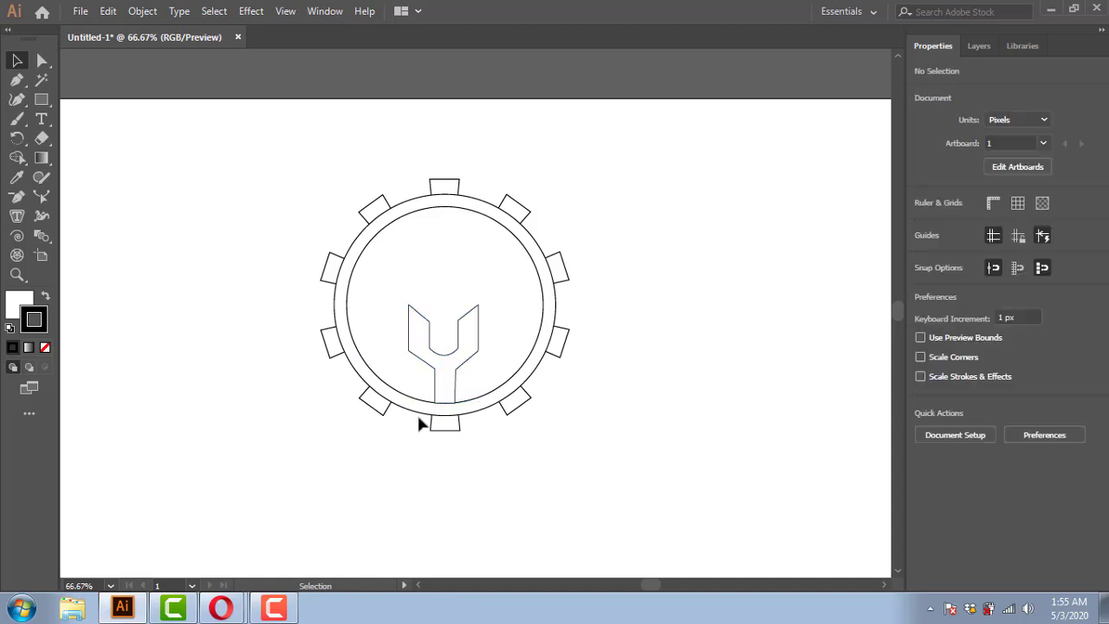
key(a)
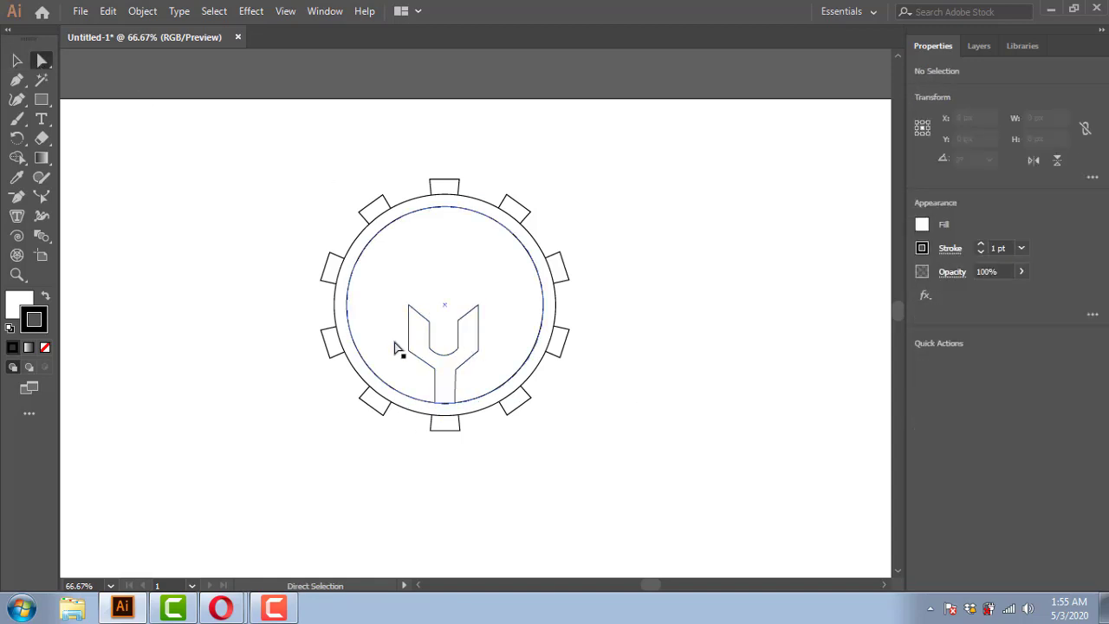
click(17, 62)
drag(267, 163, 646, 428)
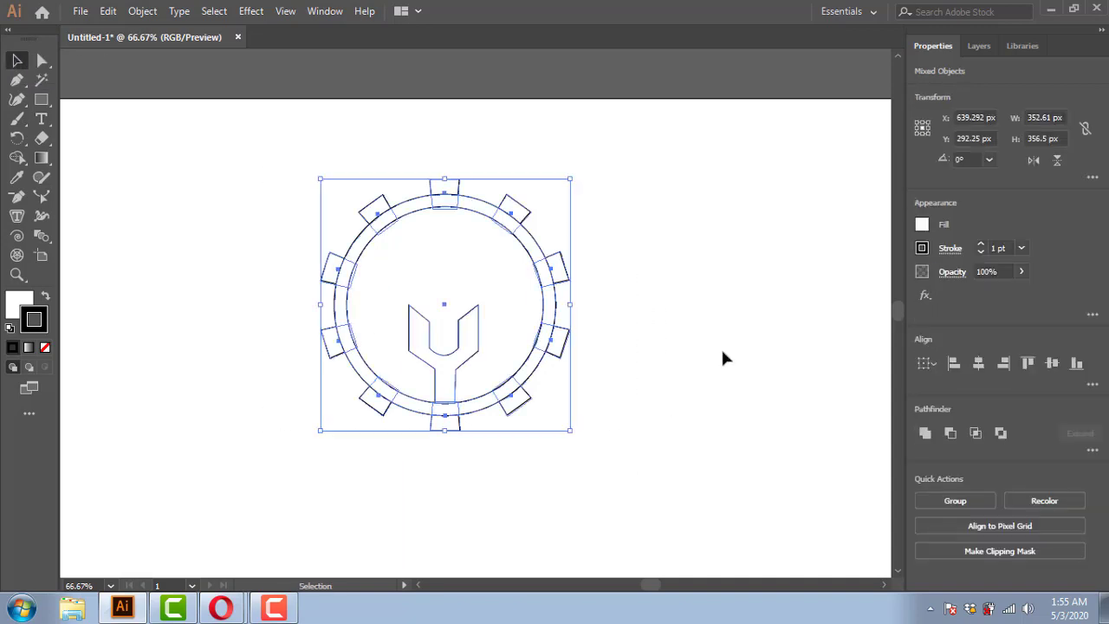
click(722, 357)
Remove the stroke from the group of gear teeth
click(376, 371)
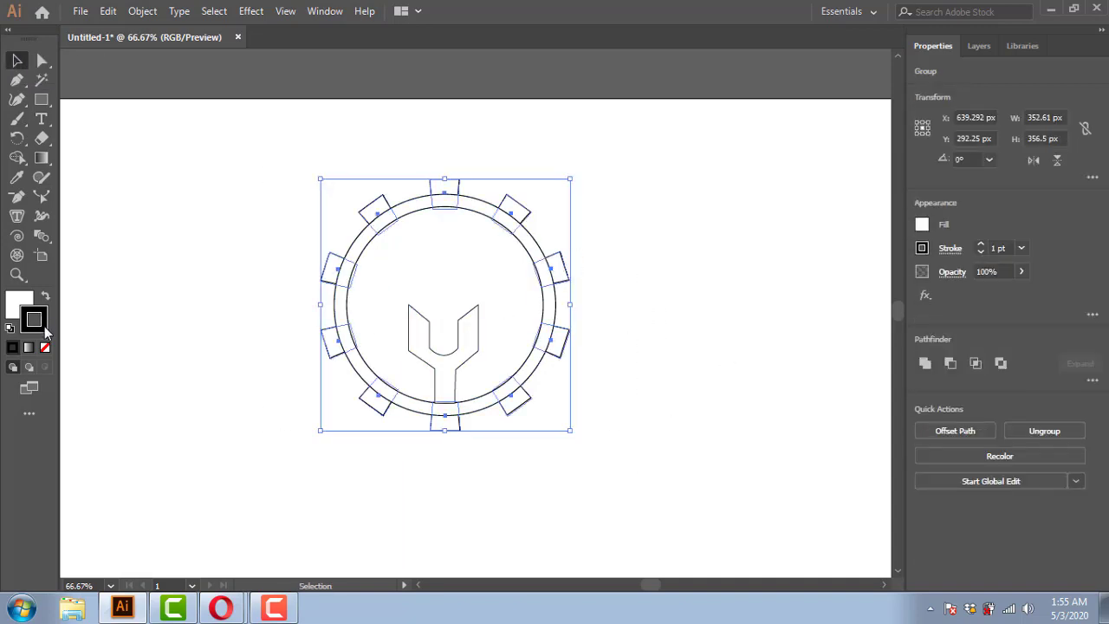
double_click(20, 307)
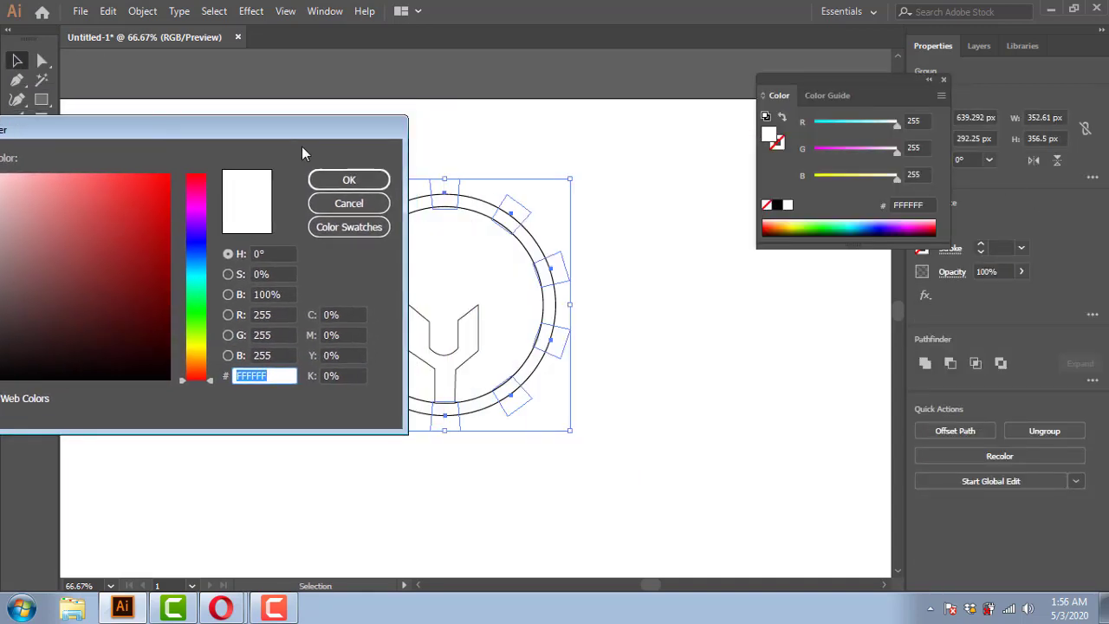
click(349, 203)
click(944, 79)
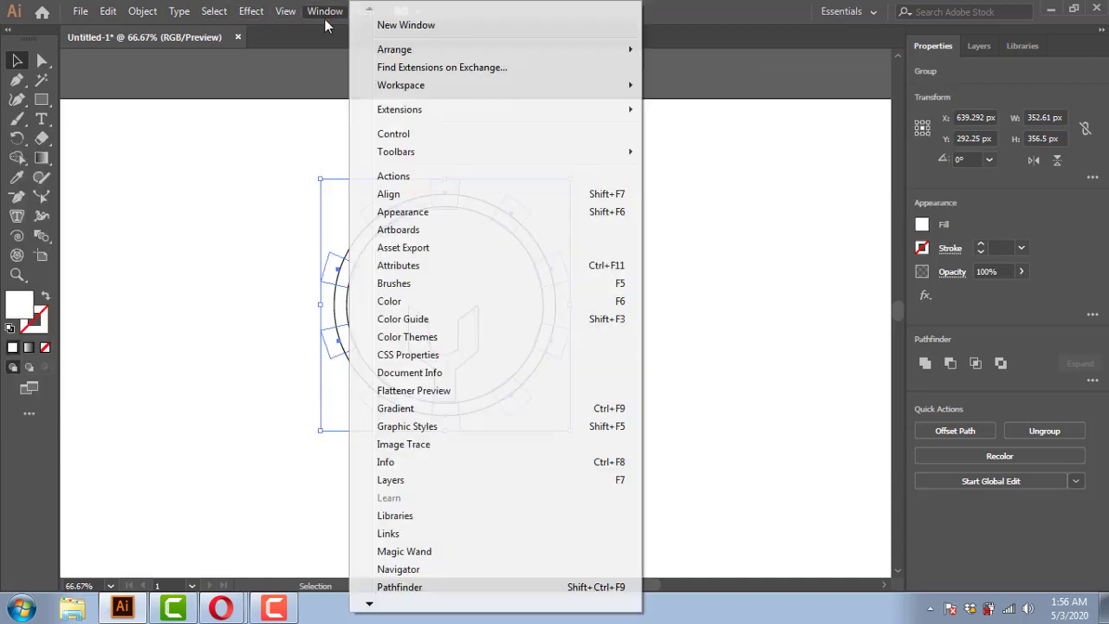
Show the colour swatches and fill the gear teeth with light blue
click(325, 11)
mouse_move(369, 609)
click(399, 549)
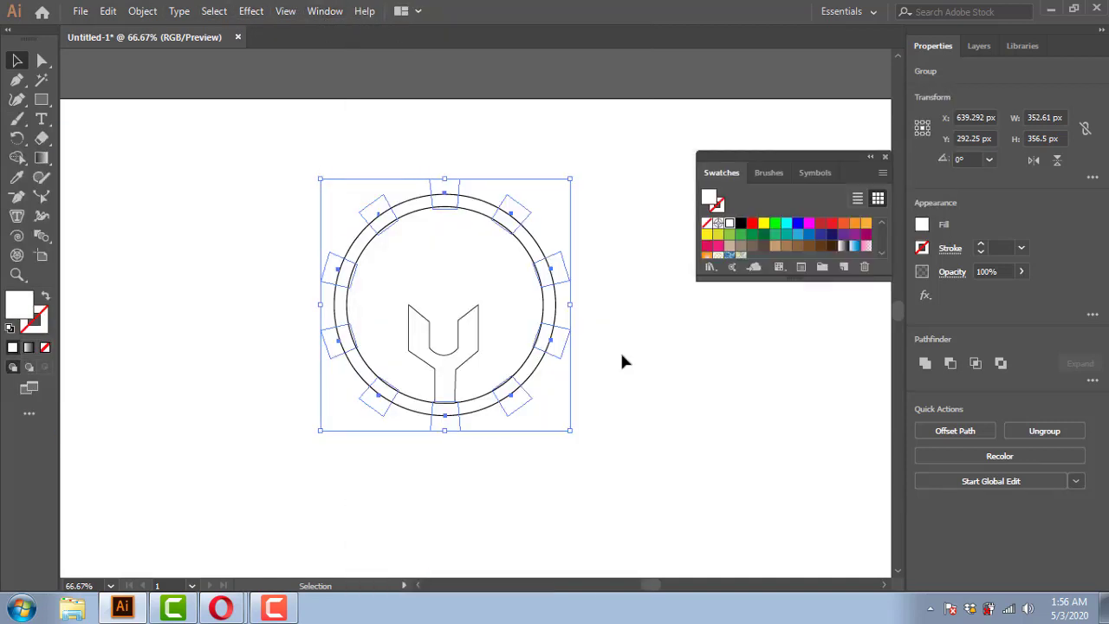
click(797, 234)
click(643, 398)
Ungroup the two concentric circles
click(513, 238)
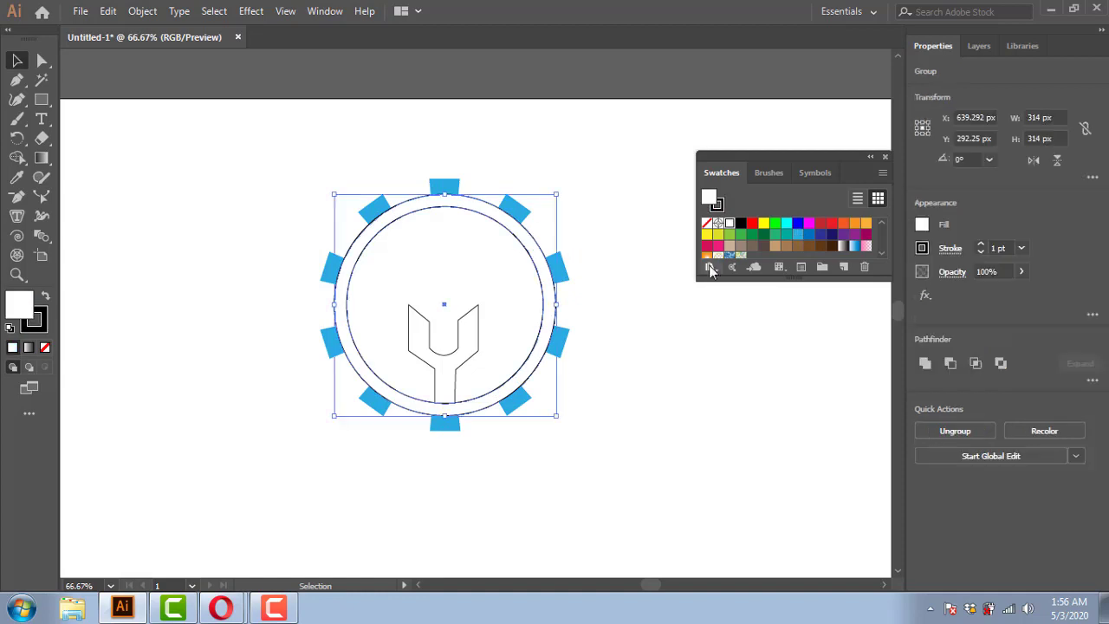
right_click(391, 262)
click(437, 400)
click(622, 370)
Fill the outer circle with the medium blue swatch, darker than the teeth
click(552, 316)
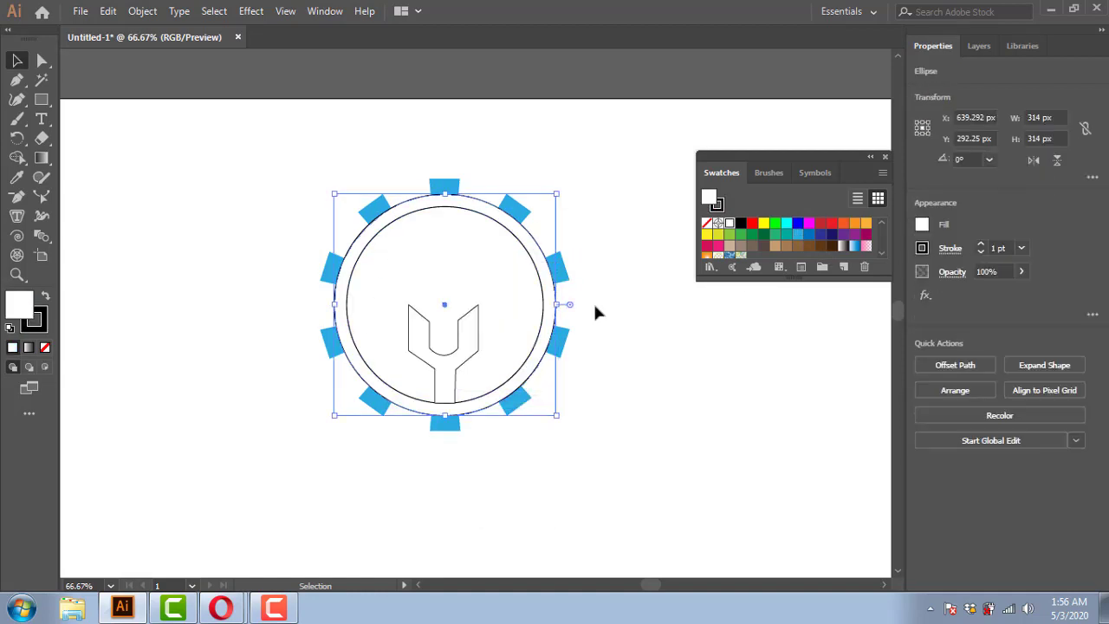
click(809, 234)
click(819, 234)
click(808, 234)
click(594, 372)
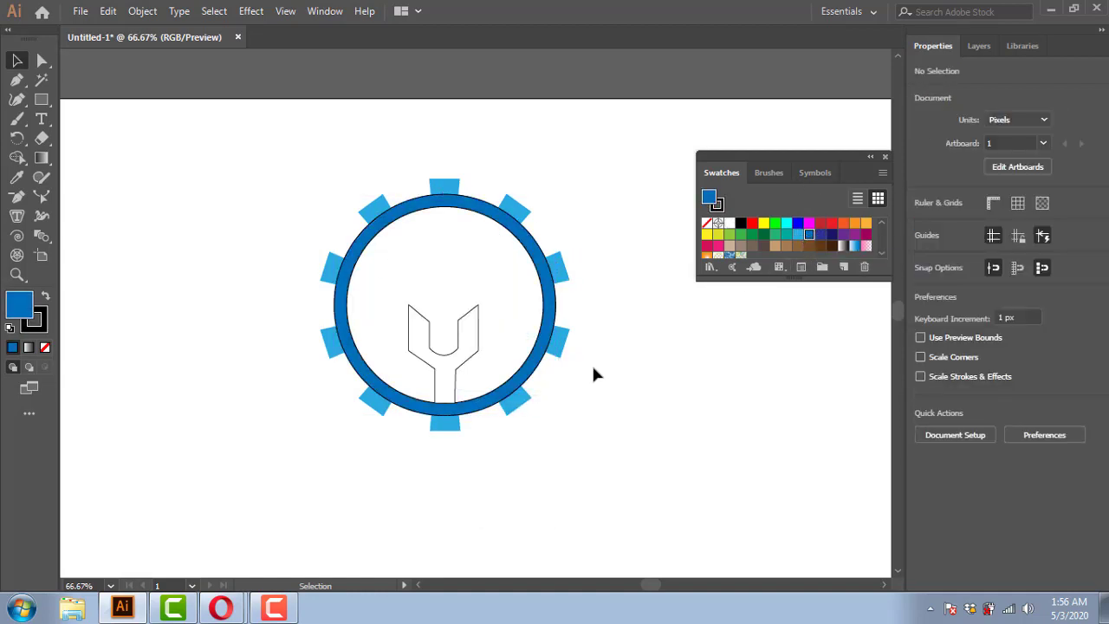
Fill the wrench with the same light blue swatch as the gear teeth
click(461, 336)
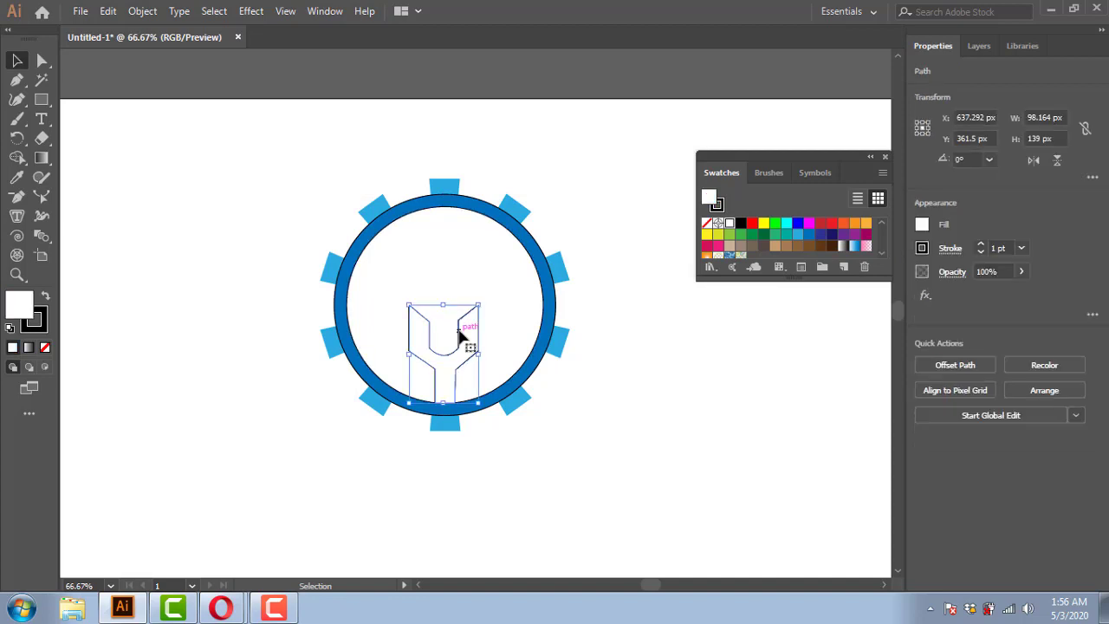
click(798, 236)
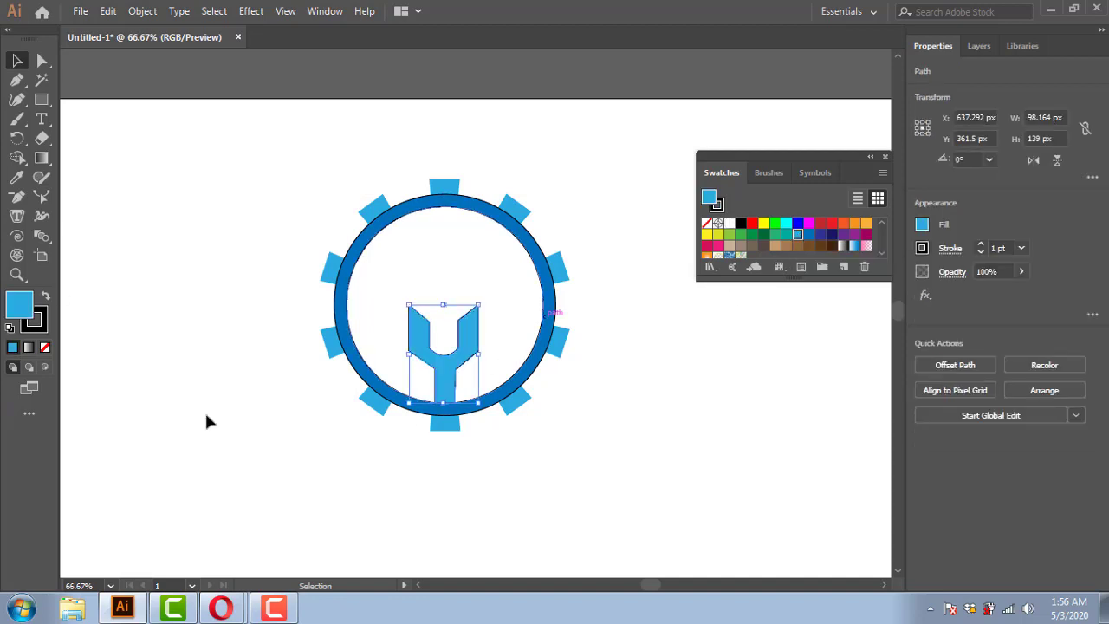
click(527, 234)
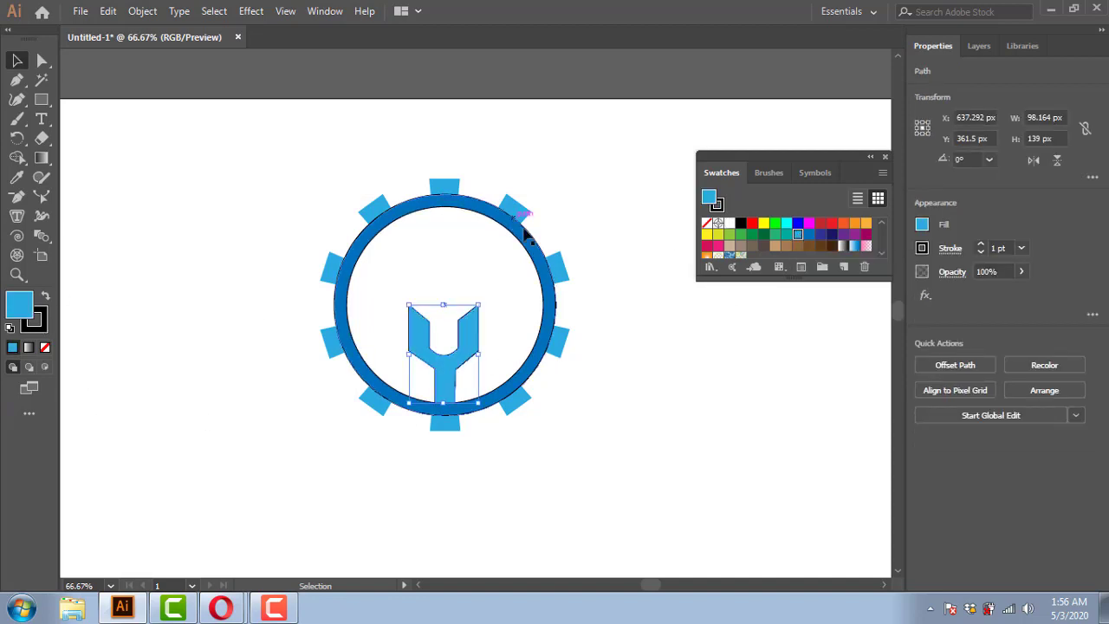
Remove the black outline from the outer blue ring
click(45, 349)
click(369, 365)
click(45, 348)
click(270, 319)
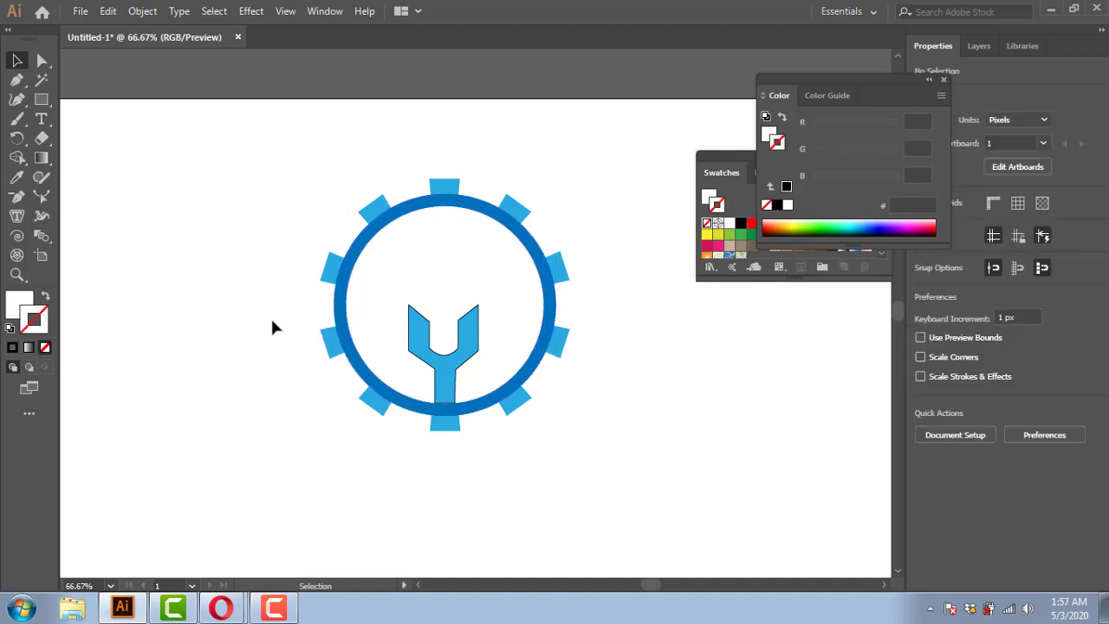
Adjust the green component of the wrench's fill colour with the colour sliders
click(485, 234)
click(440, 361)
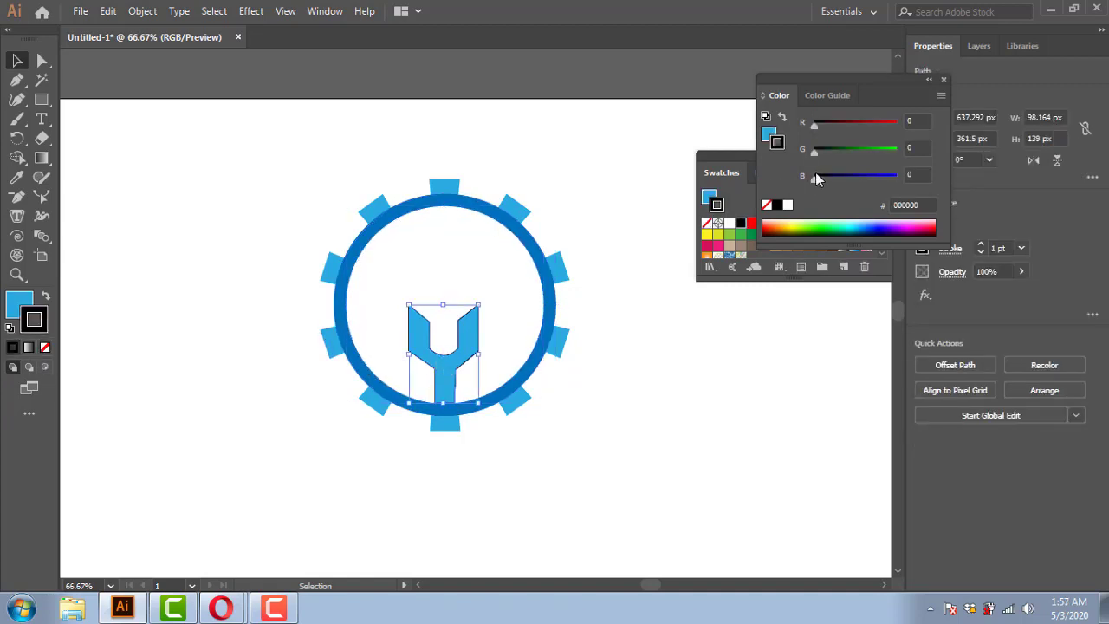
click(765, 134)
drag(868, 153, 860, 154)
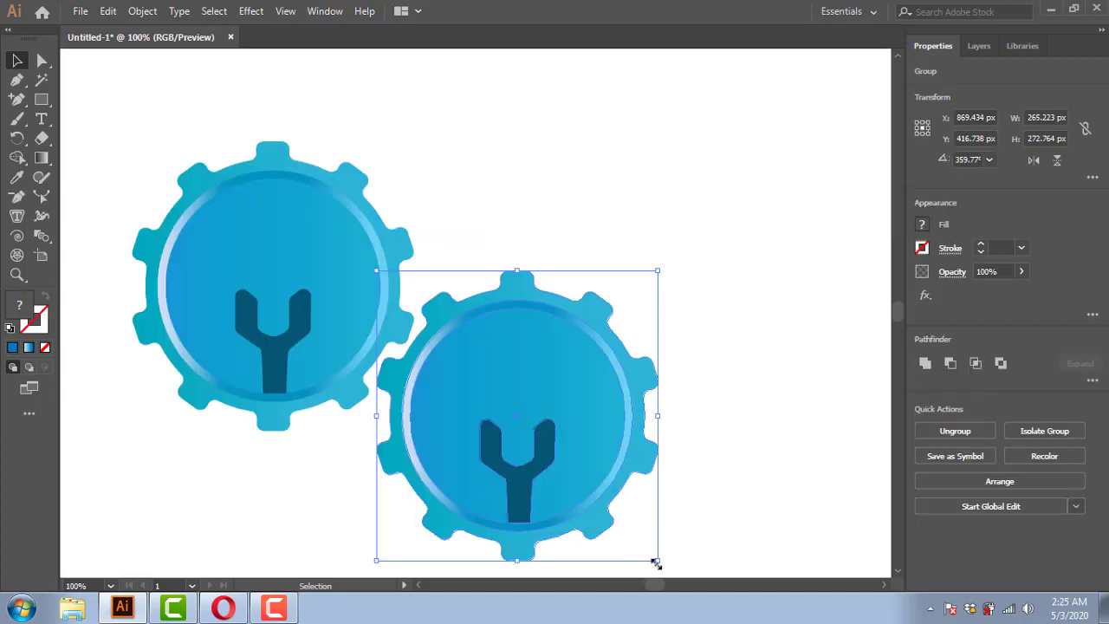
Scale the second gear down and rotate it slightly clockwise, to about 227 px wide, placing it close to the large gear
drag(655, 564, 630, 532)
drag(392, 536, 379, 526)
drag(504, 399, 487, 393)
drag(469, 437, 467, 442)
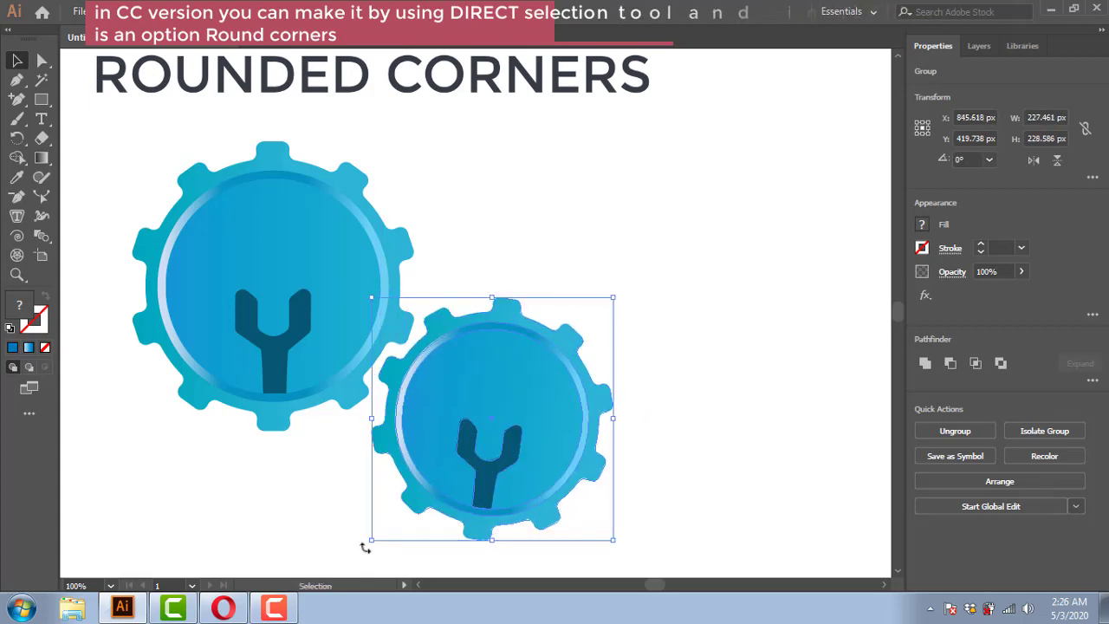
Rotate the small gear a little further clockwise and move it to about X 838 px, Y 432 px so the teeth mesh
drag(367, 546, 359, 538)
drag(522, 478, 515, 487)
drag(612, 300, 621, 306)
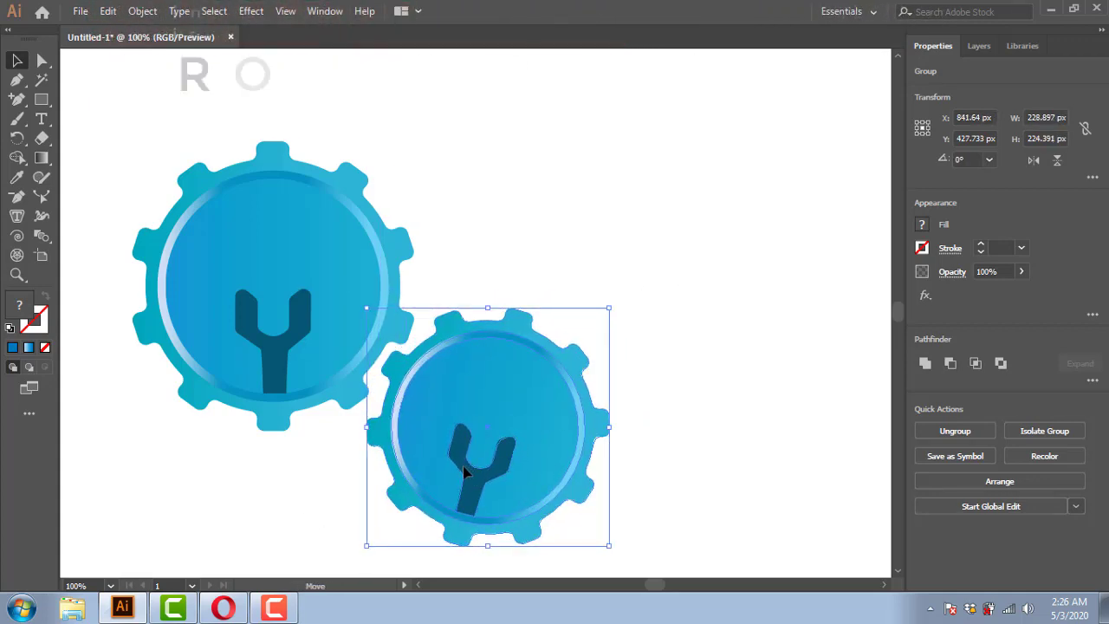
drag(463, 466, 473, 458)
click(376, 500)
click(518, 456)
click(623, 300)
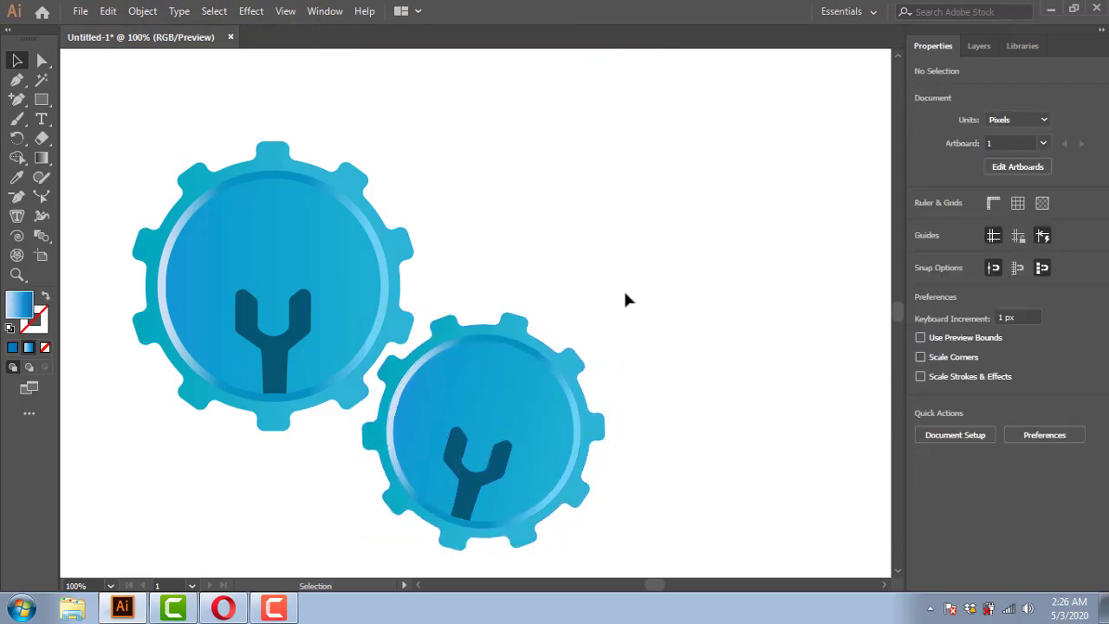
Apply the white-to-orange radial gradient preset to the whole small gear
scroll(493, 441, up, 1)
click(490, 428)
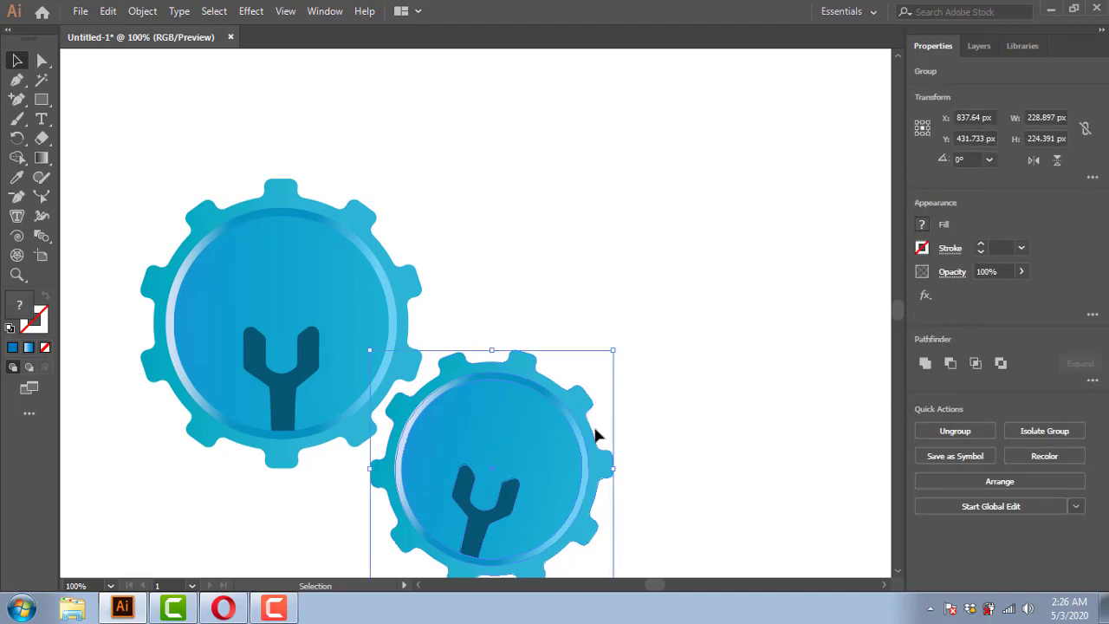
click(42, 157)
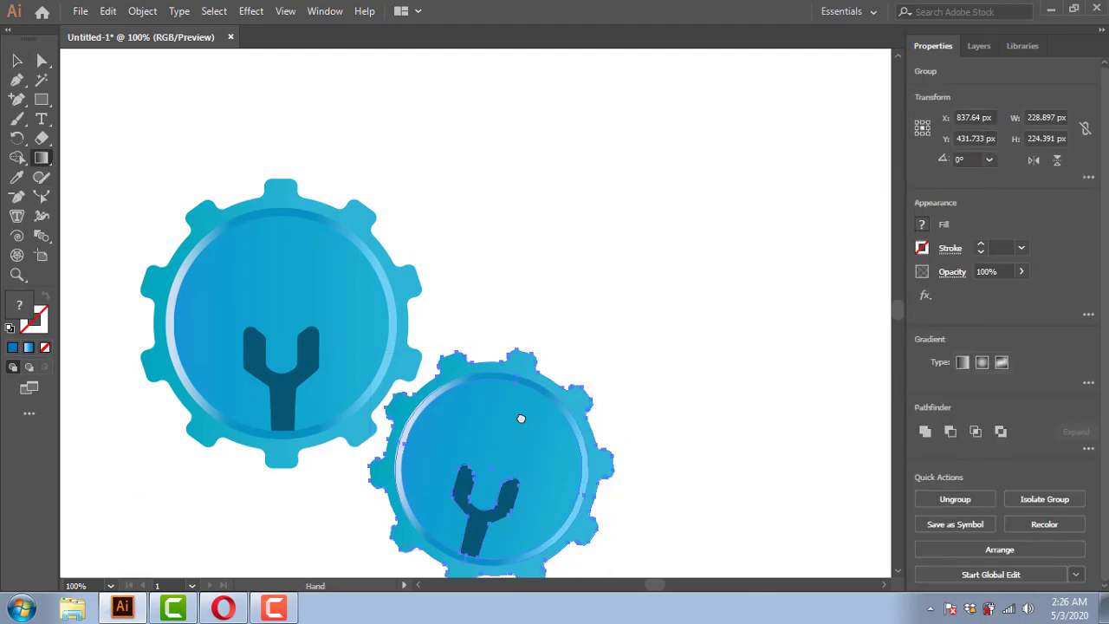
scroll(520, 418, down, 3)
click(1088, 382)
click(565, 342)
click(1088, 383)
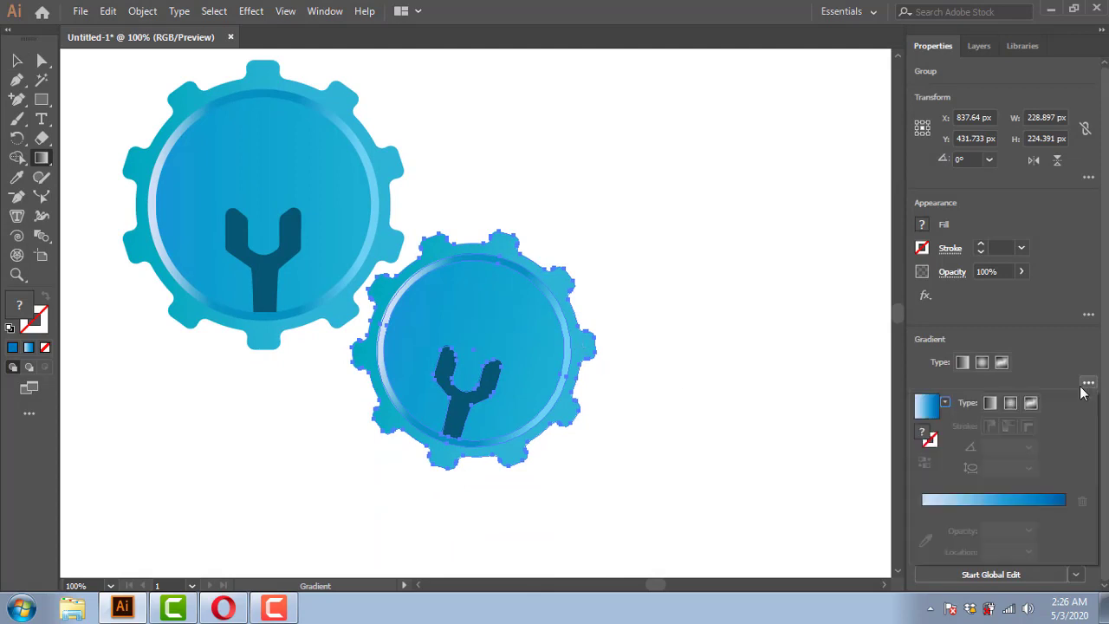
click(945, 406)
click(910, 475)
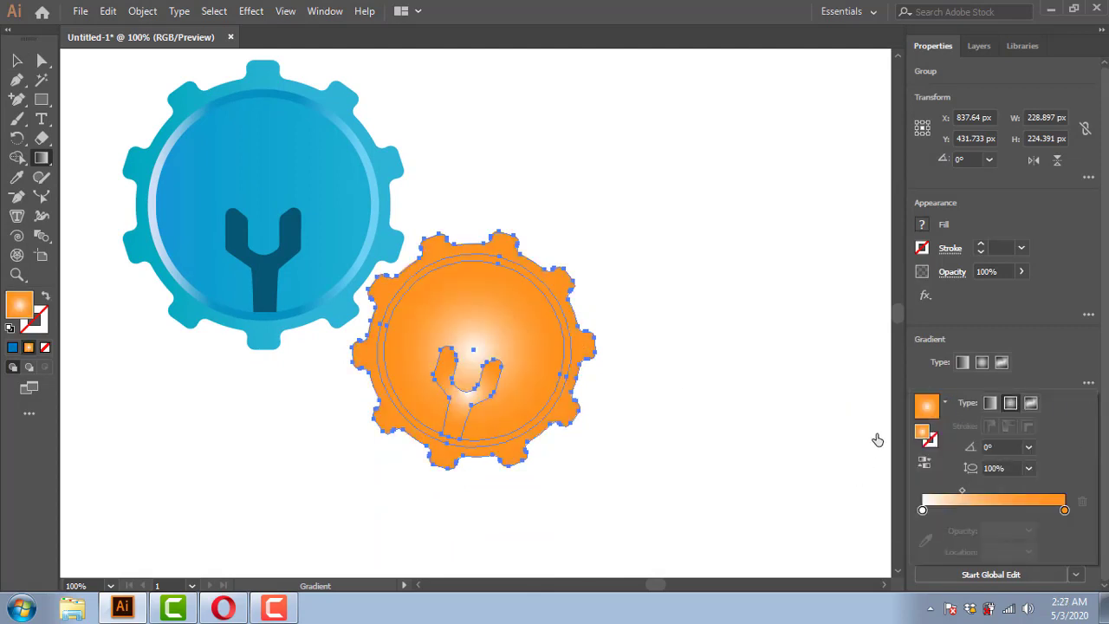
Move the small gear's orange gradient stop to 80.45% and make the gradient linear
click(1064, 509)
drag(1063, 509, 1036, 509)
click(990, 403)
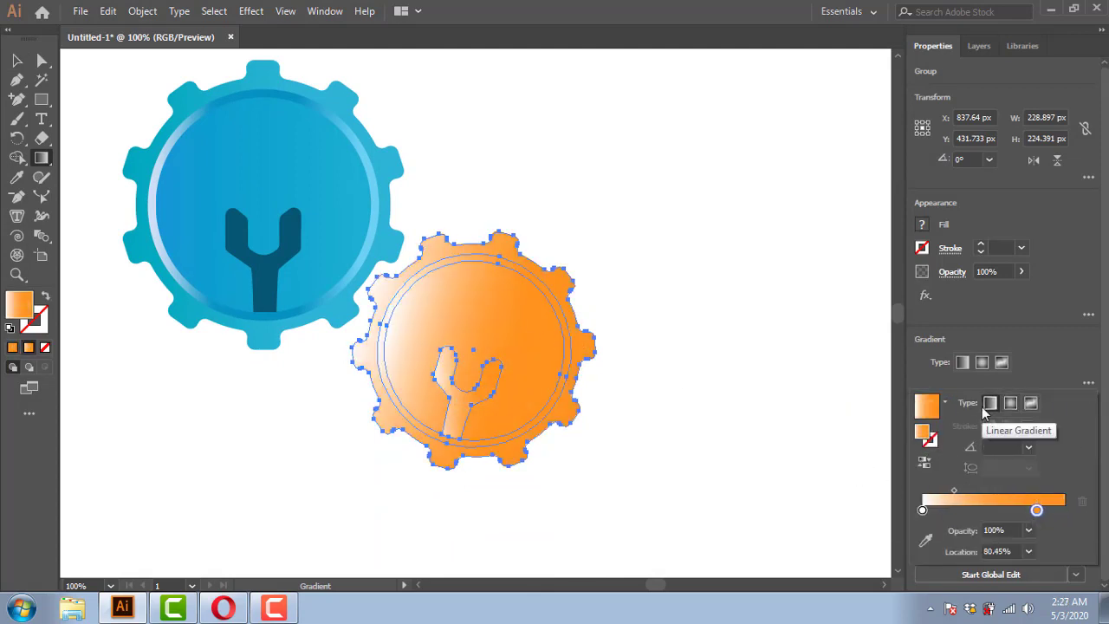
click(1030, 403)
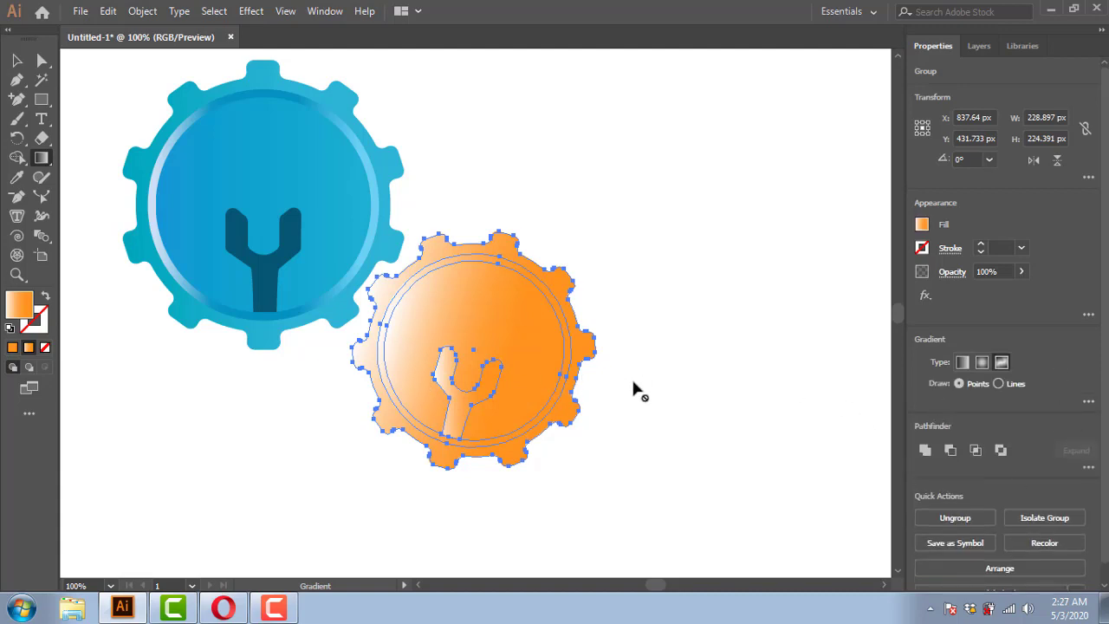
Ungroup the small gear and shift one of its orange gradient stops further along the gradient line
right_click(508, 363)
click(572, 219)
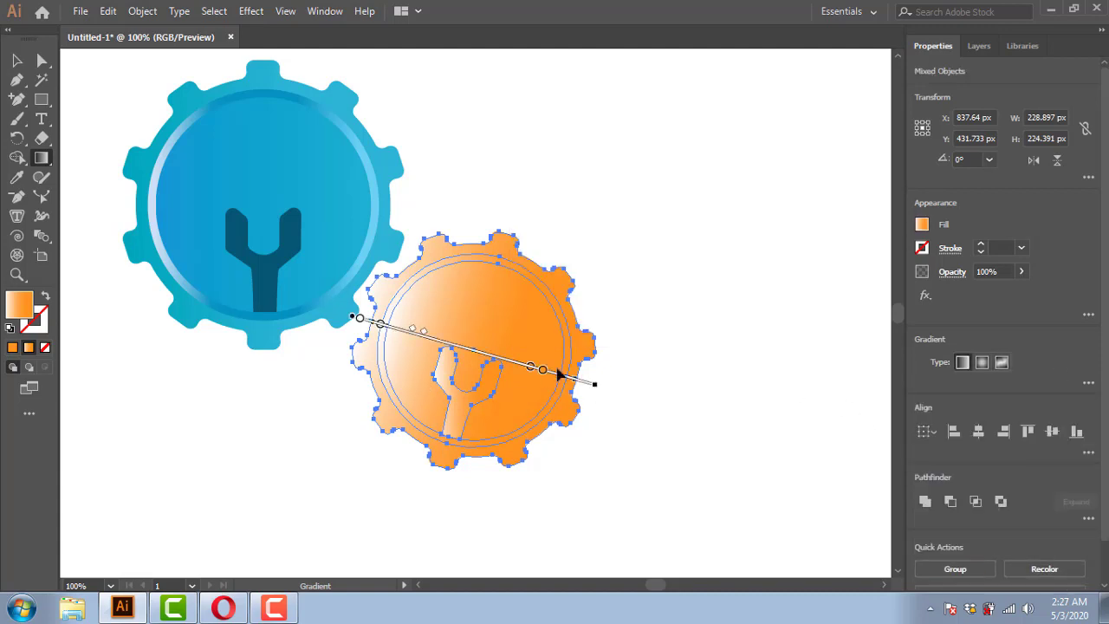
drag(541, 373, 571, 377)
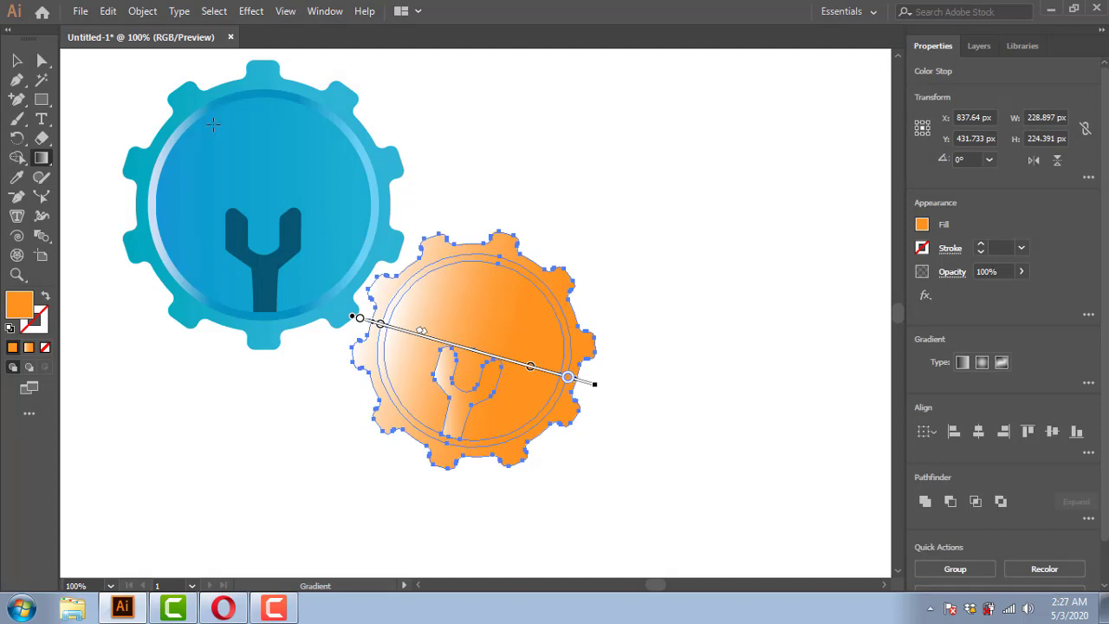
click(14, 61)
right_click(435, 349)
key(Escape)
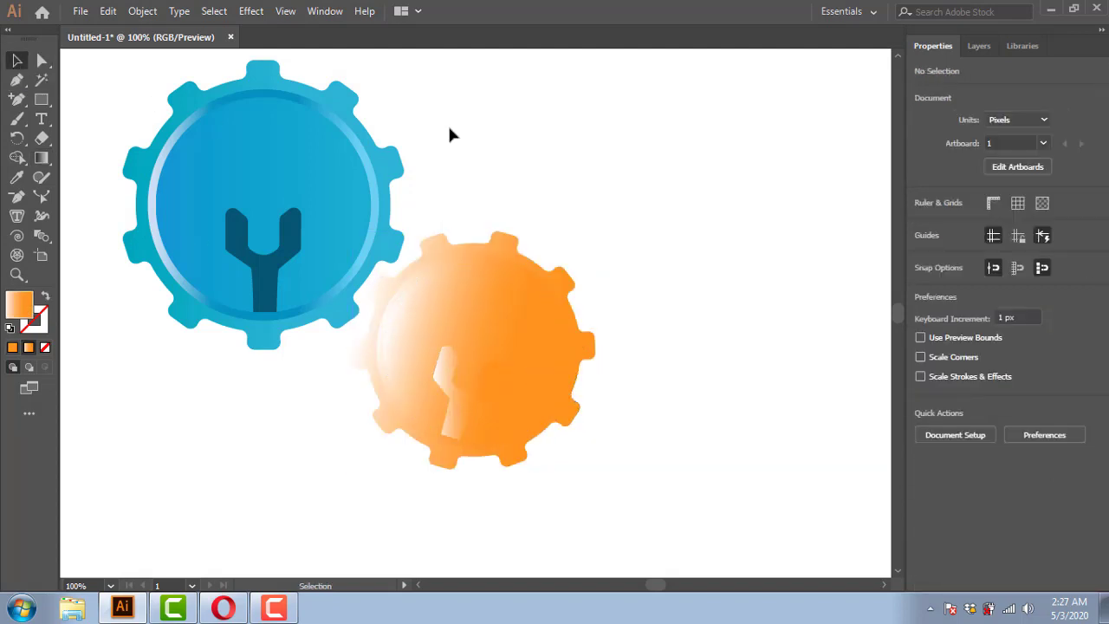
drag(437, 181, 568, 433)
right_click(537, 328)
click(750, 423)
Show the colour swatches and fill the small gear's inner circle and wrench group with solid orange
click(483, 384)
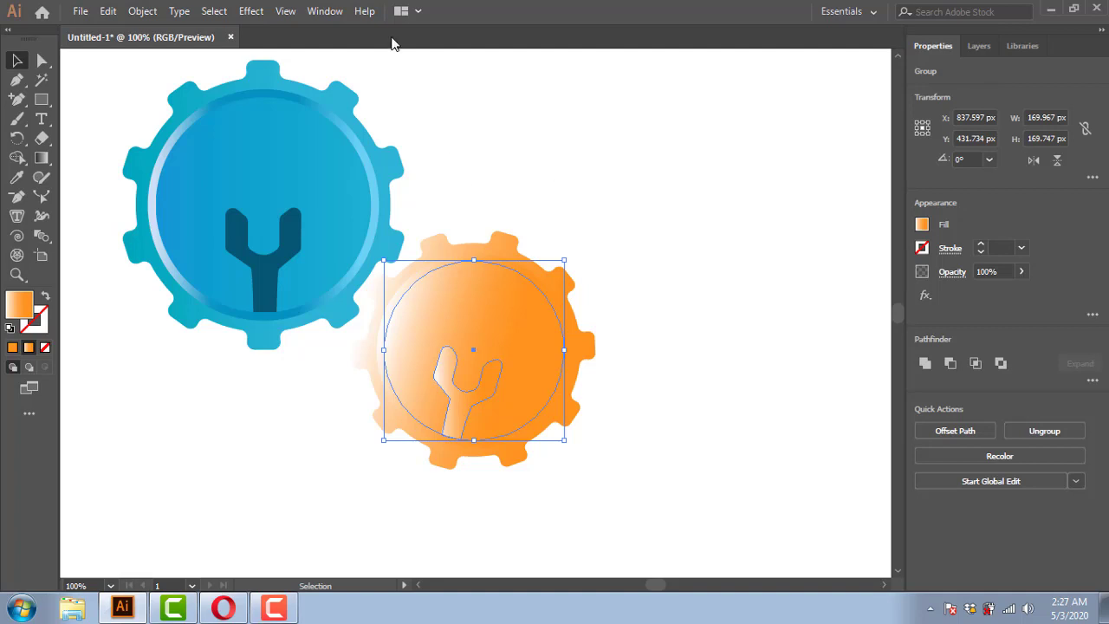
click(325, 10)
click(433, 547)
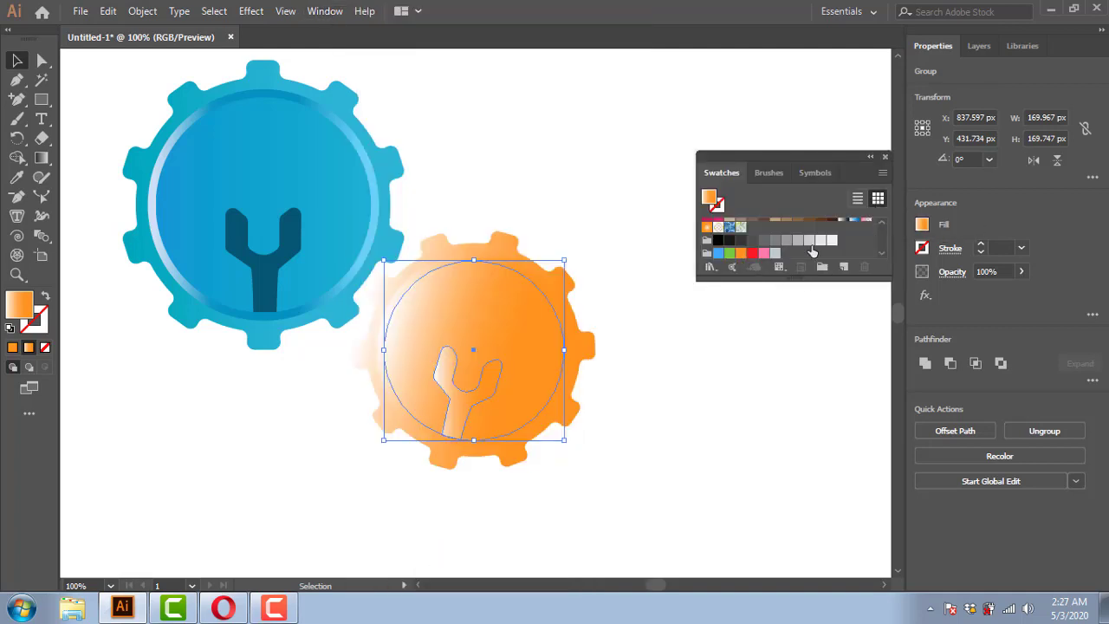
click(741, 253)
click(619, 390)
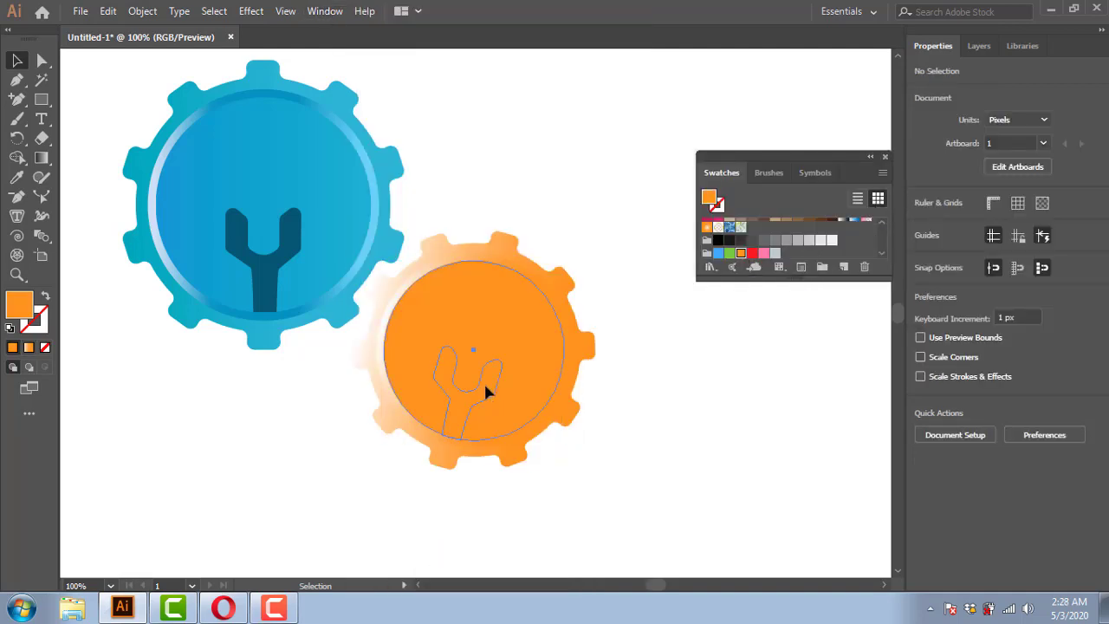
Ungroup the small gear's inner circle and wrench, and fill the wrench with the lighter yellow-orange swatch
click(494, 378)
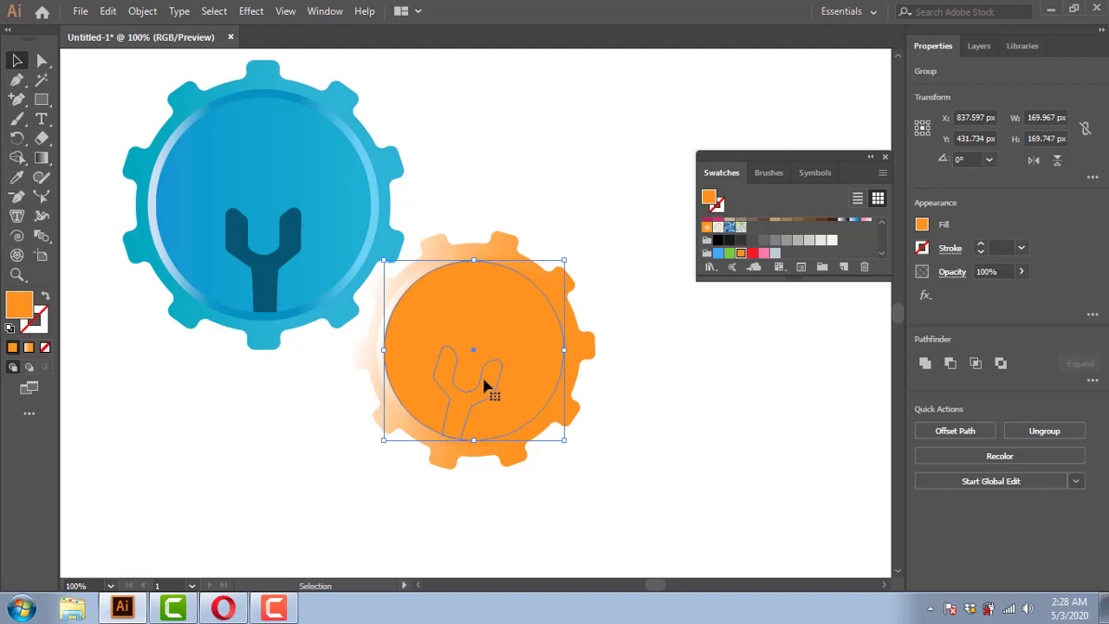
right_click(484, 379)
click(563, 254)
key(ctrl+shift+a)
click(482, 381)
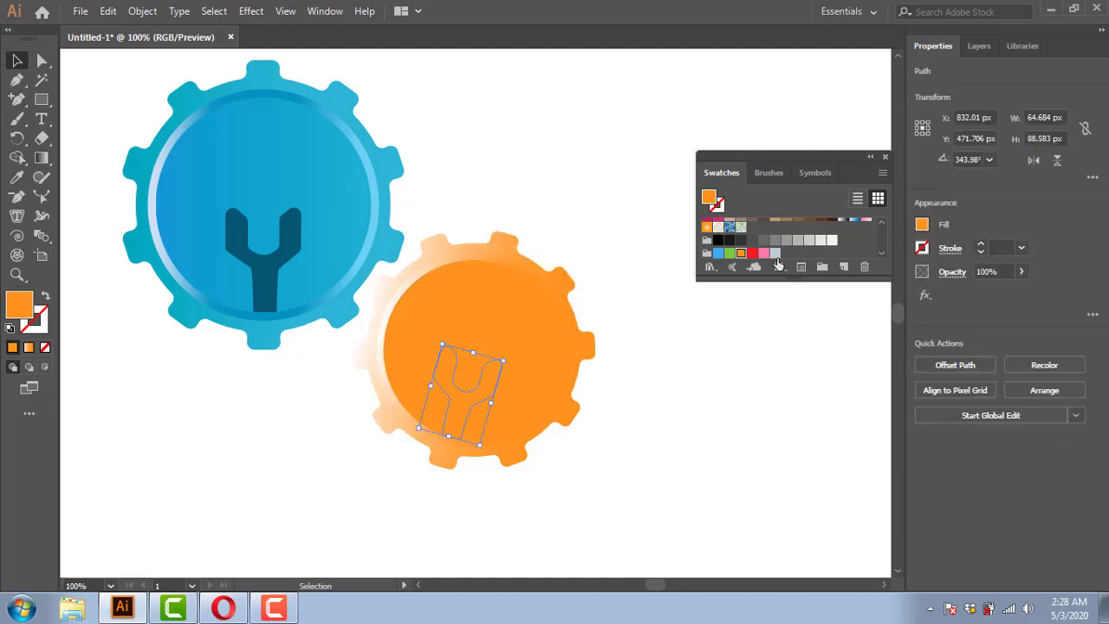
click(883, 222)
click(865, 222)
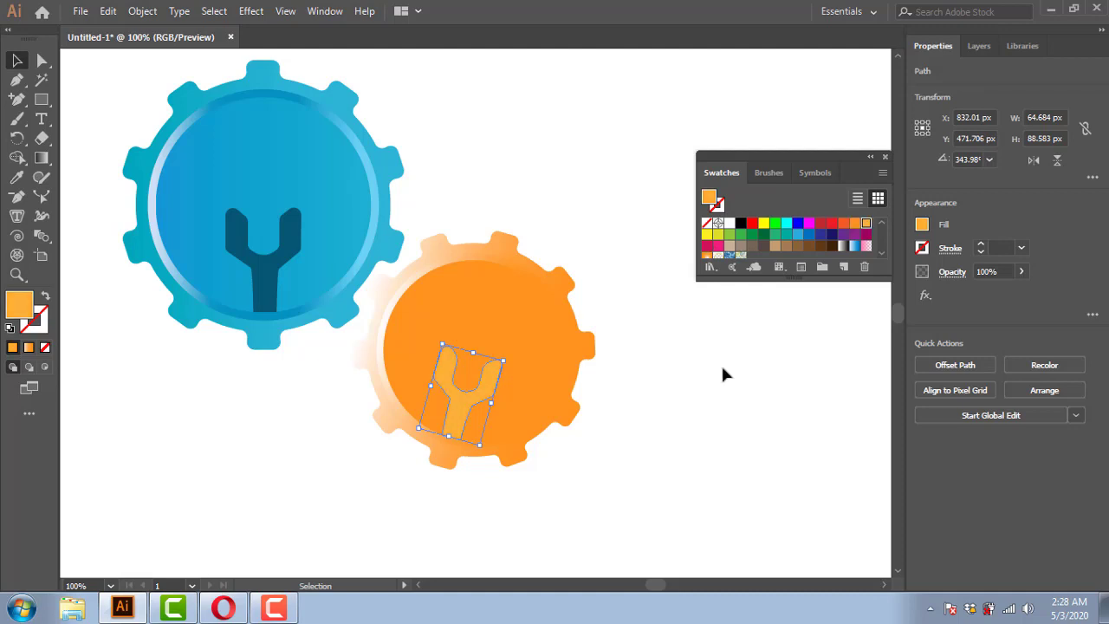
click(721, 363)
Fill the ring behind the small gear's inner circle with the same yellow-orange swatch as the wrench
click(483, 258)
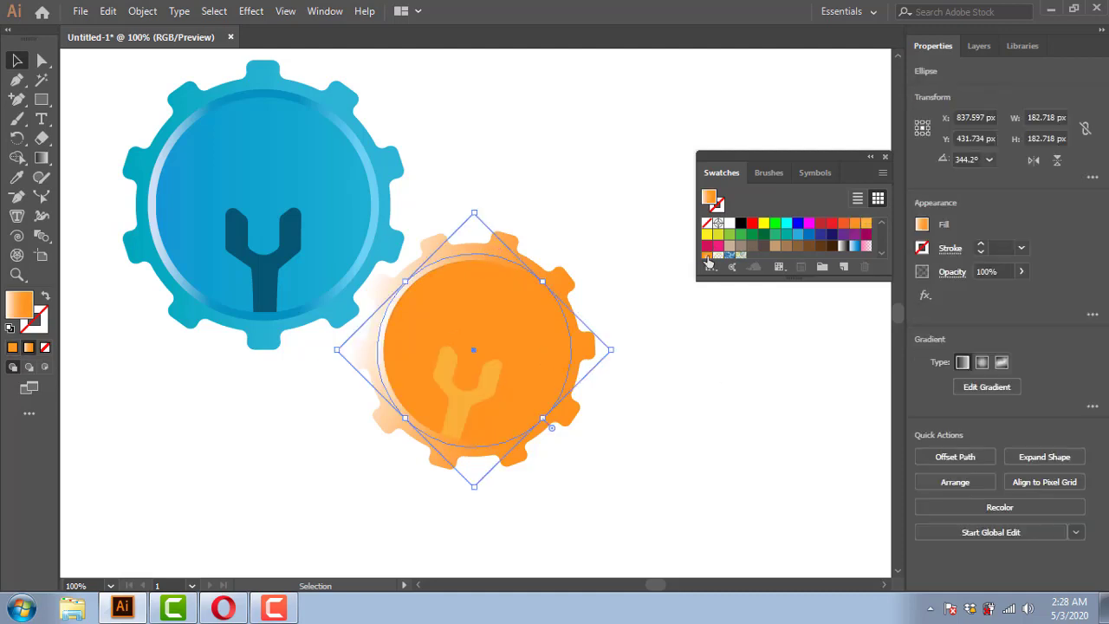
click(855, 225)
click(866, 224)
click(769, 354)
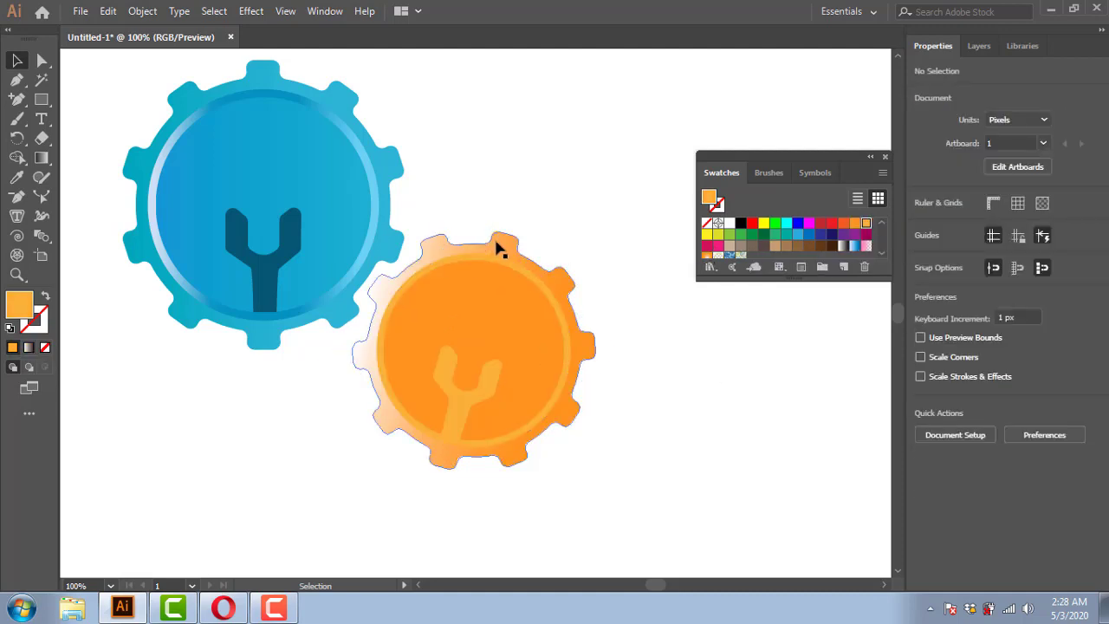
Fill the small gear's toothed outer shape with the dark red-orange swatch
click(498, 248)
click(843, 224)
click(622, 481)
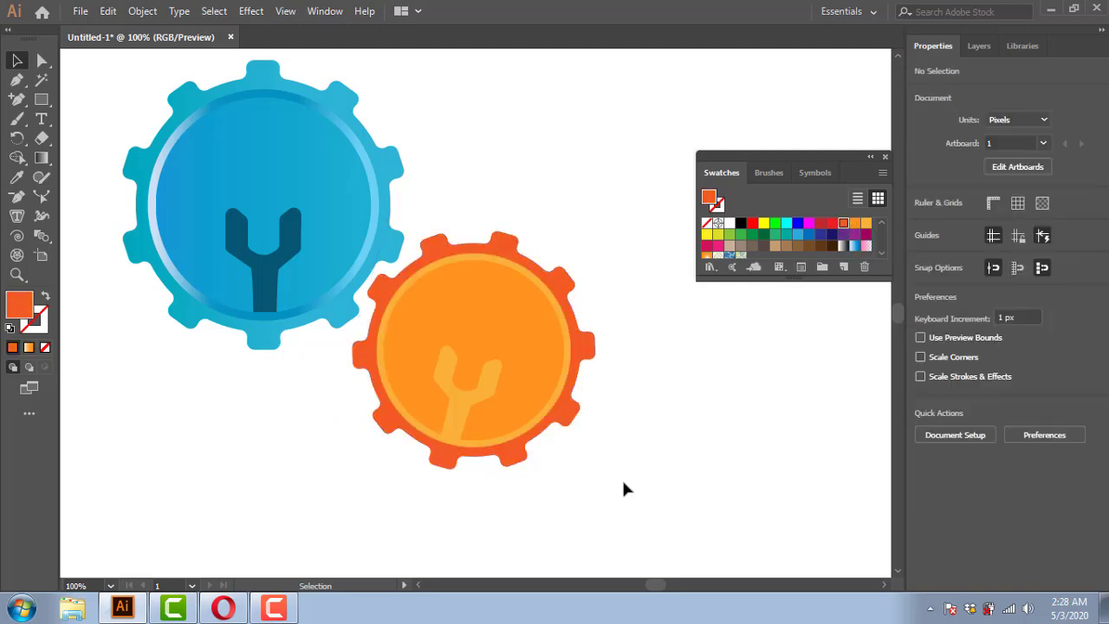
Align all parts of the orange gear to their horizontal centre
drag(622, 481, 468, 390)
click(979, 365)
click(384, 441)
Nudge the small wrench to X 835.211 px, Y 473.706 px inside the orange gear
click(458, 396)
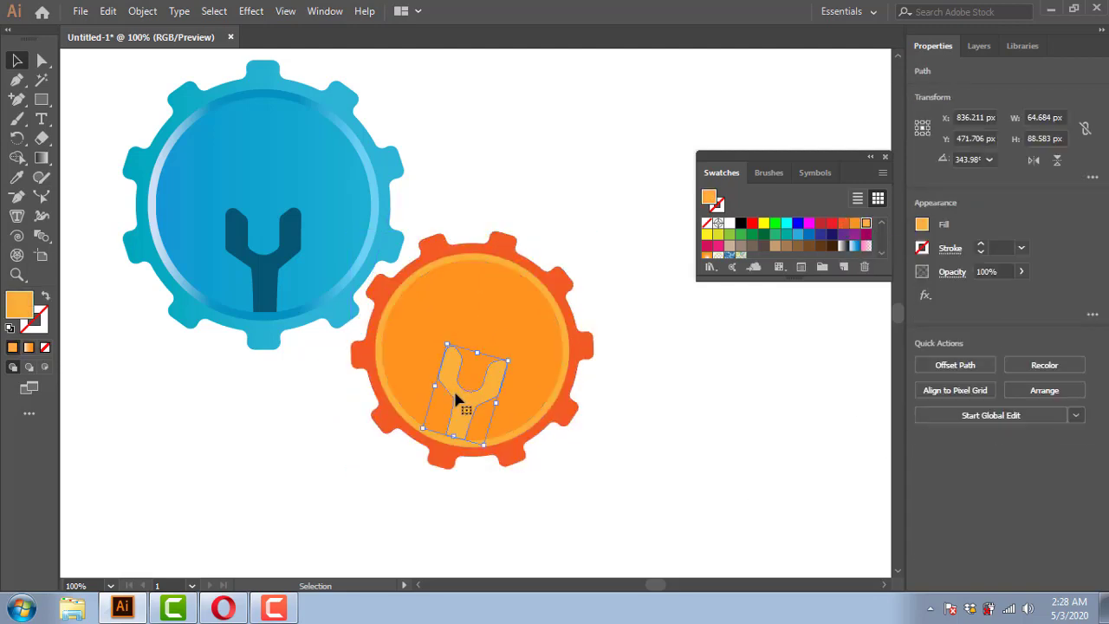
click(641, 408)
click(483, 405)
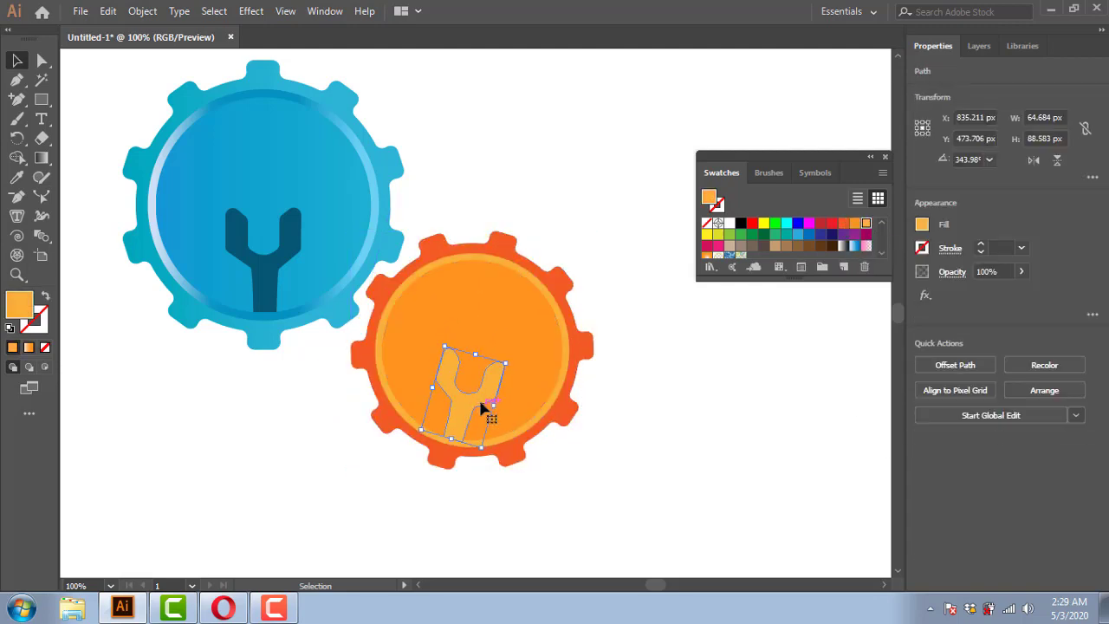
click(598, 408)
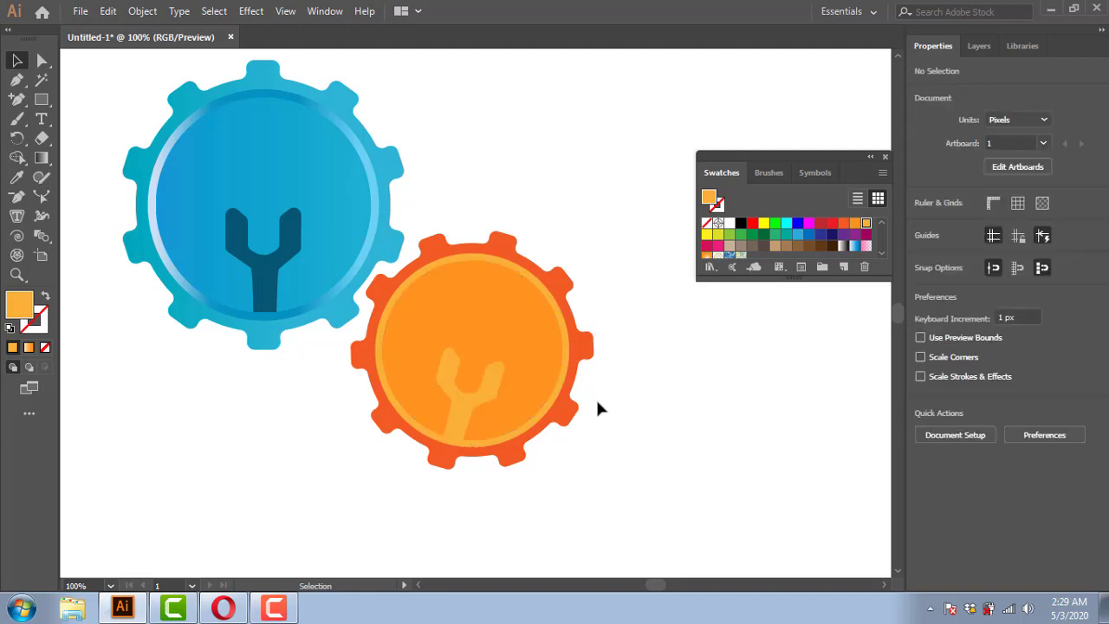
Rotate all parts of the orange gear slightly and nudge them down and left to X 833.218 px, Y 437.579 px
drag(447, 177, 541, 444)
mouse_move(602, 478)
mouse_down()
mouse_move(595, 485)
mouse_move(611, 464)
mouse_up()
key(Down)
key(Down)
key(Down)
key(Down)
key(Down)
key(Down)
key(Left)
key(Left)
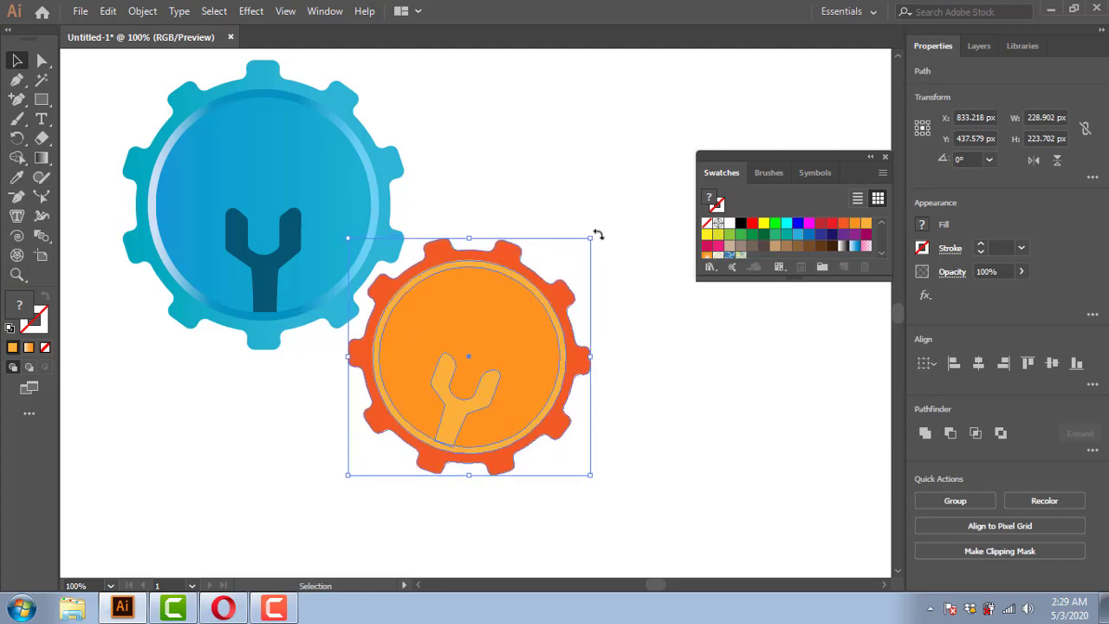
Rotate the orange gear slightly counter-clockwise and nudge it to X 834.218 px, Y 435.579 px
drag(597, 235, 598, 229)
key(Up)
key(Right)
key(Up)
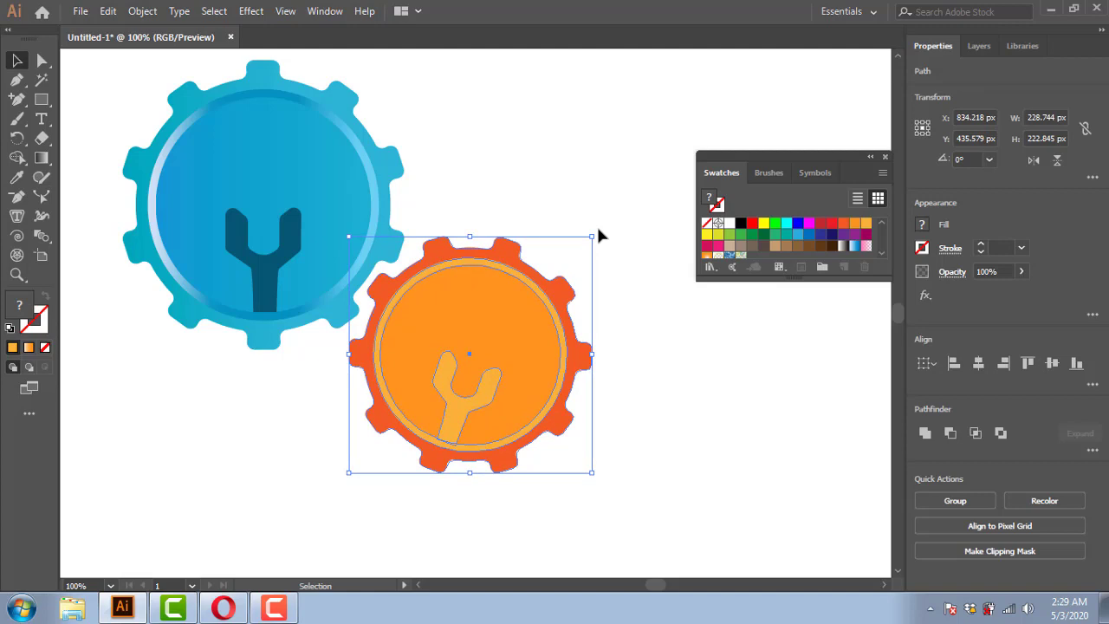
right_click(598, 232)
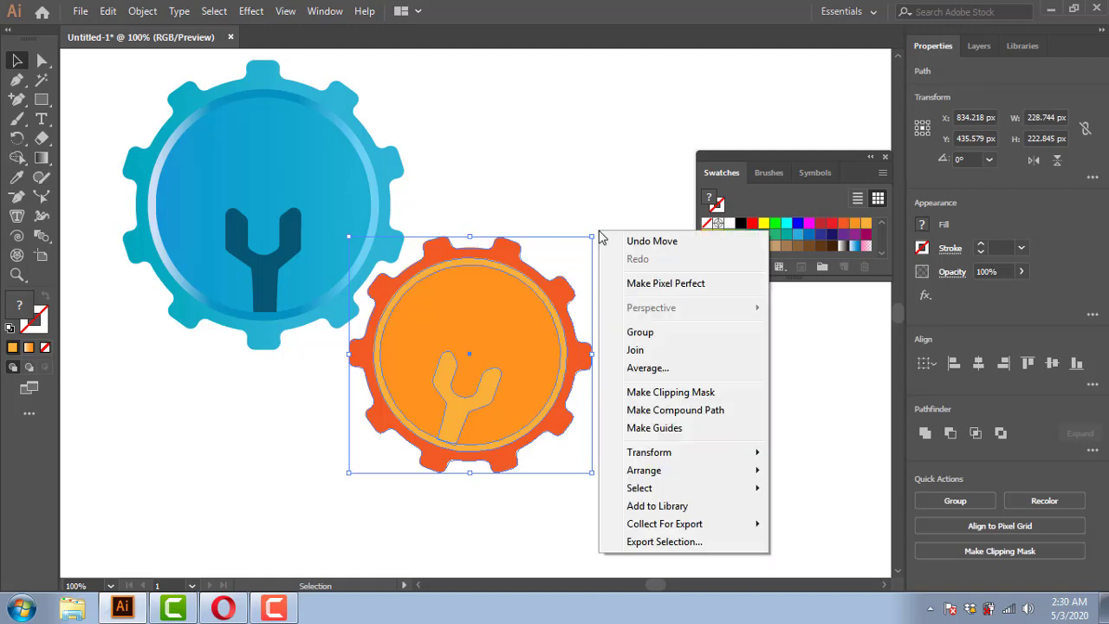
click(612, 282)
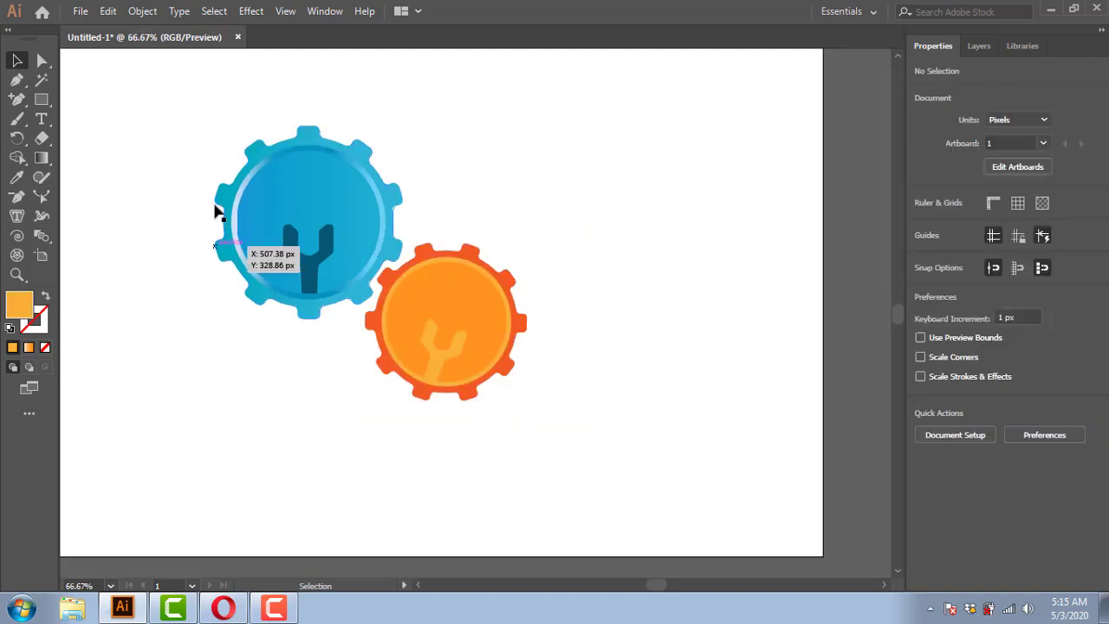
Ungroup the blue gear and swap the fill and stroke of its light ring ellipse
drag(227, 117, 295, 217)
right_click(279, 186)
click(372, 317)
click(366, 158)
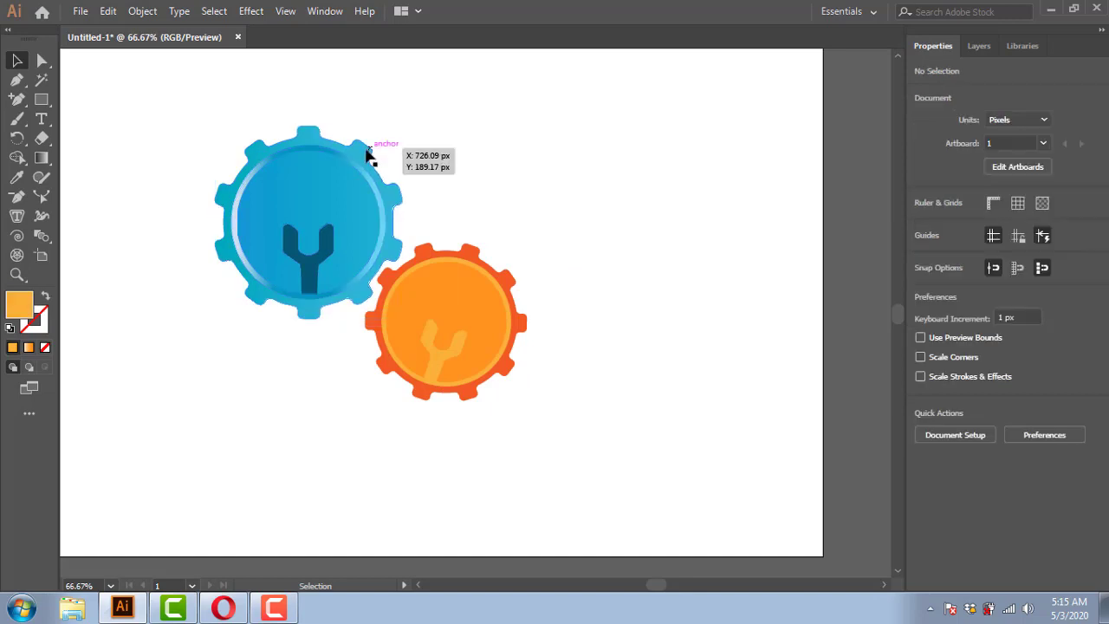
click(353, 163)
click(46, 297)
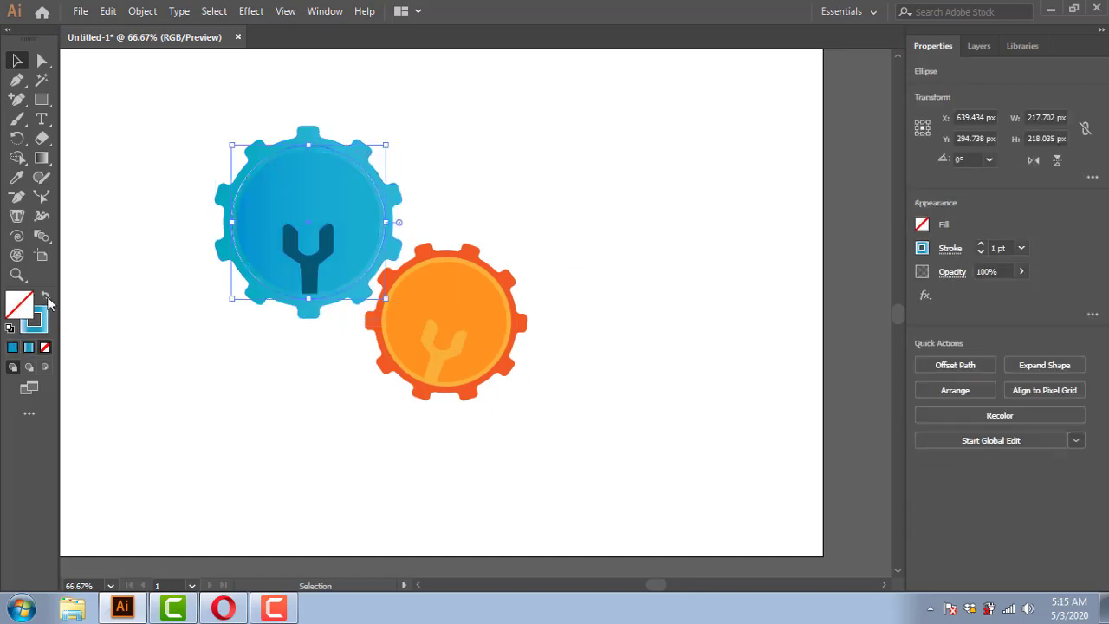
Ungroup the blue gear's inner circle and wrench, and swap the inner circle's fill and stroke
click(319, 179)
right_click(300, 180)
click(359, 320)
click(405, 162)
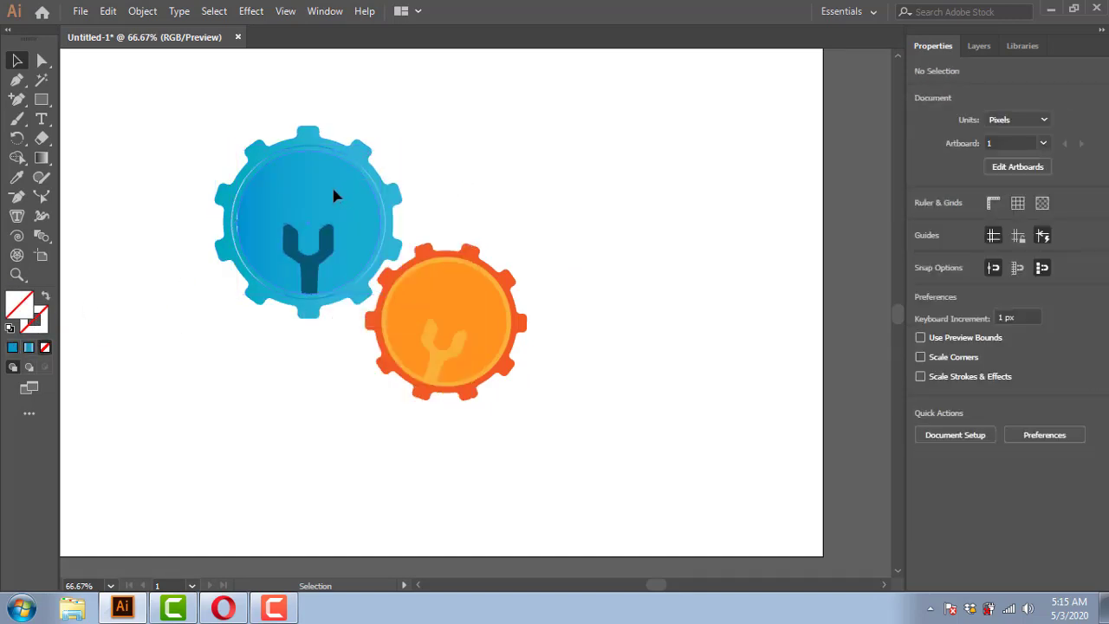
click(334, 190)
click(45, 298)
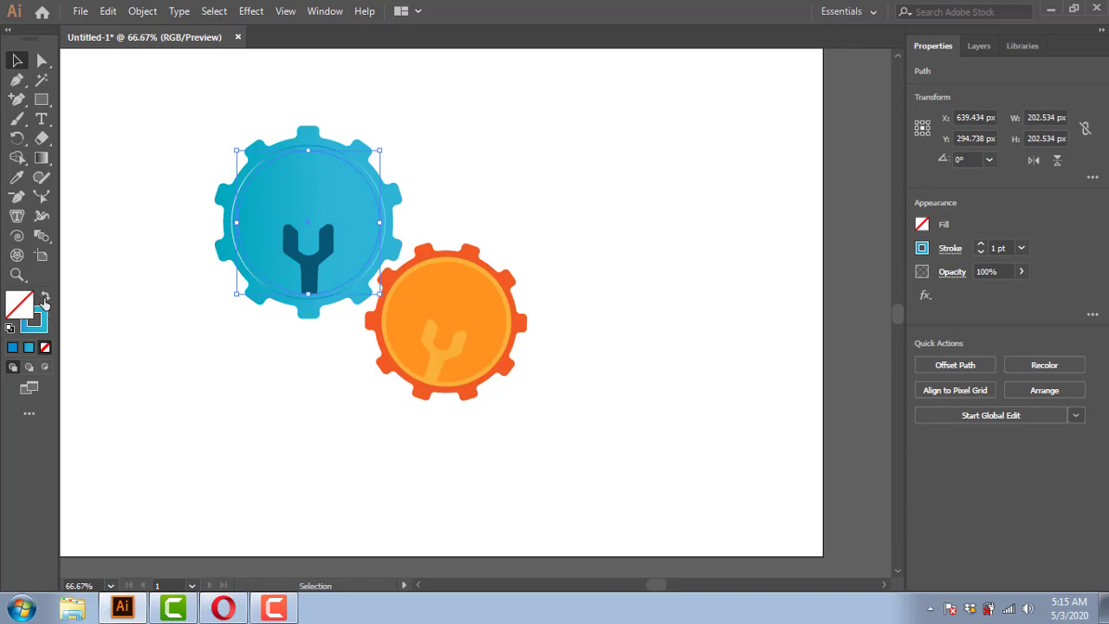
click(281, 191)
key(shift+x)
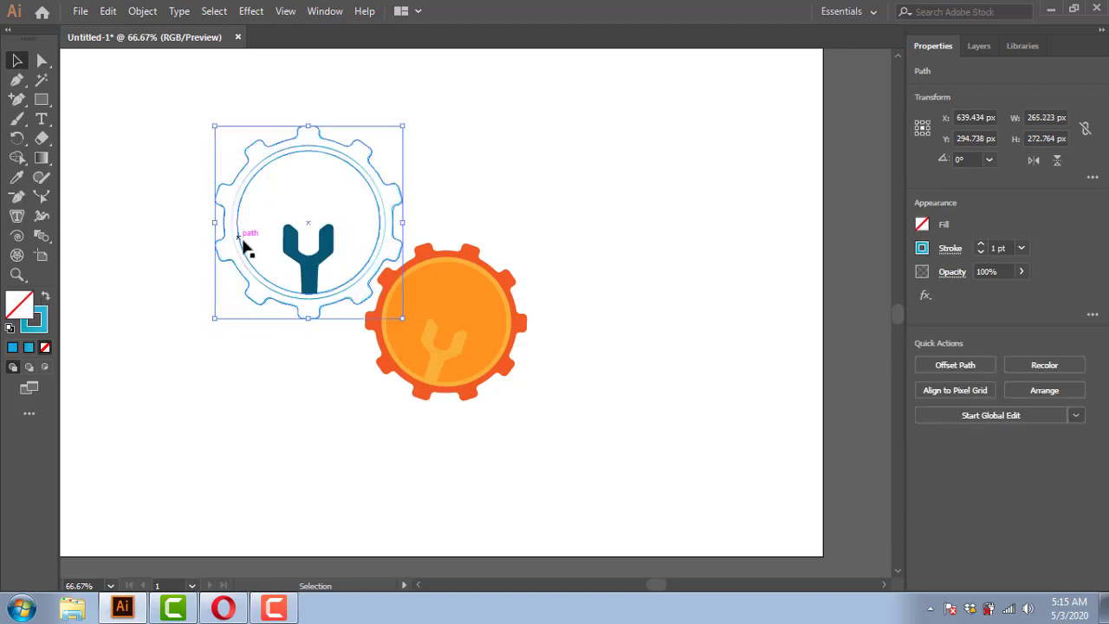
key(shift+x)
click(492, 171)
click(310, 132)
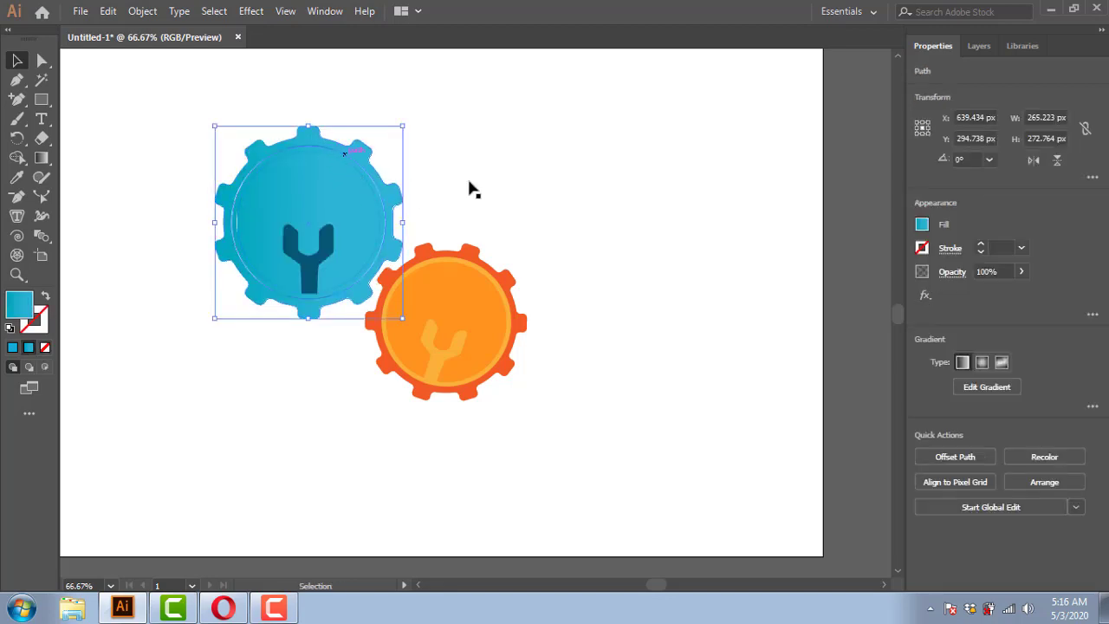
Move the whole orange gear up to the artboard's upper right and shift the blue gear body down and right off its circles
drag(425, 231, 509, 371)
drag(433, 330, 689, 175)
drag(300, 188, 455, 272)
Set the stroke of the blue gear's outer ring ellipse to 5 pt
click(236, 223)
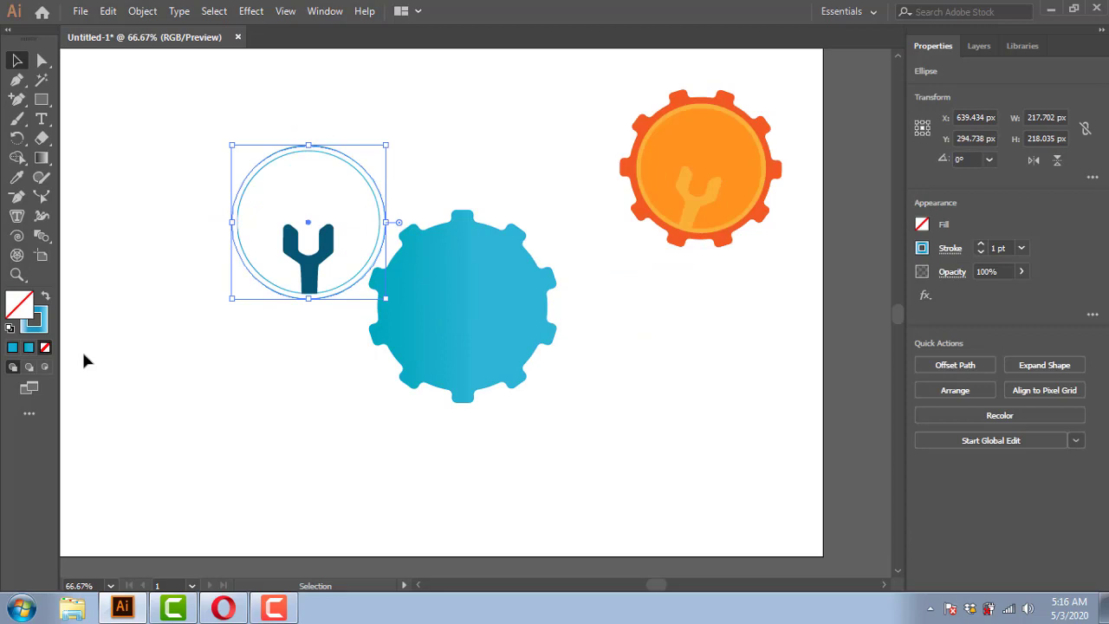
click(981, 246)
click(981, 245)
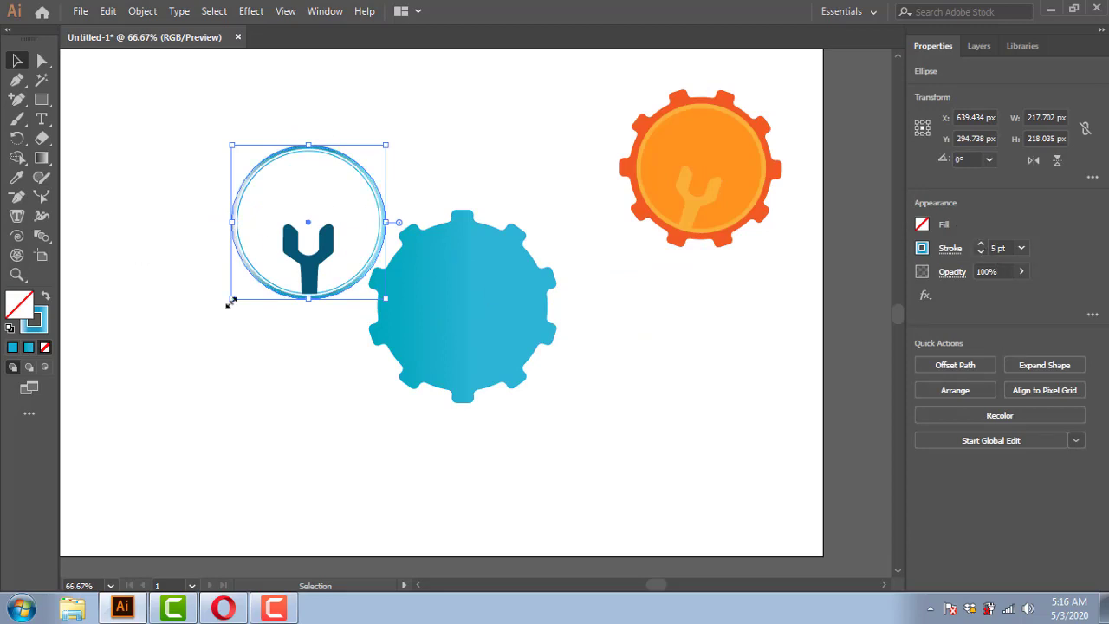
Shift the blue gear body further right and shrink the blue gear's thin inner circle slightly about its centre
drag(504, 317, 554, 328)
click(330, 286)
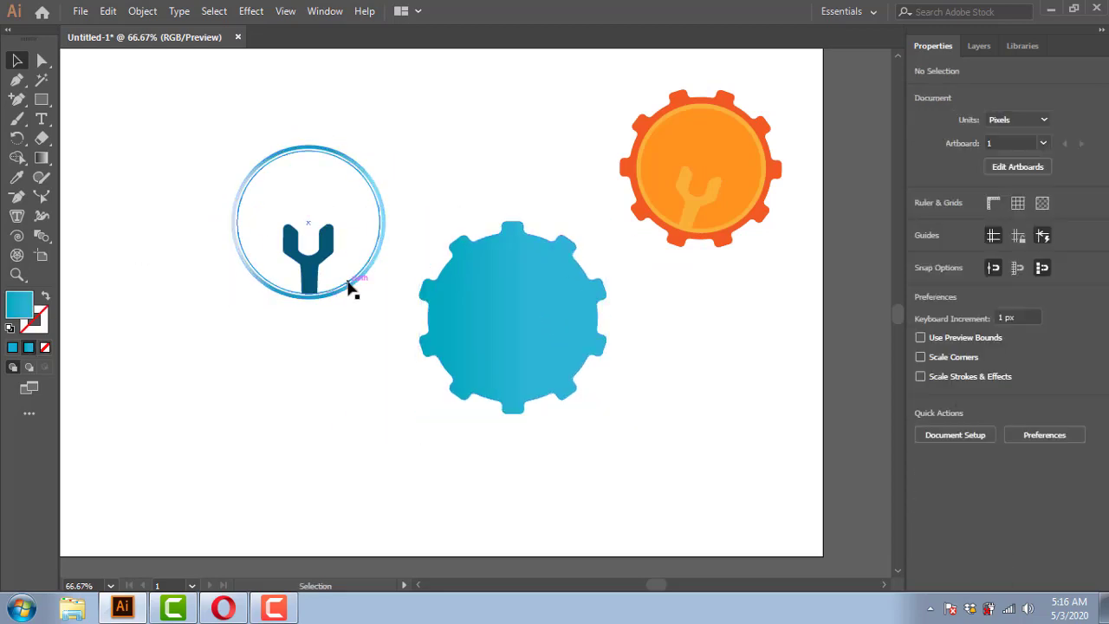
click(349, 288)
drag(237, 296, 240, 290)
click(213, 362)
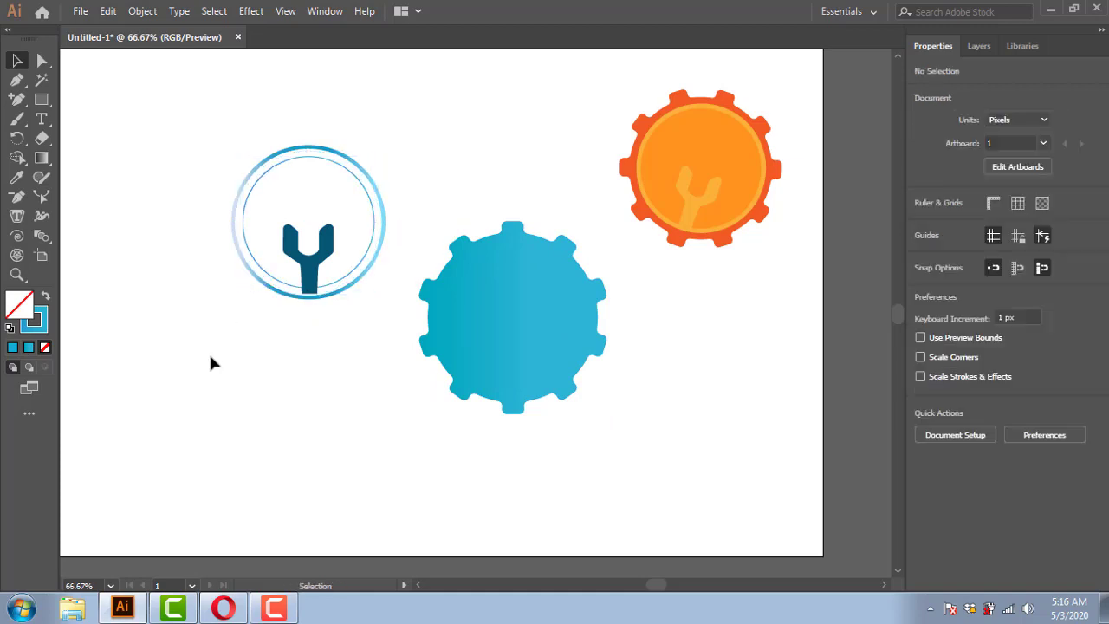
Move the blue gear body back around its rings to X 644.434 px, Y 294.738 px and swap its fill and stroke
drag(564, 356, 319, 238)
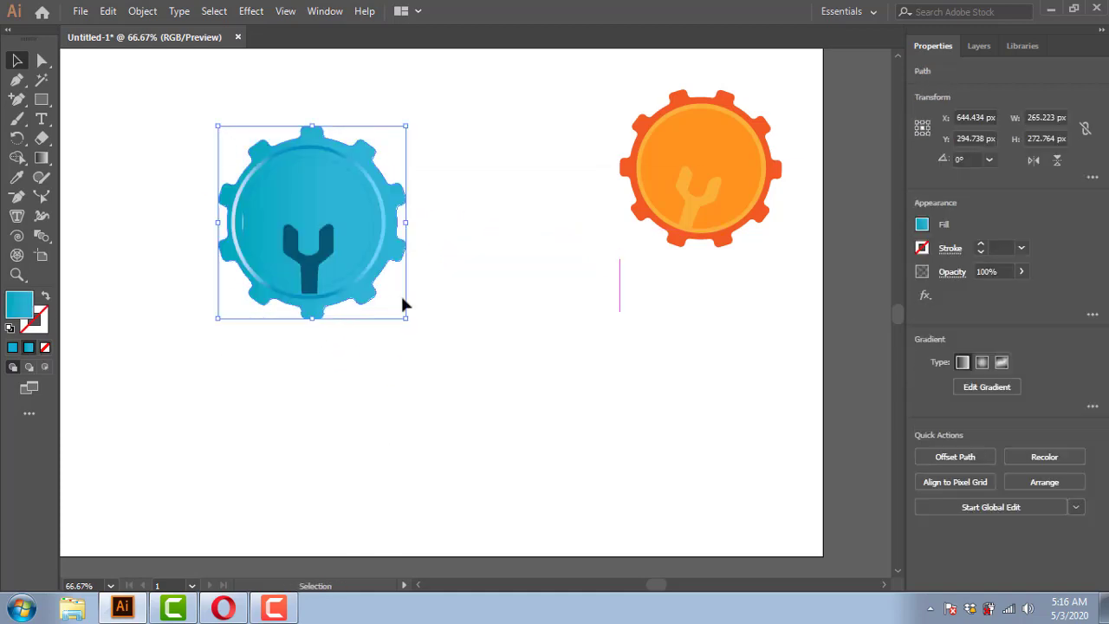
click(46, 296)
click(188, 269)
drag(188, 268, 403, 323)
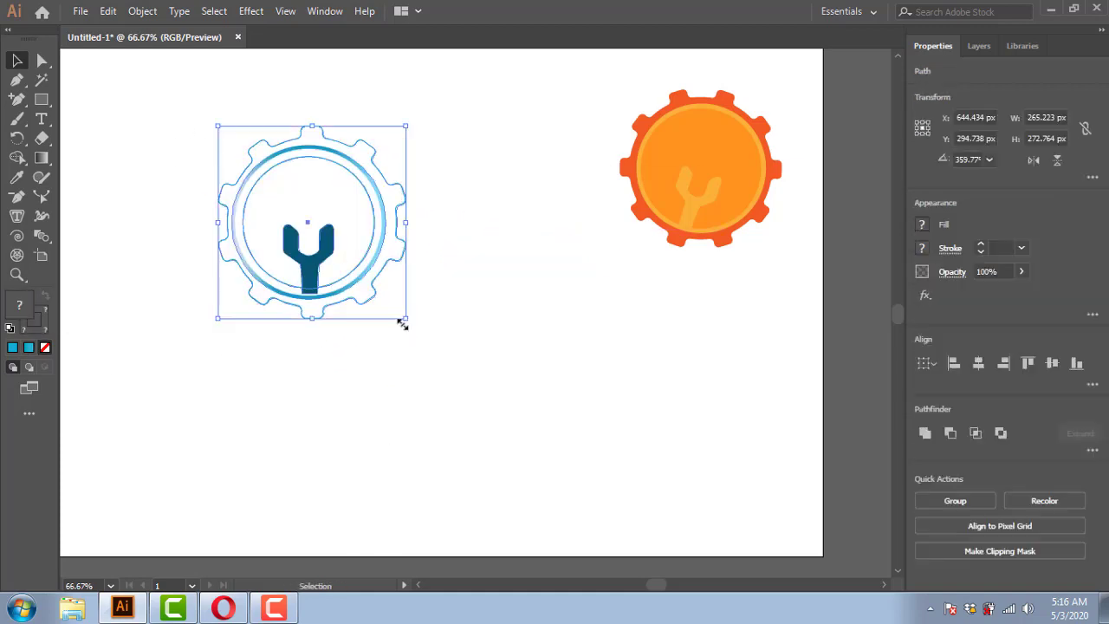
click(488, 318)
Set the stroke of the blue gear's toothed outline to 6 pt
click(404, 258)
click(980, 245)
click(981, 245)
click(981, 245)
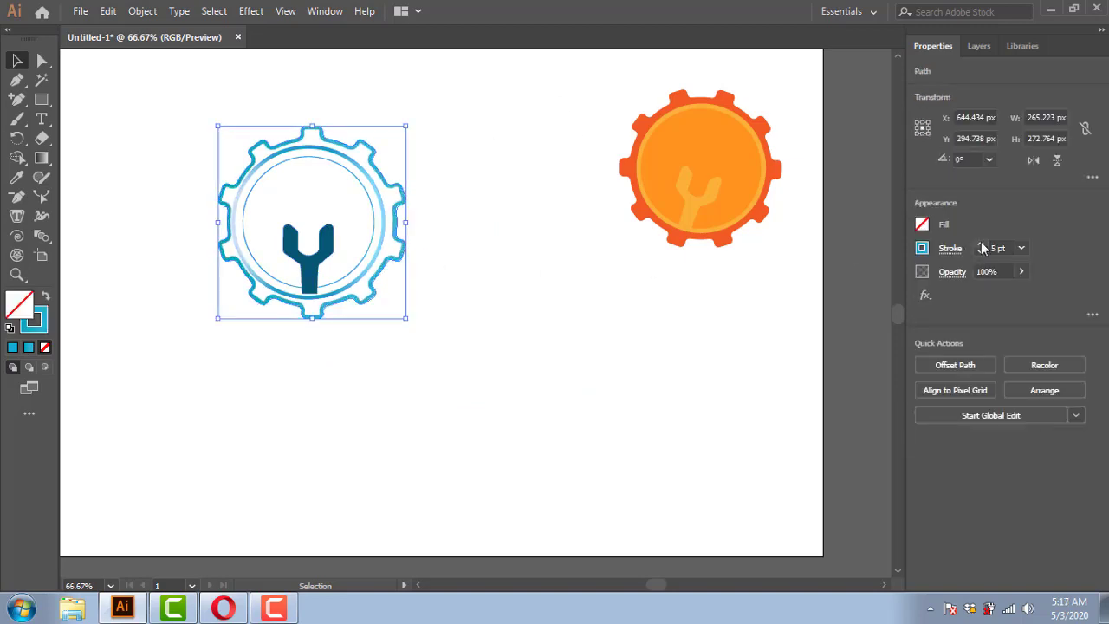
click(980, 245)
click(980, 246)
Align the blue gear's outline, ring, inner circle and wrench on their horizontal and vertical centres
drag(198, 102, 417, 331)
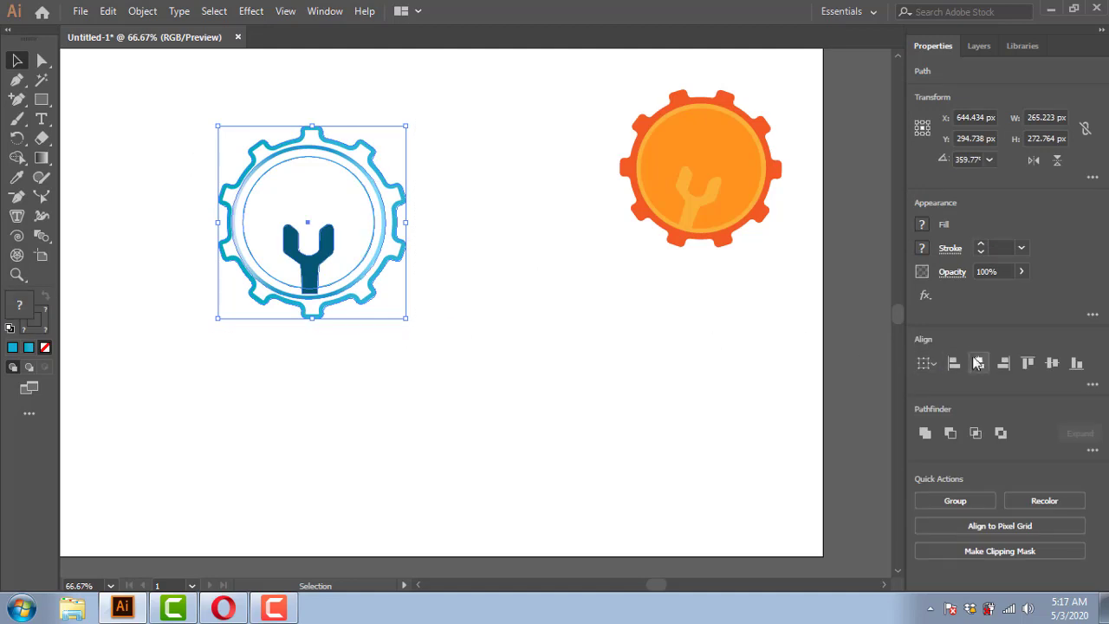
click(978, 363)
click(1051, 363)
click(408, 135)
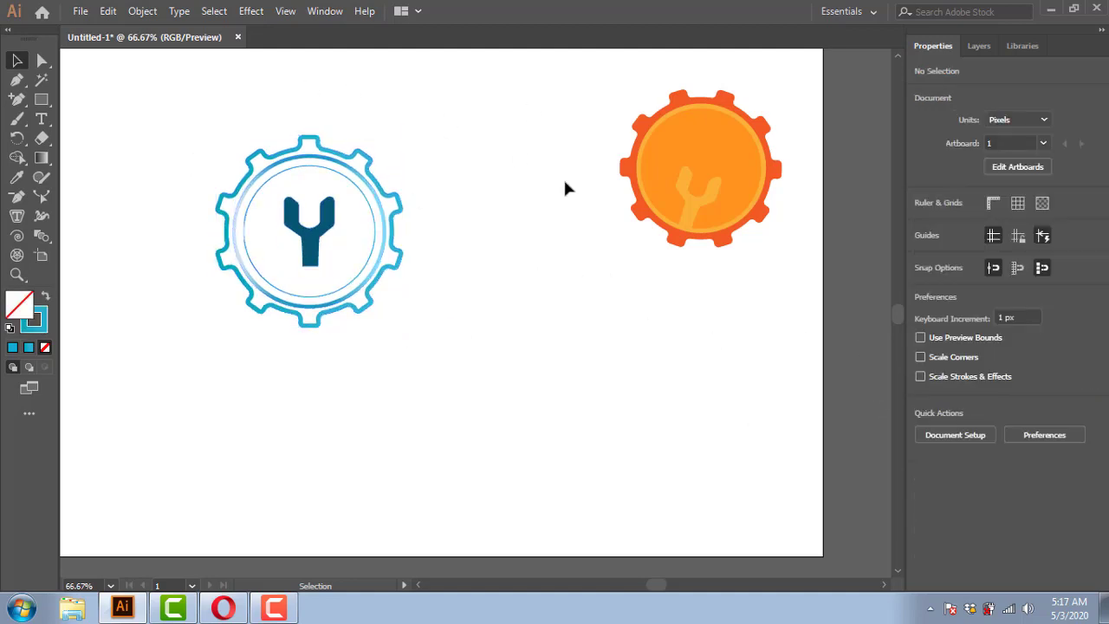
Swap fill and stroke on the orange gear's toothed body, ring ellipse and inner circle
click(638, 115)
click(45, 296)
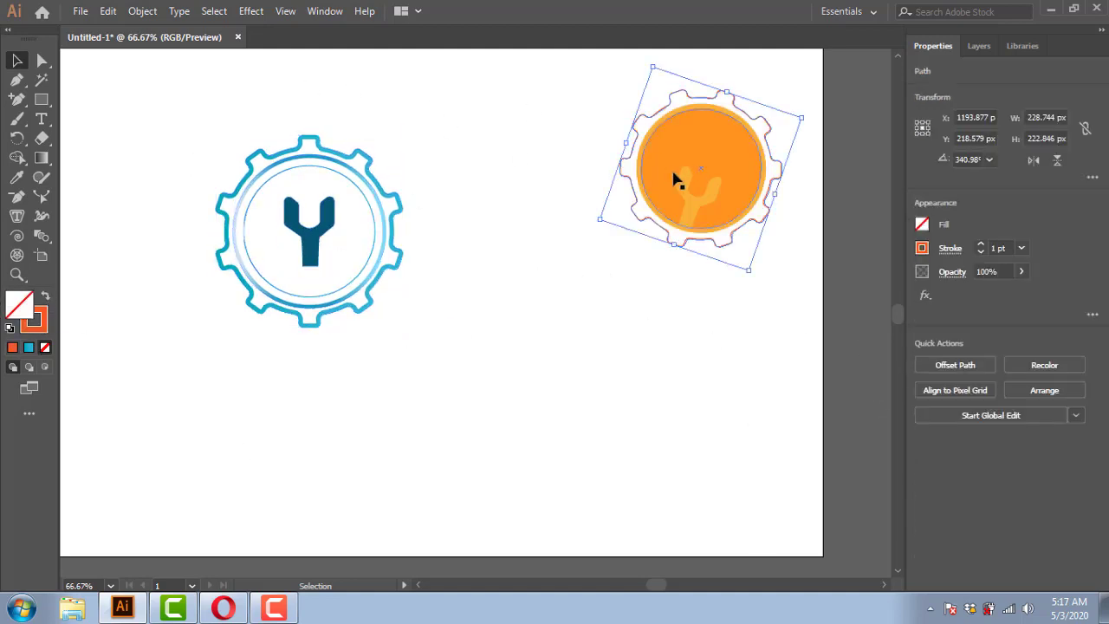
click(656, 123)
click(45, 297)
click(670, 144)
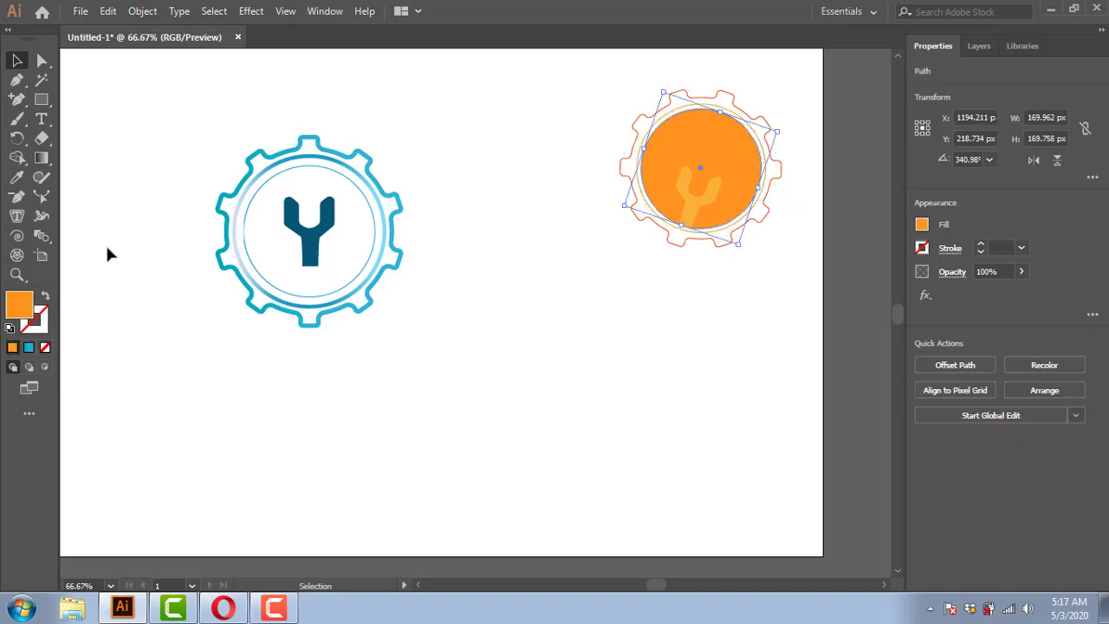
click(45, 297)
click(639, 379)
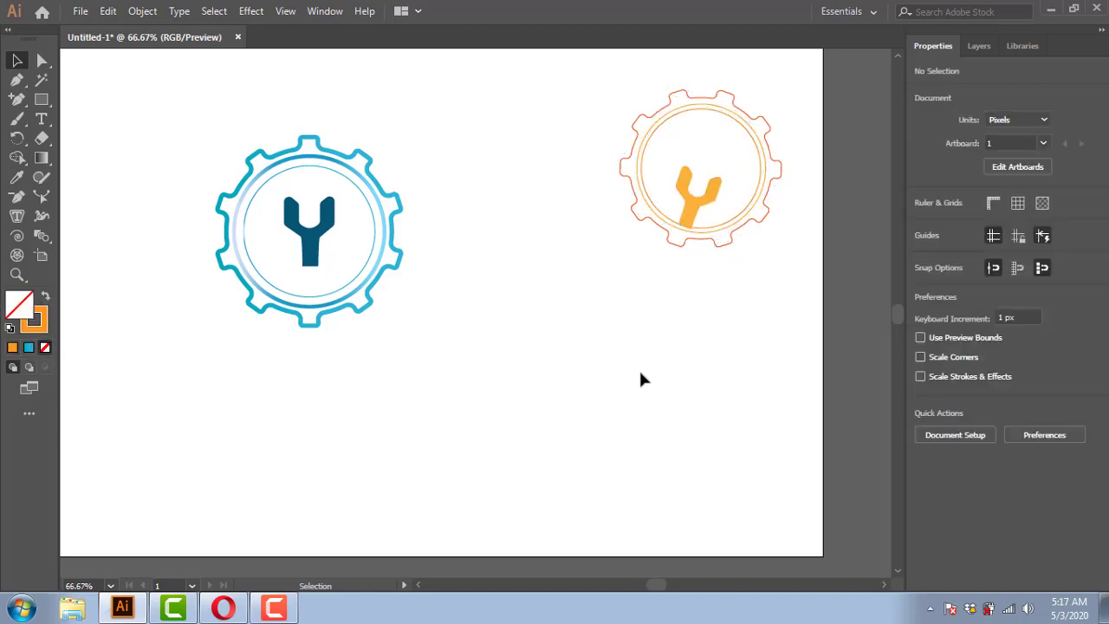
Set the stroke of the orange gear's toothed outline to 5 pt
click(702, 248)
click(982, 247)
click(981, 247)
click(982, 247)
click(981, 247)
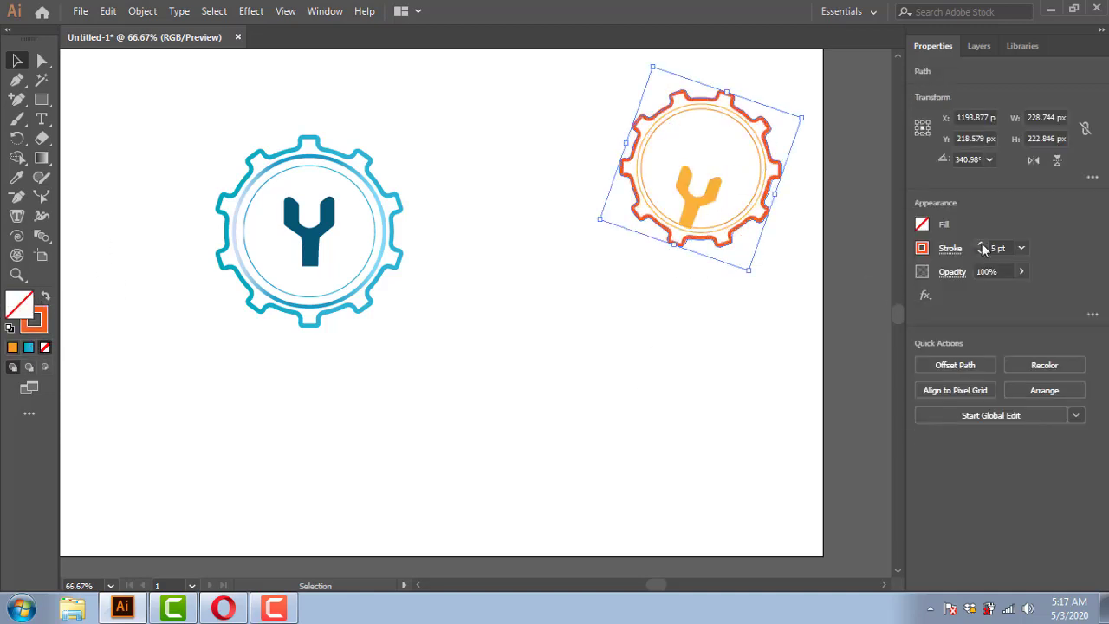
Shrink the orange gear's inner circle slightly about its centre and move the orange wrench up towards the middle of the gear
click(721, 228)
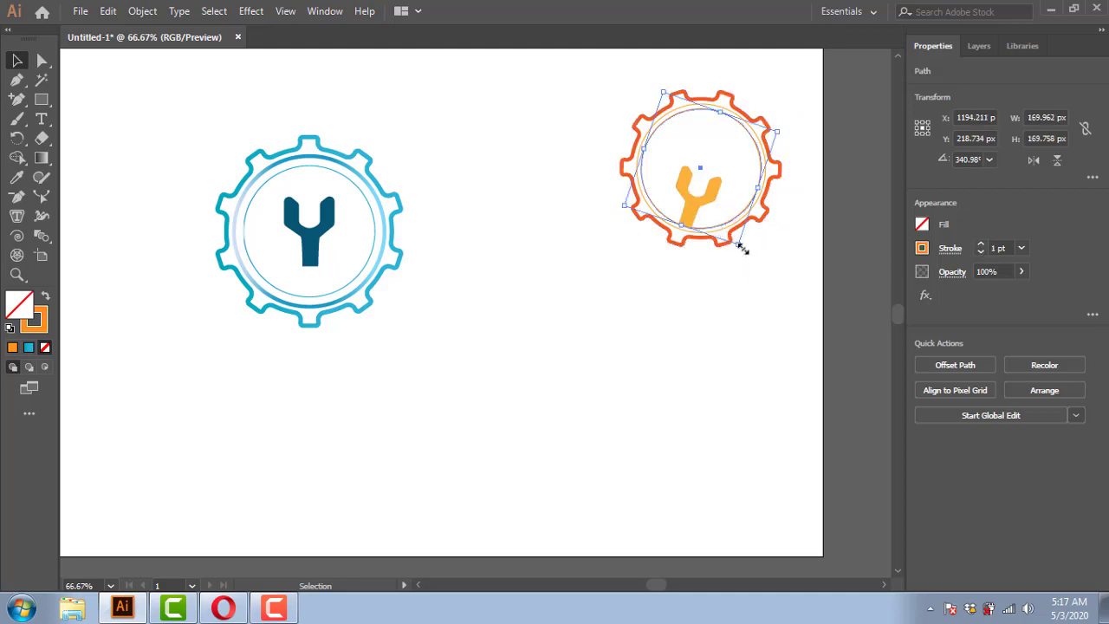
drag(741, 246, 737, 239)
click(675, 311)
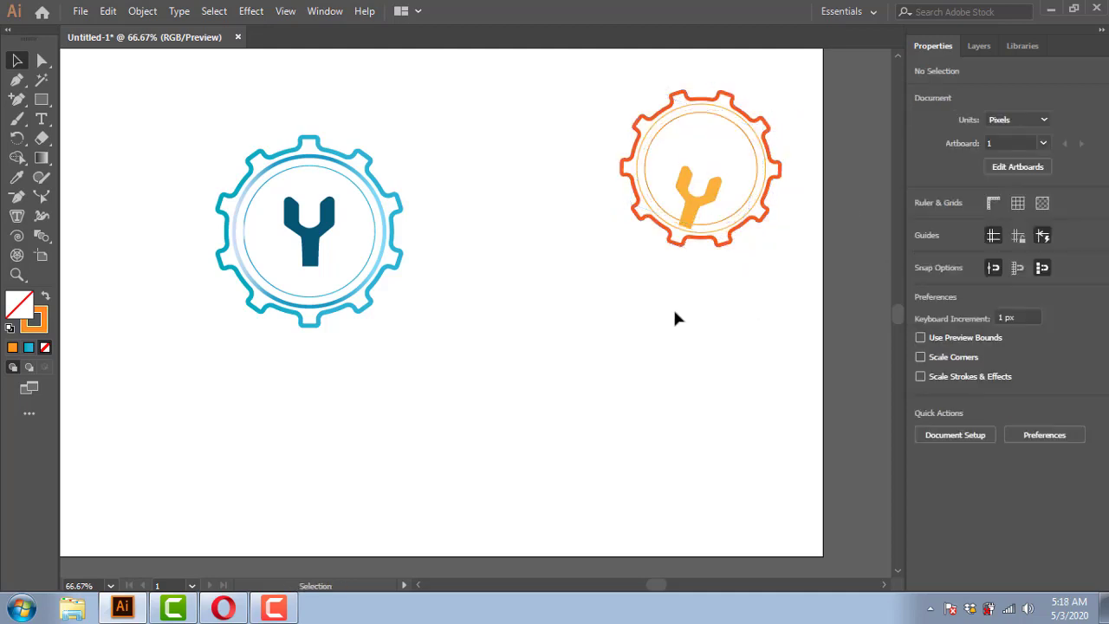
drag(698, 208, 693, 192)
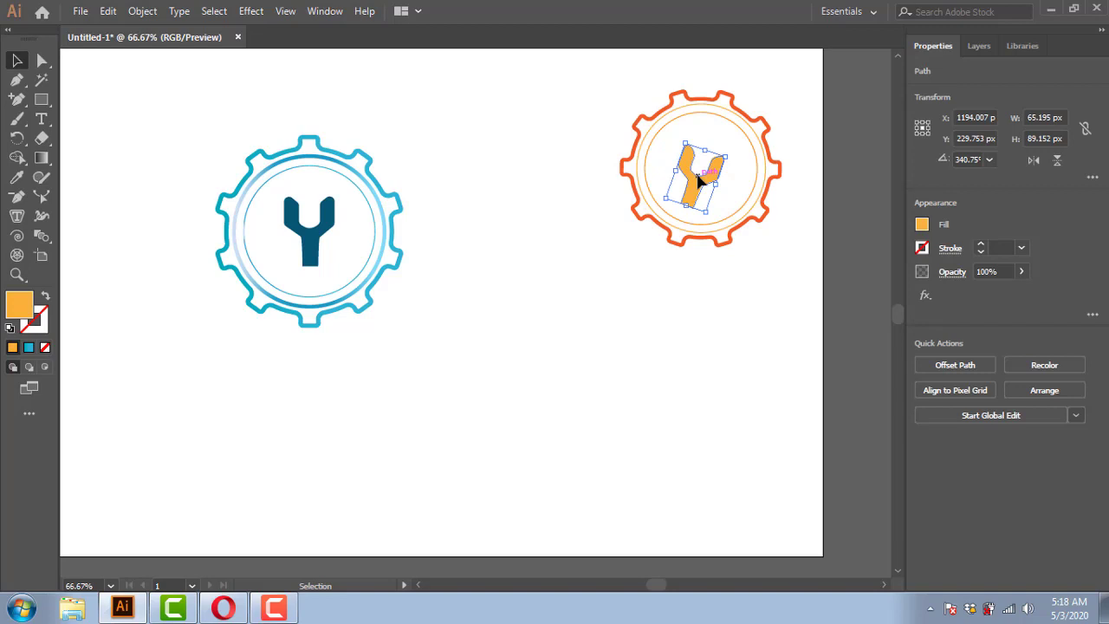
Set the stroke of the orange gear's ring ellipse to 5 pt
click(665, 121)
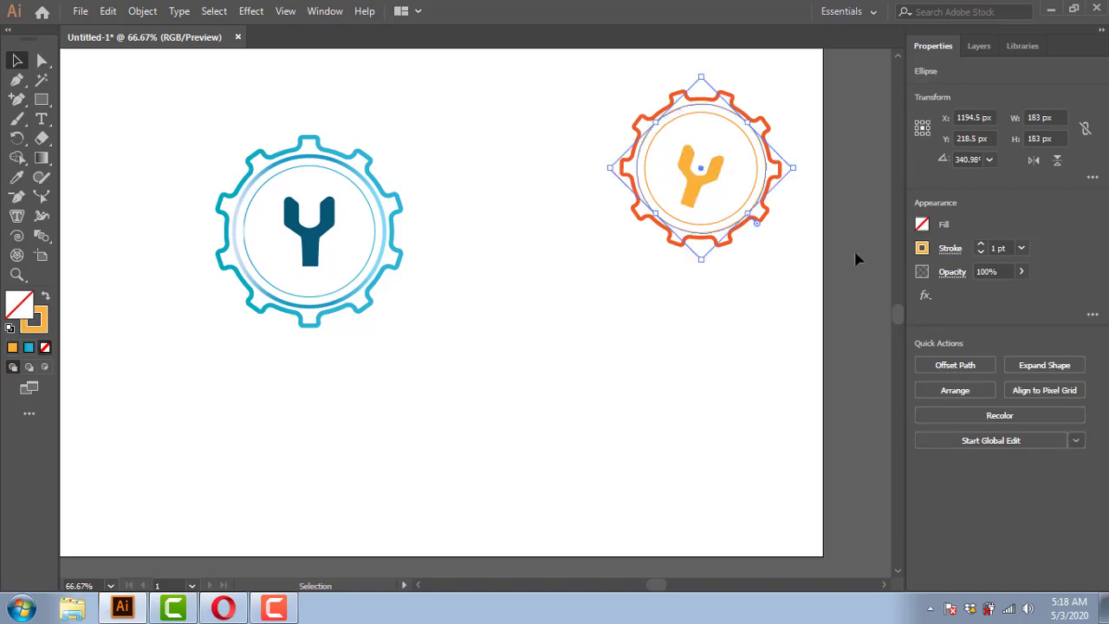
triple_click(981, 247)
click(699, 330)
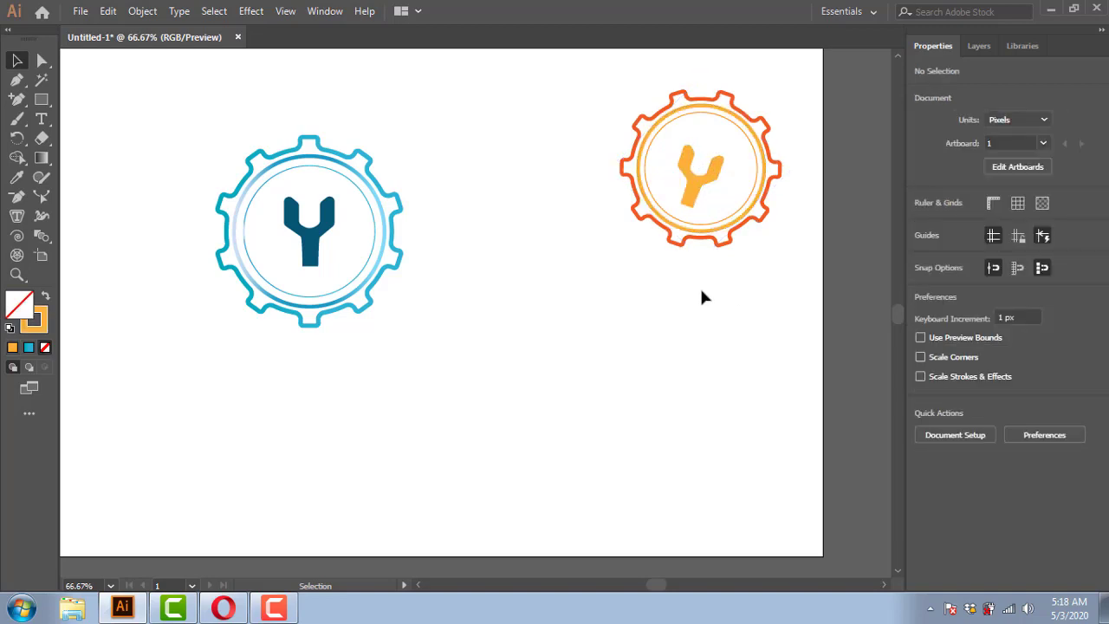
Enlarge the blue gear's toothed outline about its centre to roughly 278.7 by 286.6 px
click(366, 309)
drag(404, 321, 408, 335)
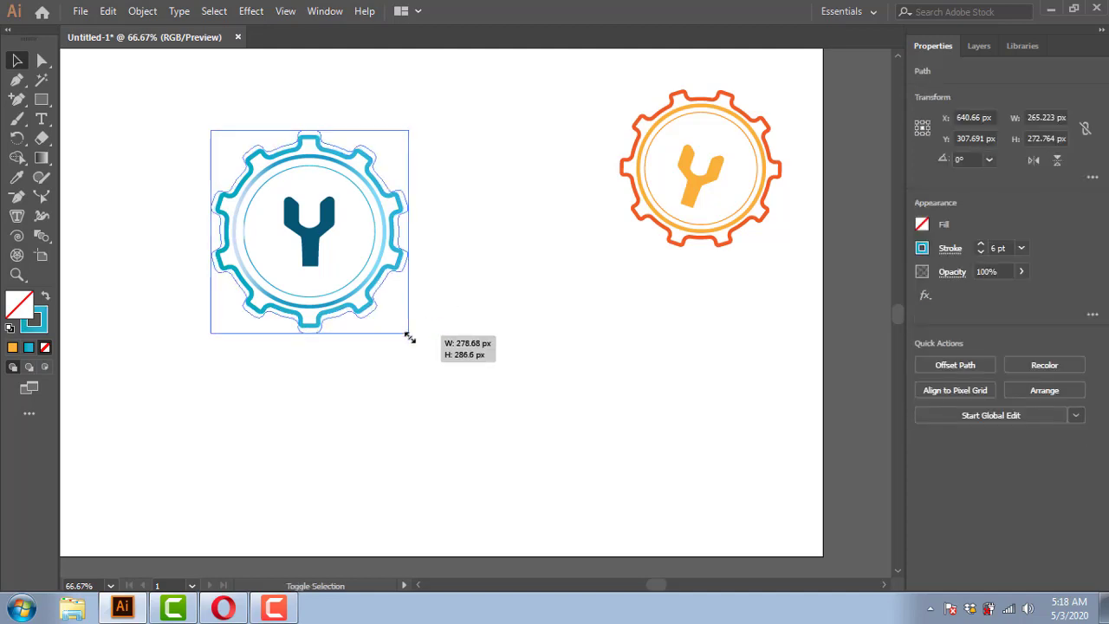
click(542, 269)
Enlarge the orange gear's toothed outline slightly about its centre
click(703, 247)
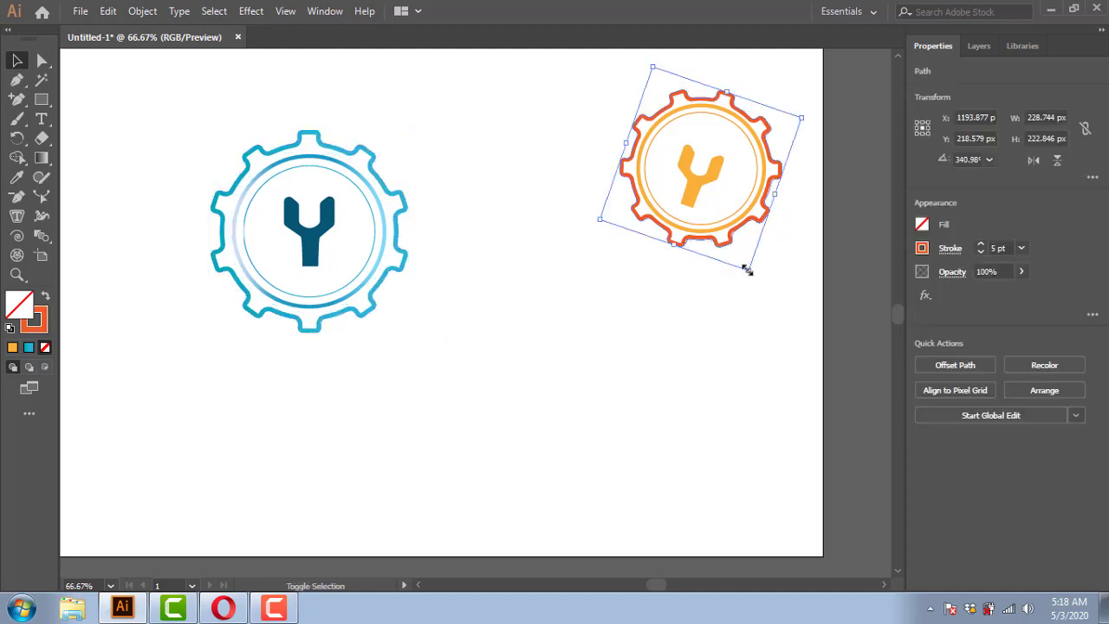
drag(745, 264, 752, 279)
click(752, 279)
Delete the tilted orange wrench and place a copy of the blue gear's wrench in the middle of the orange gear
click(687, 195)
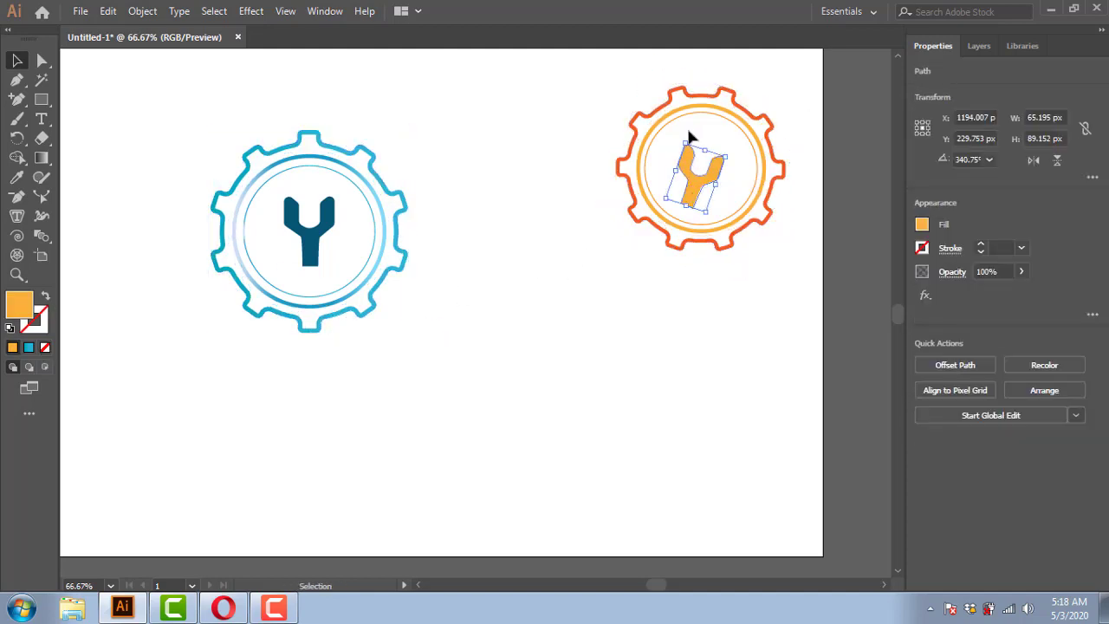
key(Delete)
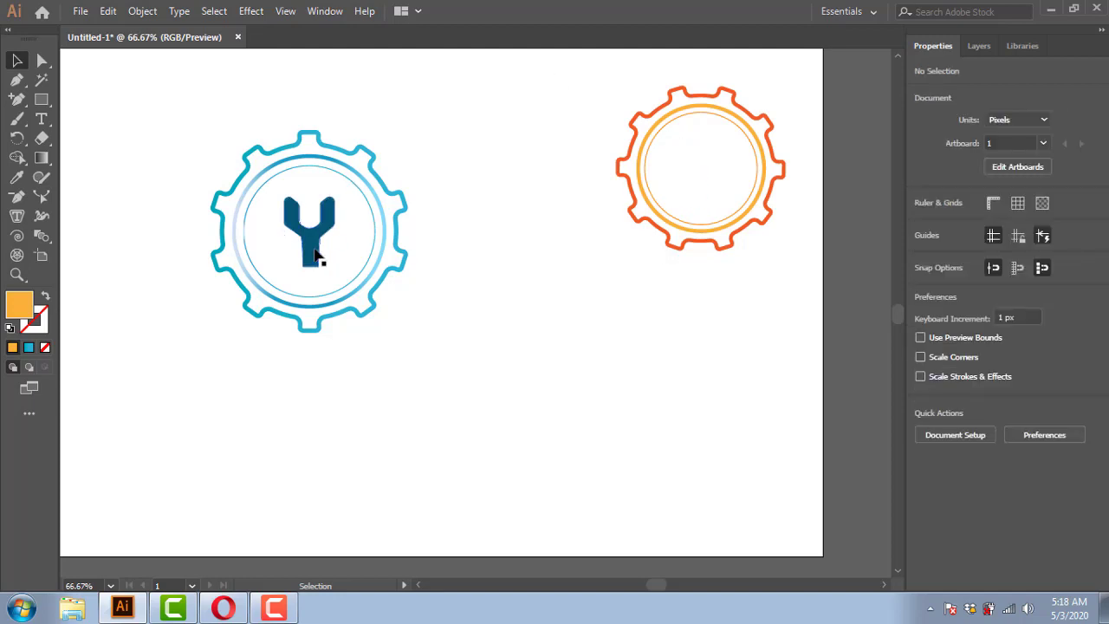
drag(315, 254, 706, 199)
key(ctrl+z)
drag(312, 247, 720, 197)
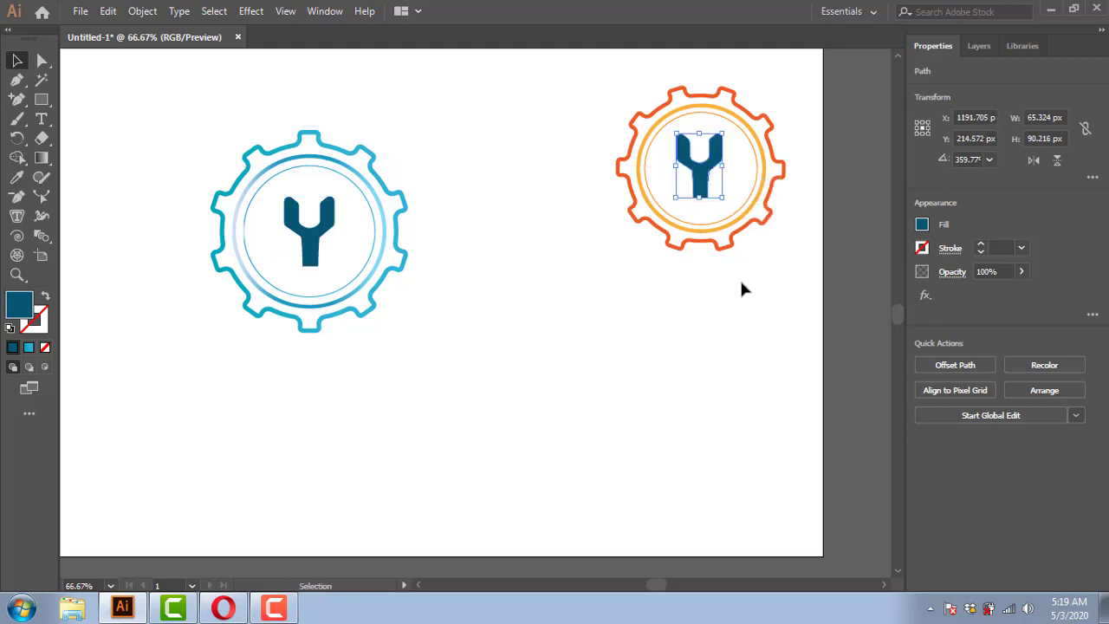
click(739, 281)
Sample the light orange ring's colour onto the copied wrench with the Eyedropper and swap its stroke and fill
click(699, 183)
click(17, 177)
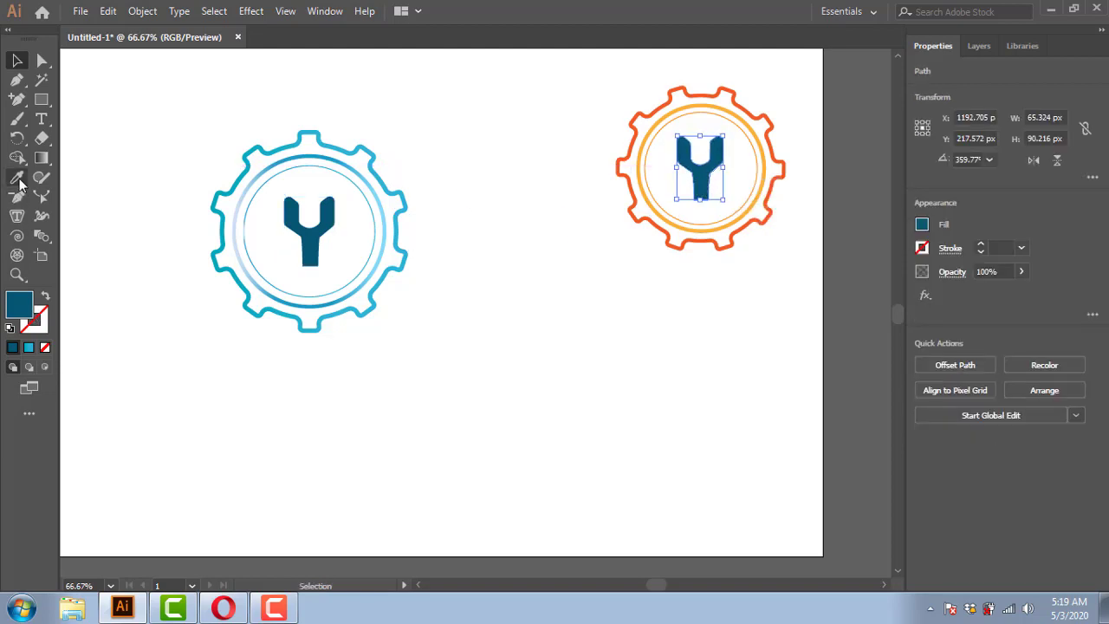
click(763, 116)
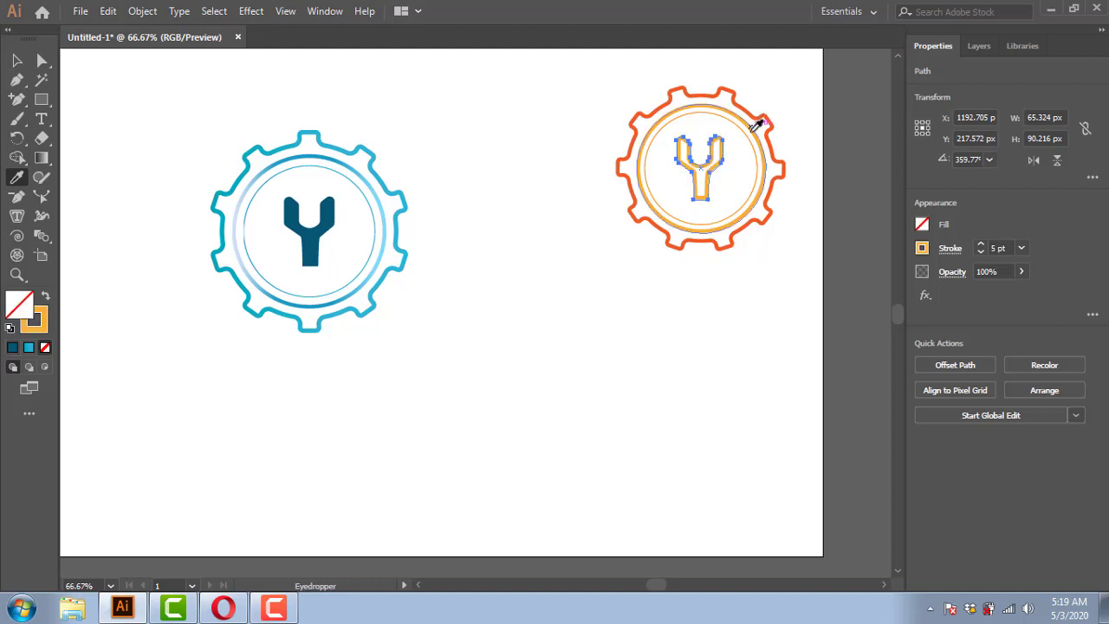
key(v)
click(46, 296)
click(633, 295)
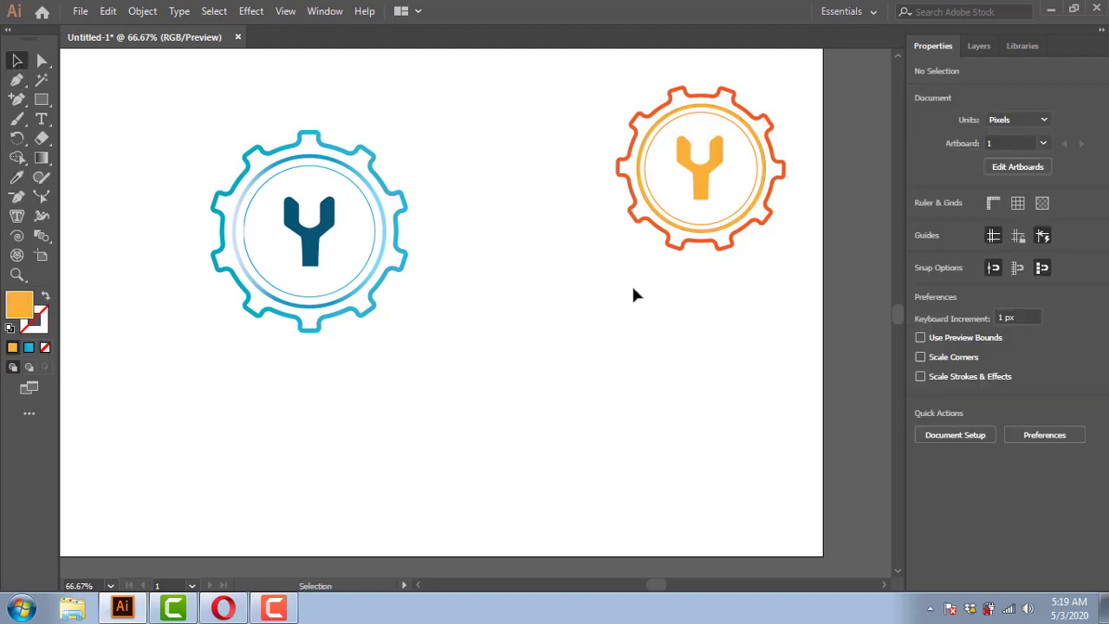
Group all parts of the orange gear and move the group beside the blue gear to X 891.824 px, Y 315.345 px
drag(610, 97, 750, 284)
click(633, 362)
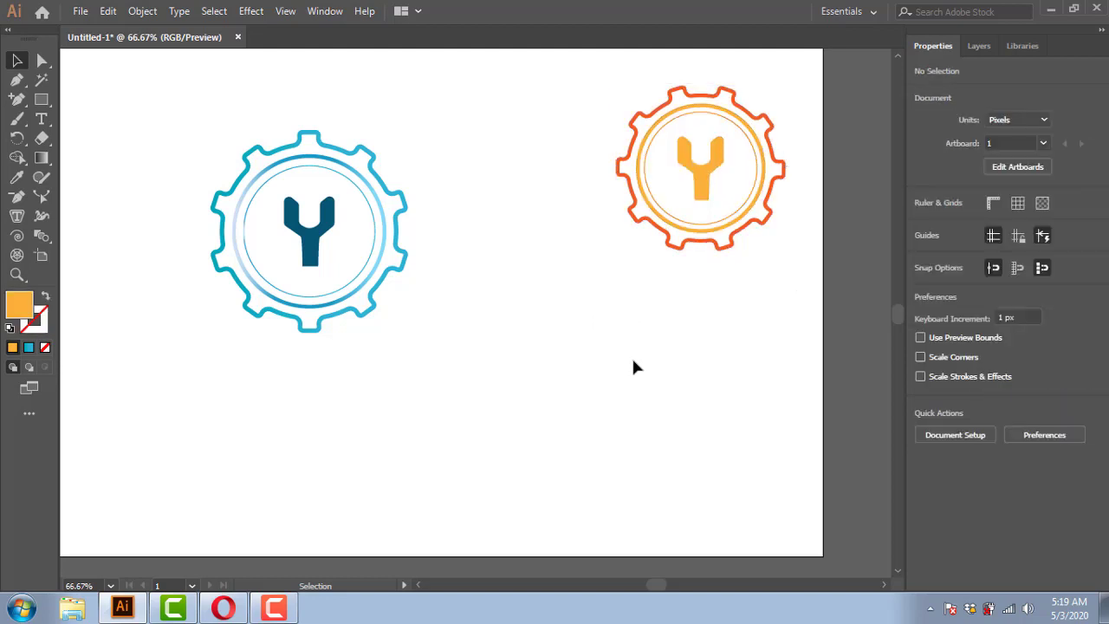
drag(666, 98, 778, 280)
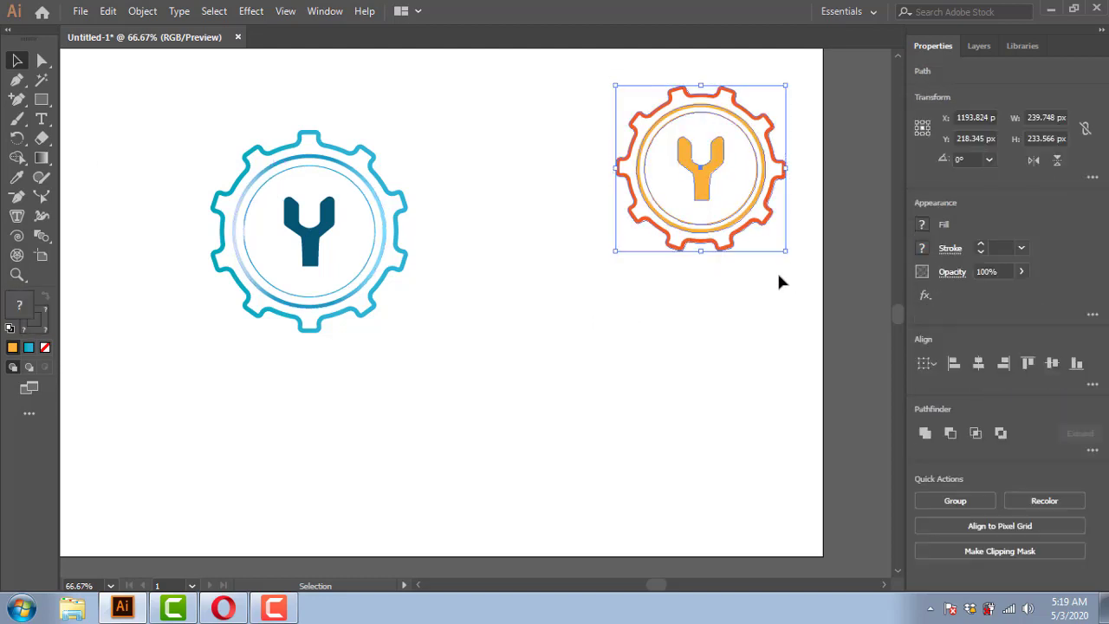
key(ctrl+g)
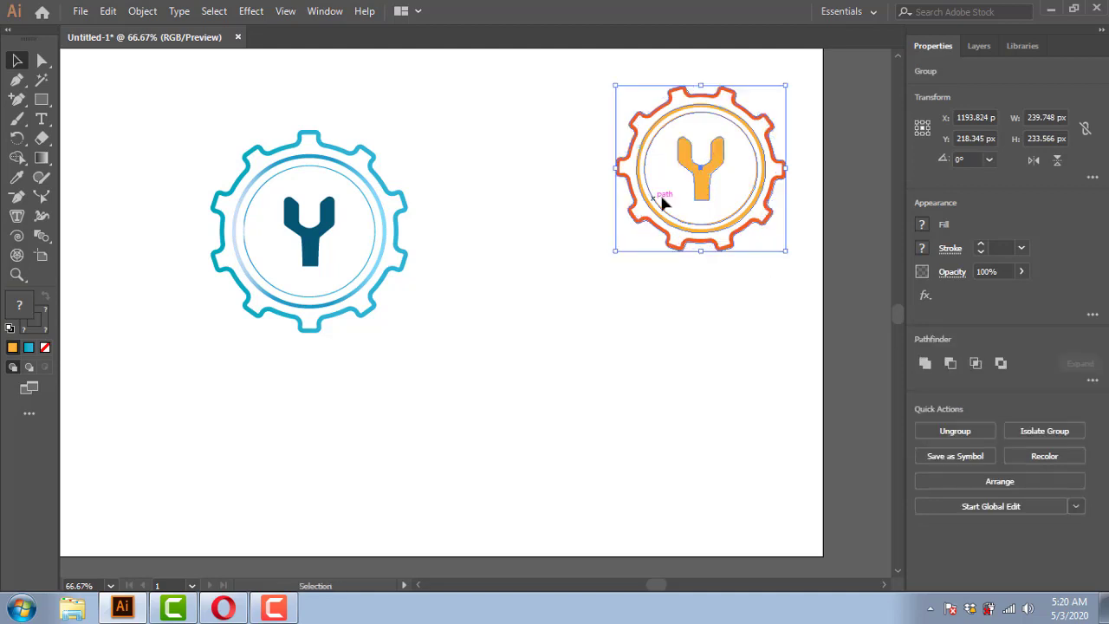
drag(662, 208, 491, 263)
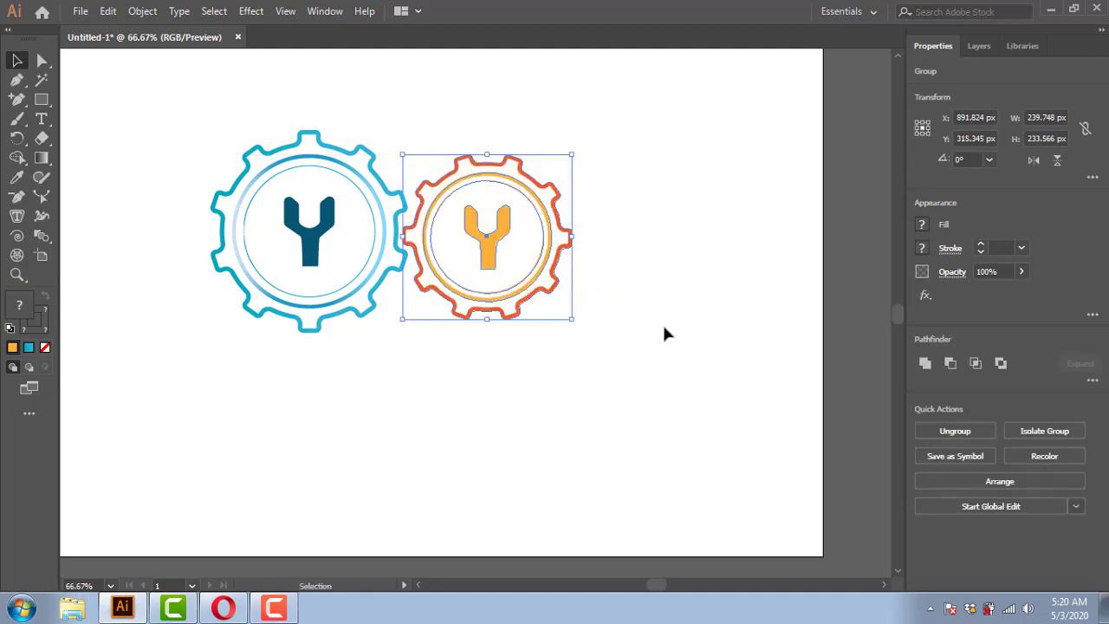
click(664, 333)
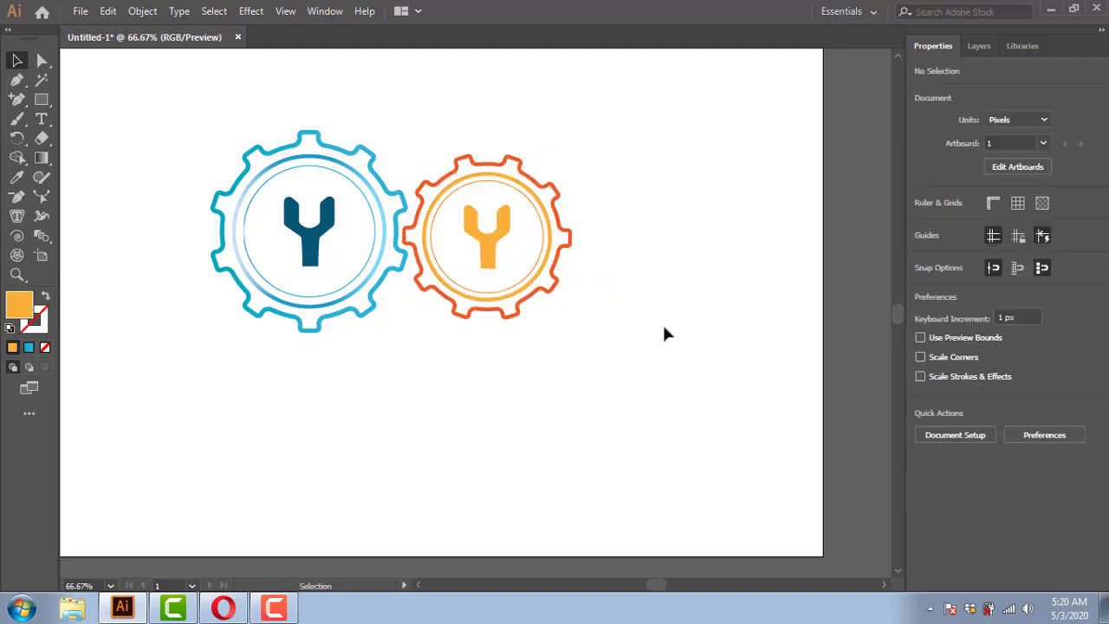
Swap the fill and stroke of the blue gear's toothed outline to fill it with the blue gradient
key(Tab)
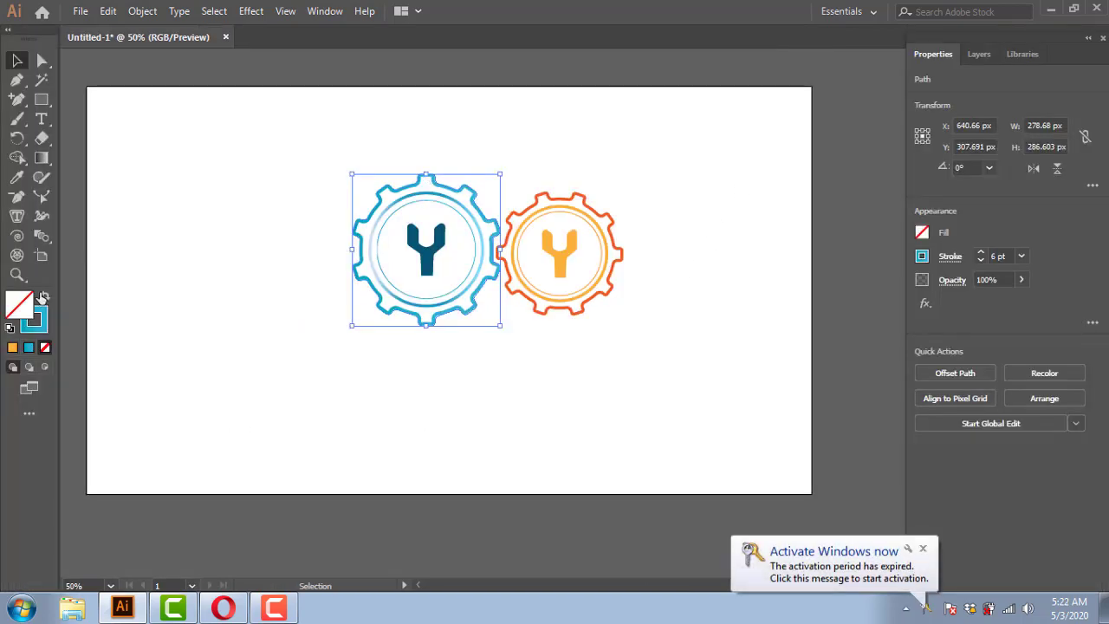
click(45, 297)
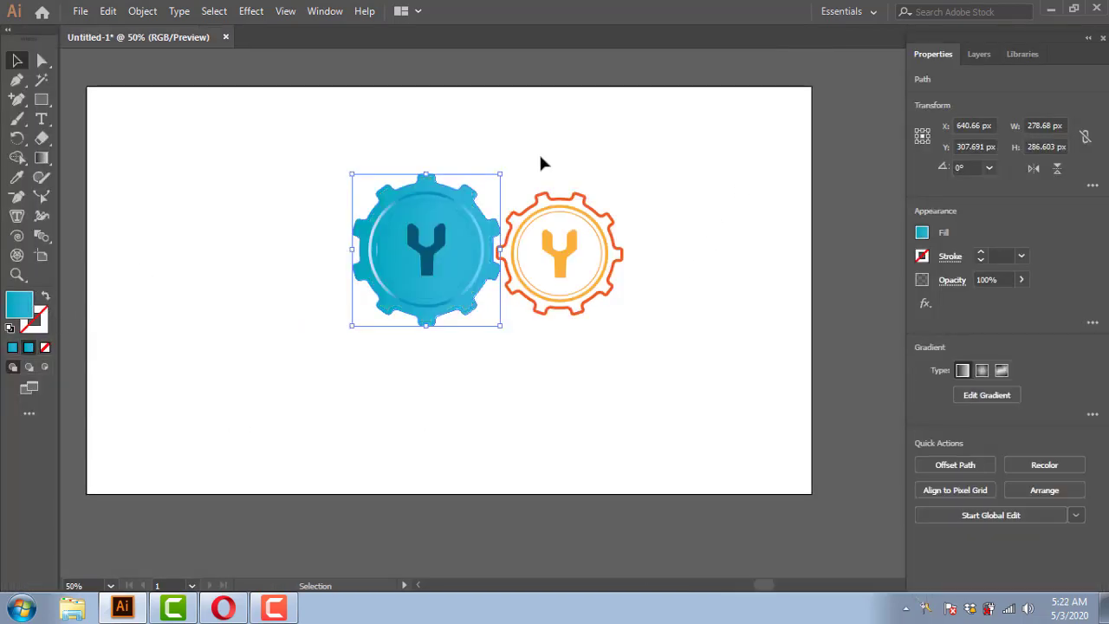
Fill the blue gear's wide inner circle with near-white, keeping its blue gradient stroke
click(390, 210)
double_click(20, 310)
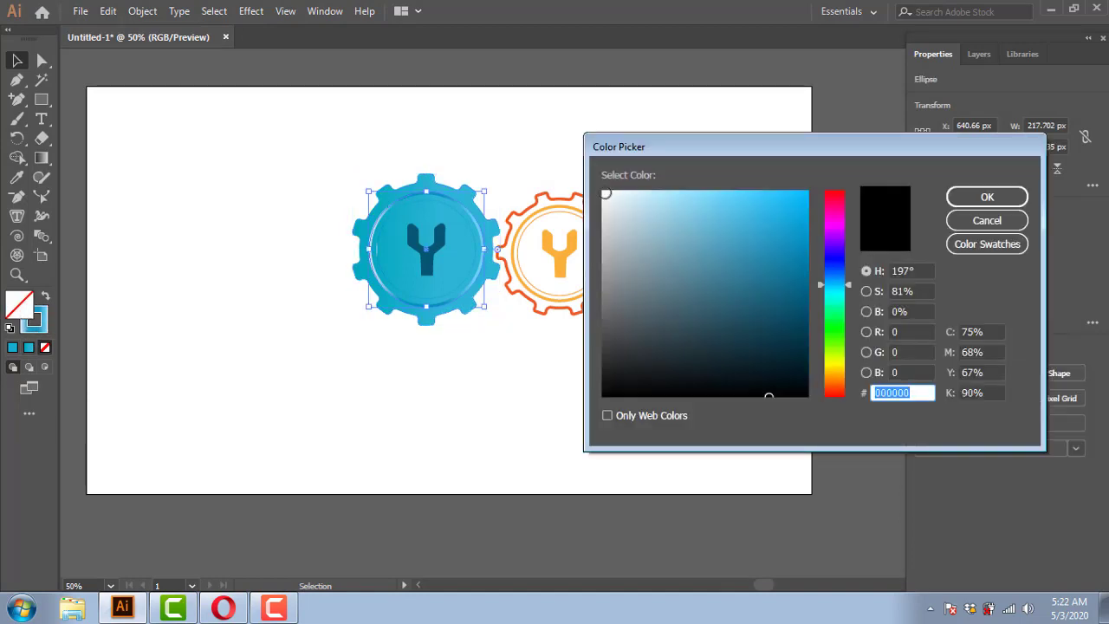
text(ffffff)
key(Return)
click(497, 379)
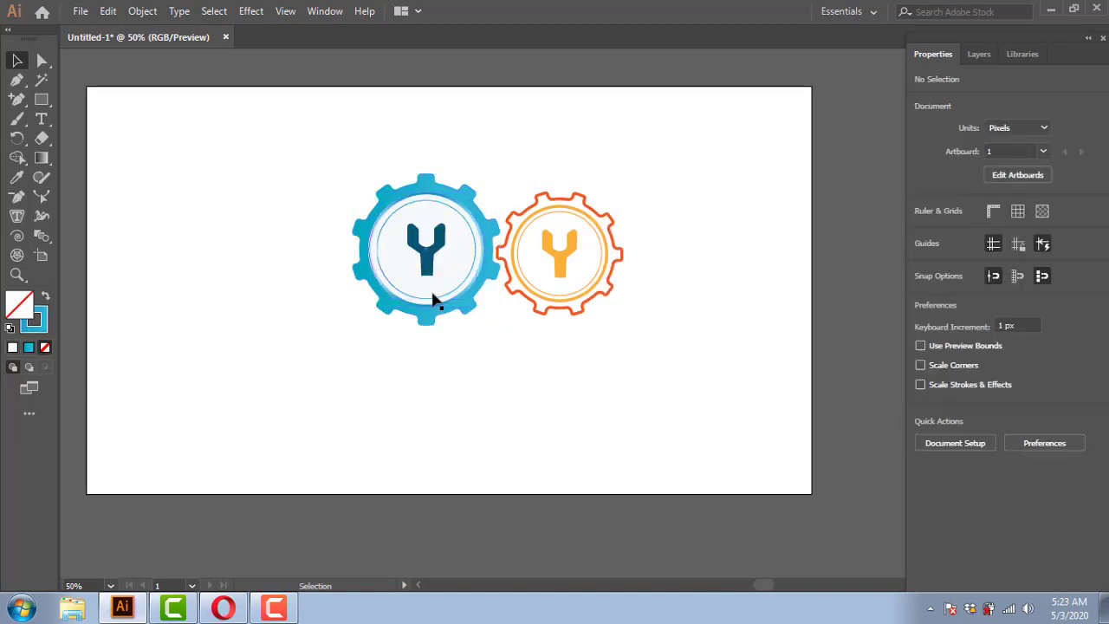
Ungroup the parts of the orange gear
click(483, 250)
click(508, 218)
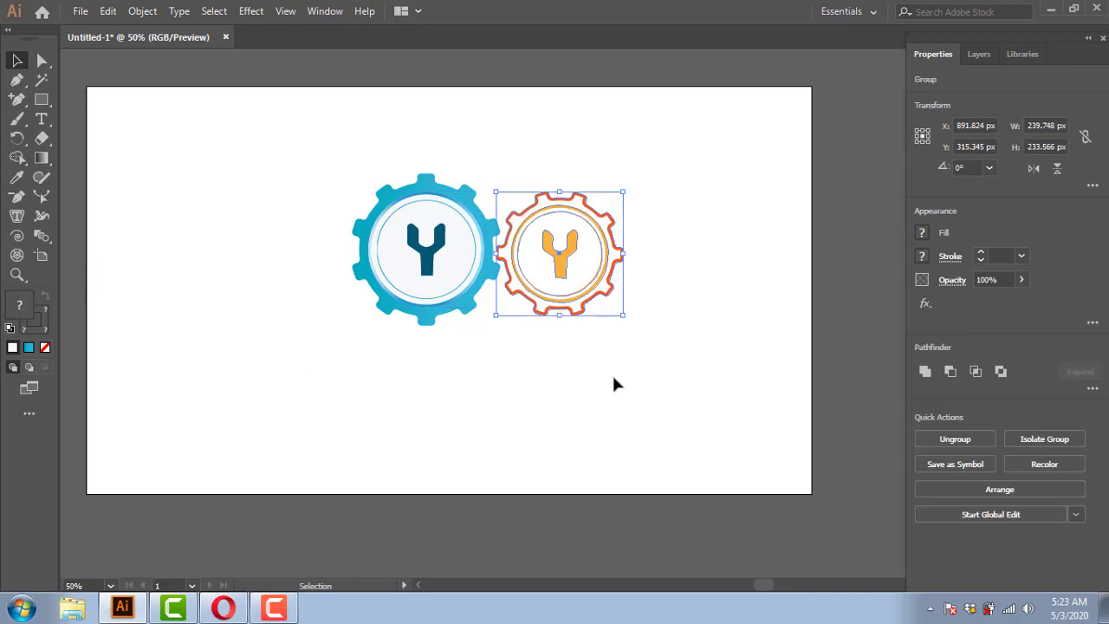
right_click(572, 231)
click(634, 371)
click(667, 339)
click(609, 230)
click(45, 296)
click(184, 333)
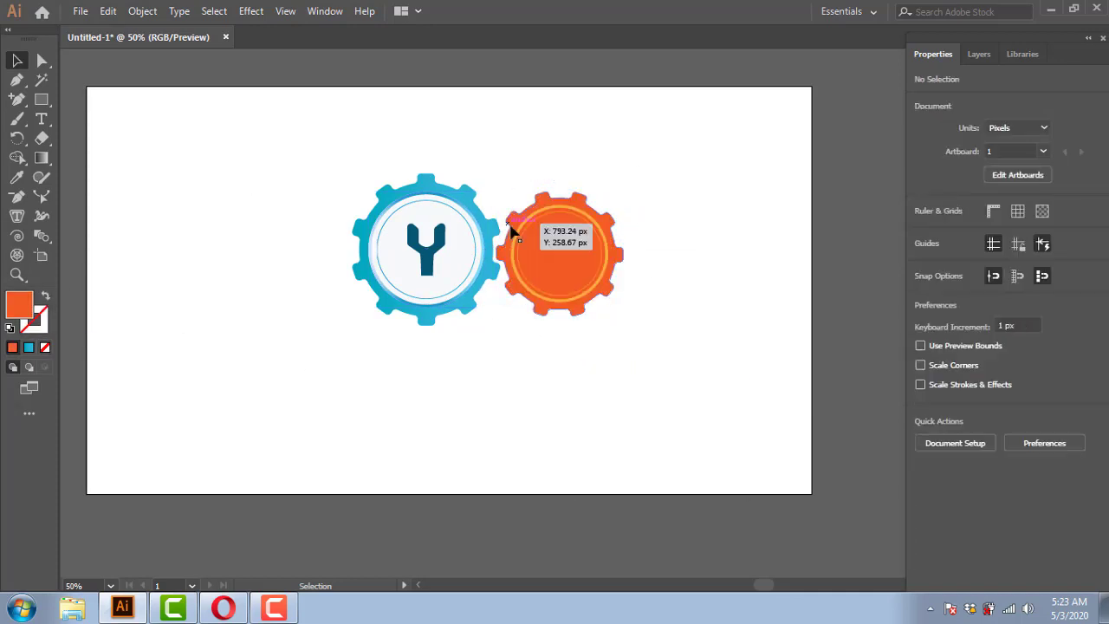
click(560, 253)
key(Delete)
key(ctrl+z)
key(ctrl+z)
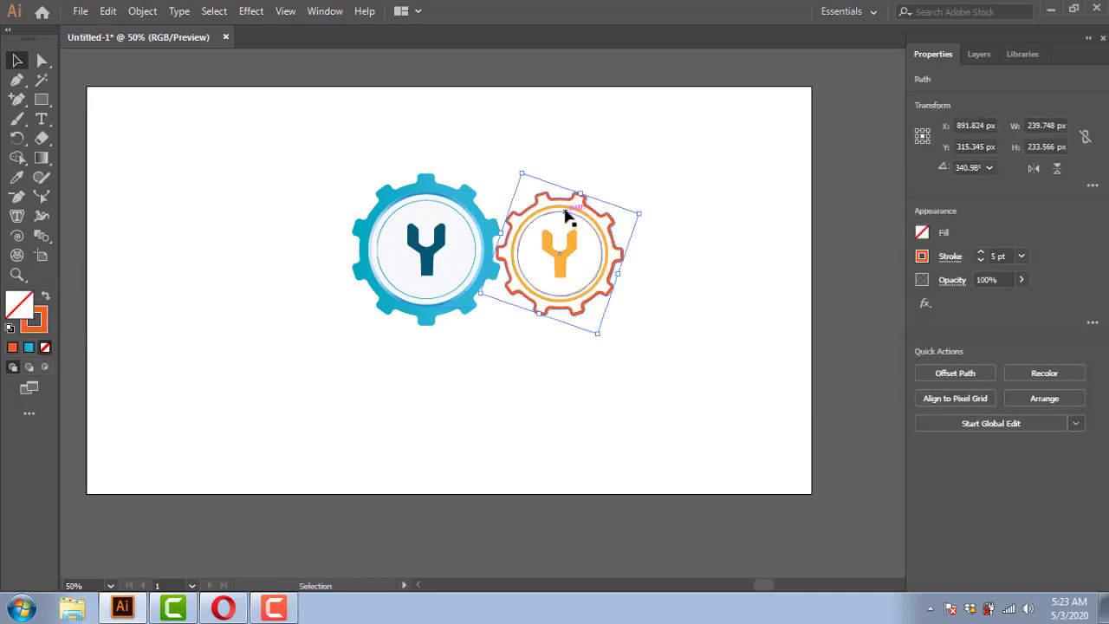
Move both rings and the wrench off the orange gear and swap its toothed outline's stroke and fill to make it solid orange
drag(562, 211, 680, 190)
drag(569, 208, 733, 262)
drag(560, 260, 605, 375)
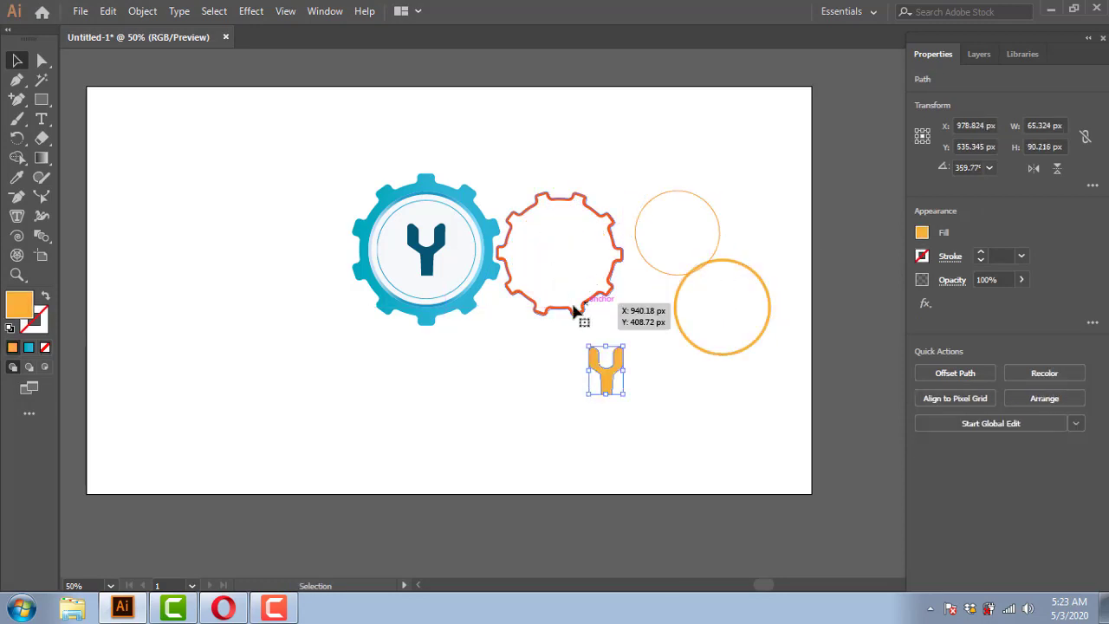
click(576, 312)
click(45, 296)
Move the thick and thin rings back onto the solid orange gear
drag(676, 310, 513, 257)
click(708, 378)
drag(678, 274, 560, 299)
drag(627, 299, 626, 299)
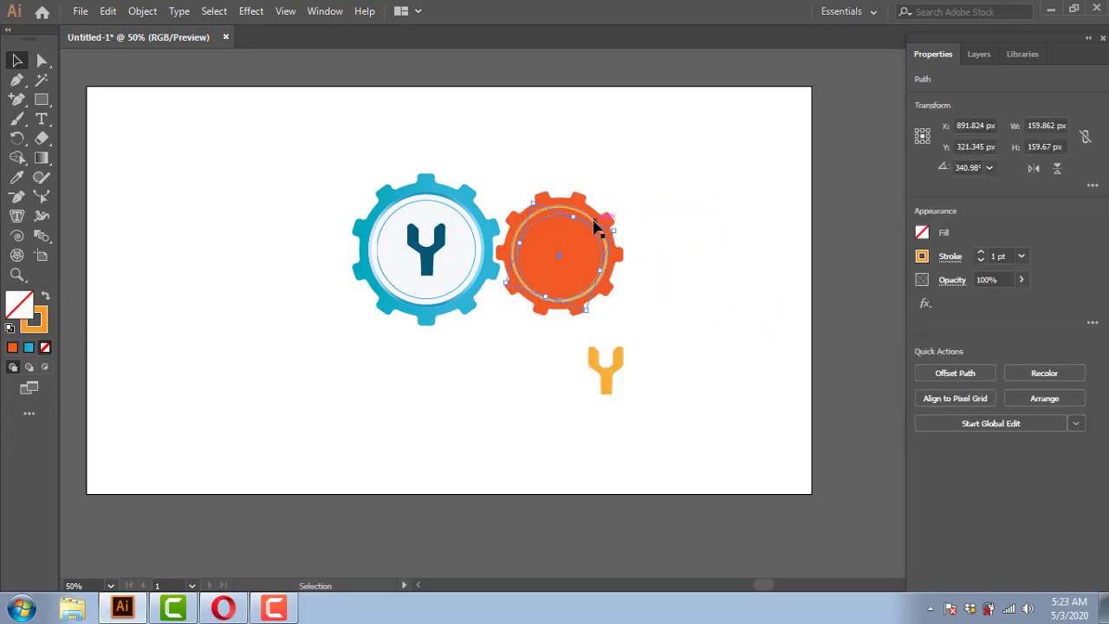
Fill the orange gear's thick ring with near-white, keeping its light orange stroke
click(594, 222)
double_click(17, 307)
click(605, 196)
click(986, 197)
click(700, 212)
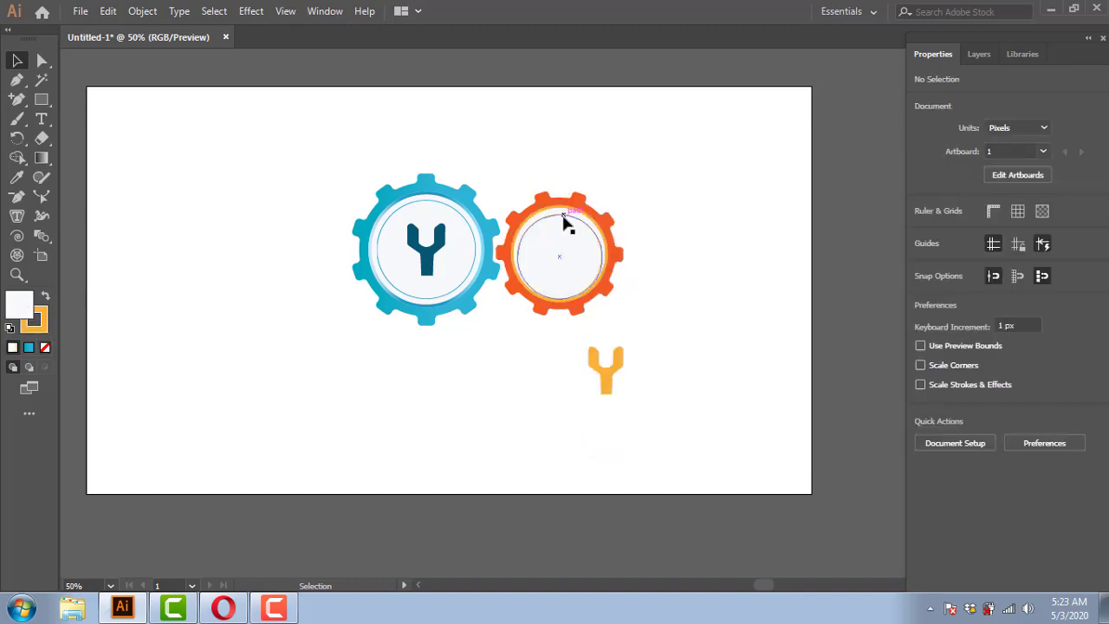
Place the orange wrench back in the middle of the orange gear
drag(603, 370, 558, 254)
drag(494, 154, 616, 323)
click(674, 213)
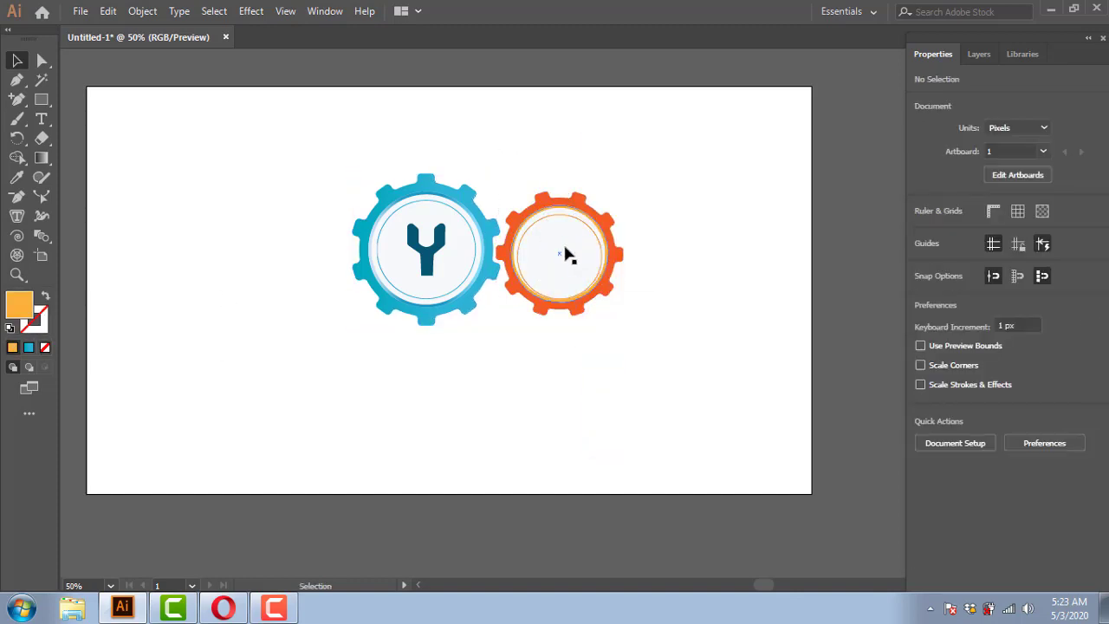
Separate the orange gear's two rings, toothed outline and wrench across the empty artboard
drag(586, 223, 691, 265)
drag(556, 204, 674, 191)
drag(561, 229, 607, 360)
drag(560, 262, 474, 406)
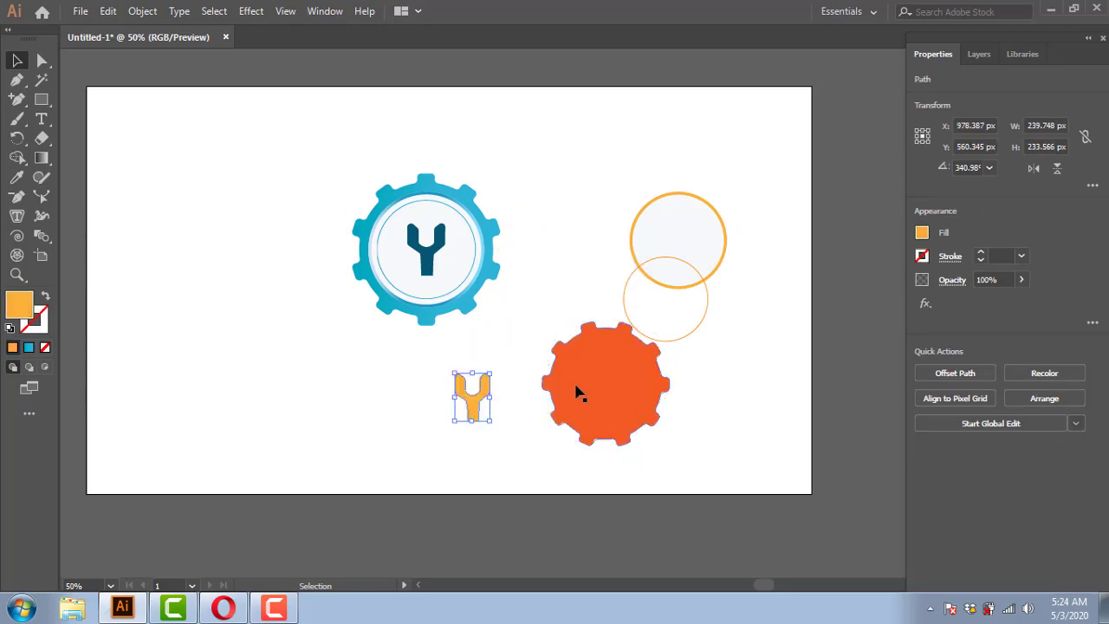
Reassemble the orange toothed outline with its white-filled ring and thin ring on top, up beside the blue gear
drag(579, 392, 556, 222)
drag(659, 277, 562, 250)
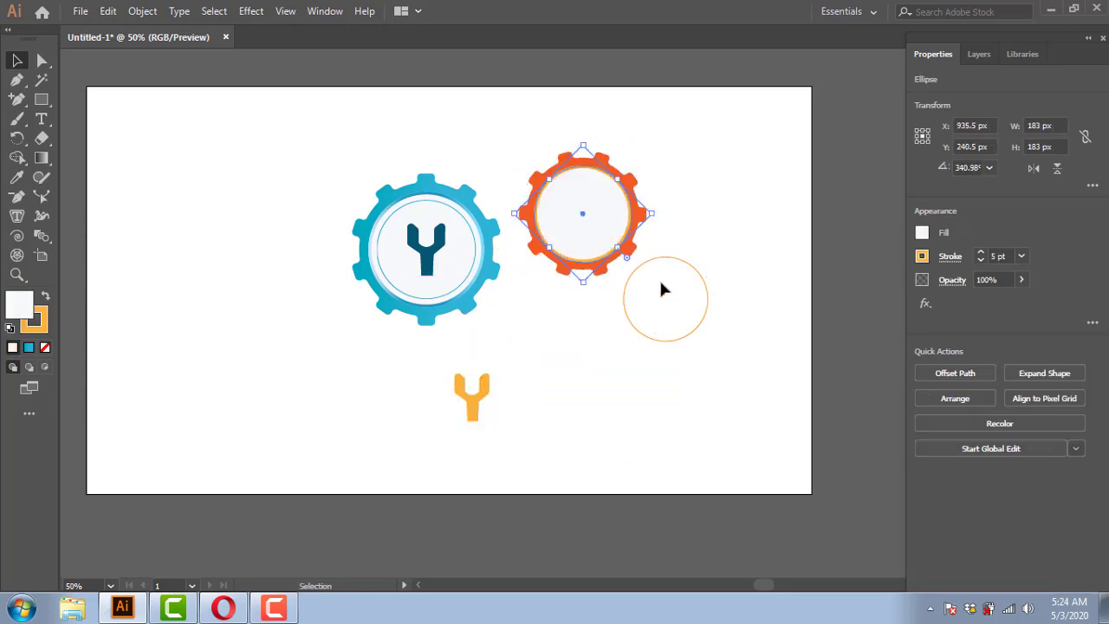
click(682, 245)
drag(672, 257, 590, 172)
click(713, 236)
Place the orange wrench in the middle of the orange gear and bring it to the front
drag(481, 379, 584, 225)
right_click(590, 322)
mouse_move(633, 508)
click(797, 508)
click(681, 227)
Align all parts of the orange gear to their common horizontal and vertical centres
drag(534, 123, 621, 300)
click(979, 372)
click(1052, 371)
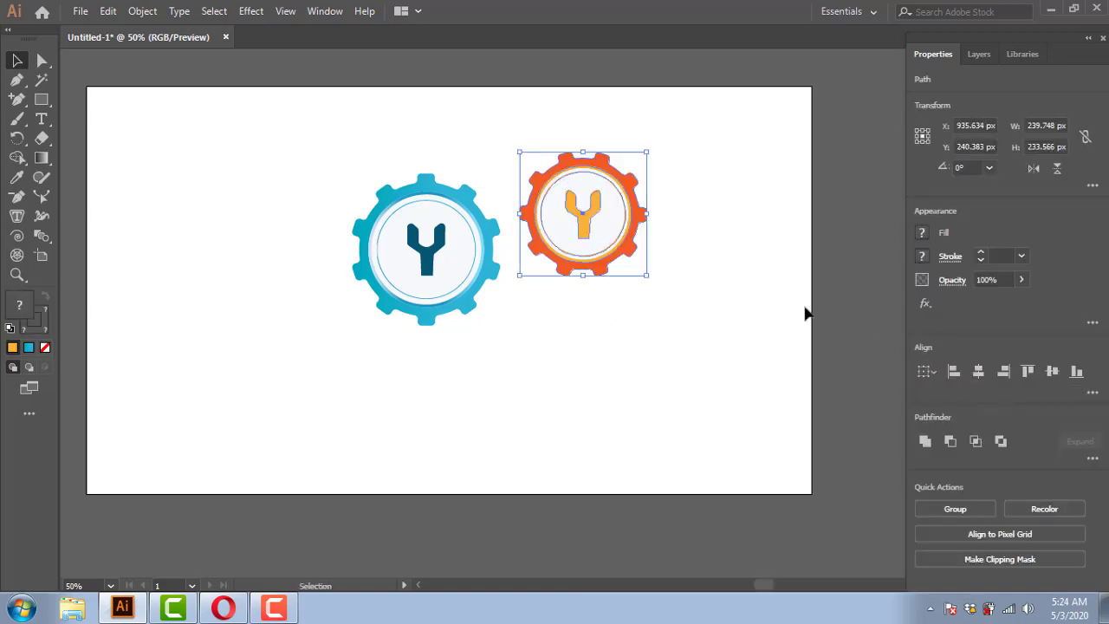
click(806, 314)
drag(512, 141, 646, 302)
click(685, 353)
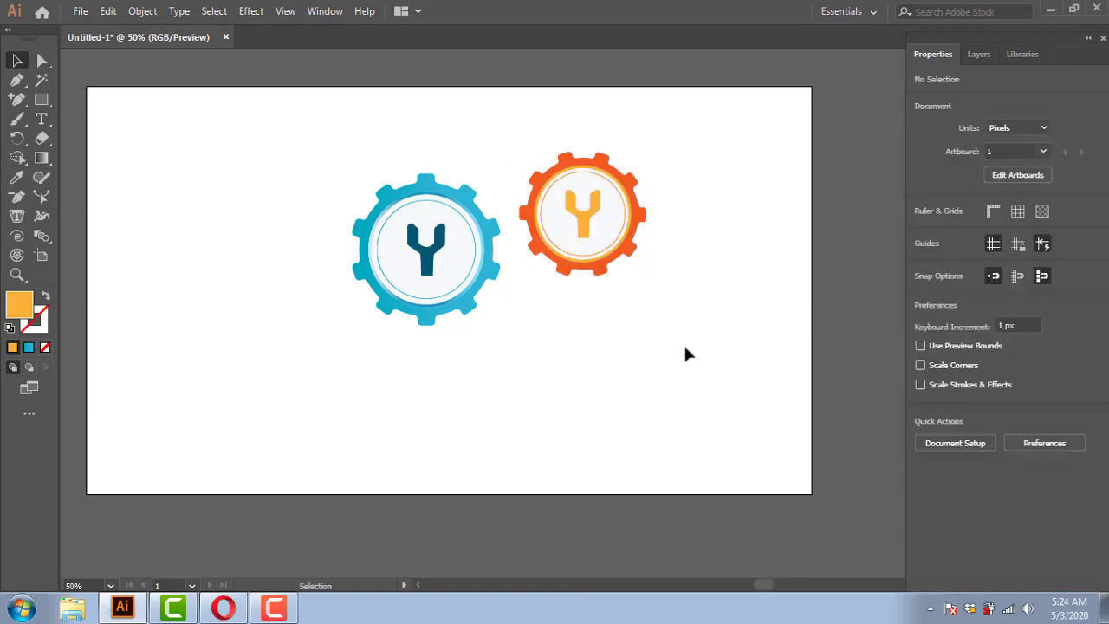
Set the blue gear's thin inner ring stroke colour to dark grey
click(472, 227)
double_click(33, 319)
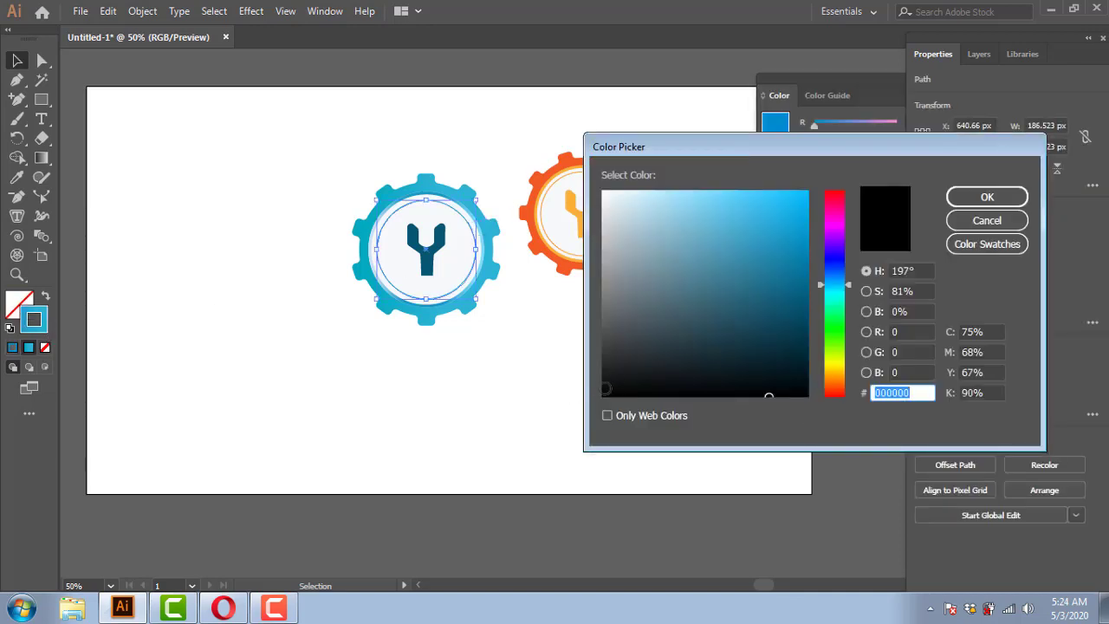
click(603, 349)
click(986, 197)
click(489, 455)
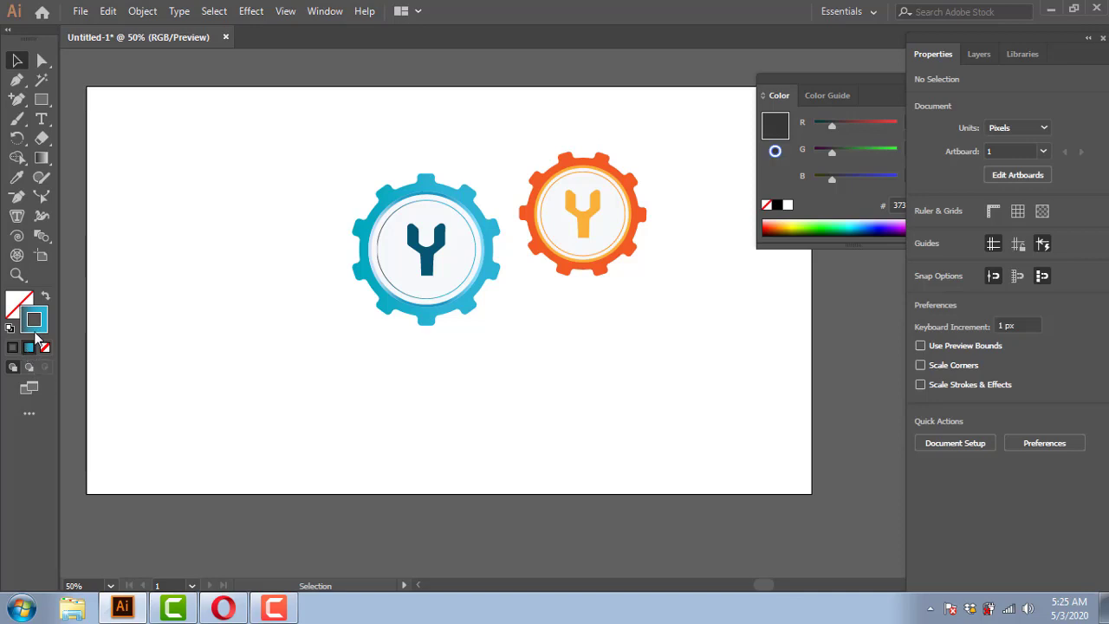
Edit the thin inner ring's stroke gradient on the blue gear so that both colour stops are dark grey
click(384, 271)
click(1092, 414)
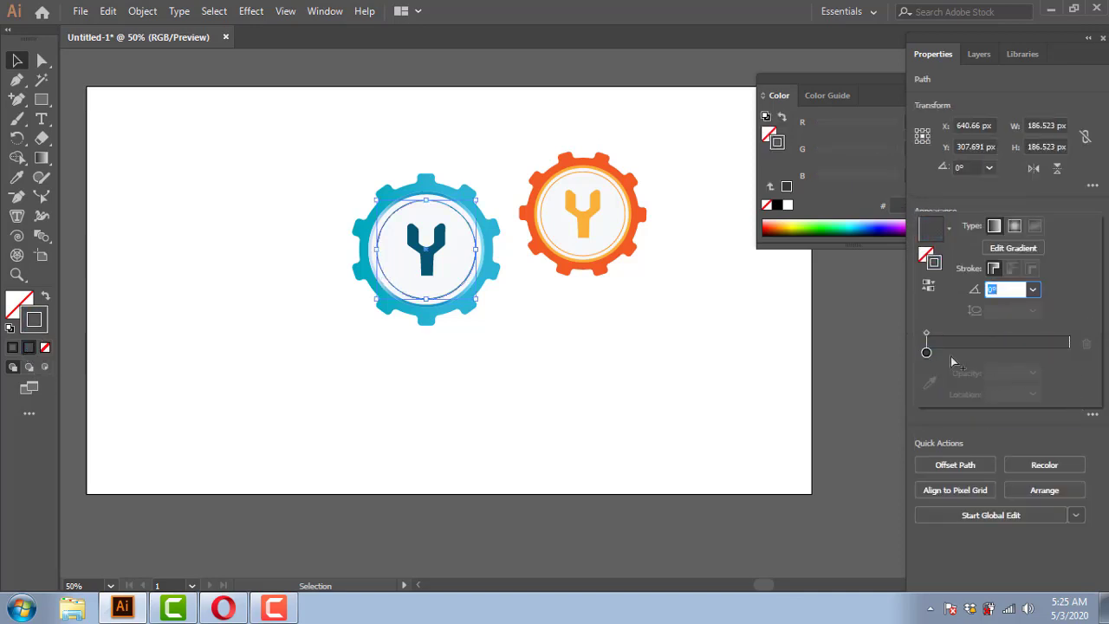
click(700, 421)
click(384, 274)
click(1092, 414)
double_click(1064, 353)
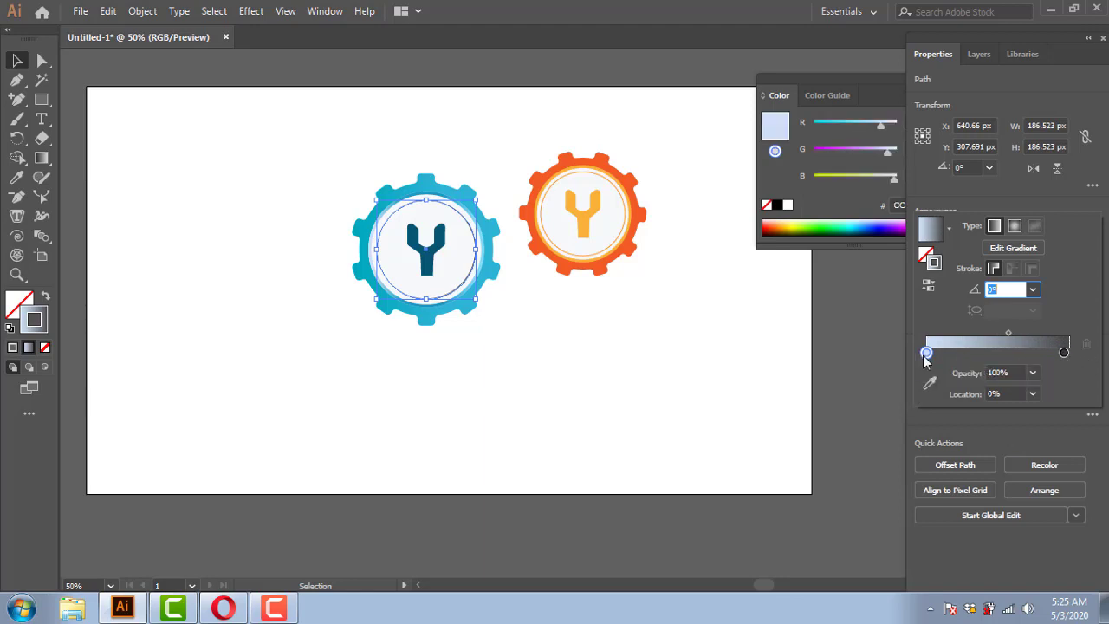
click(851, 430)
click(915, 440)
click(856, 357)
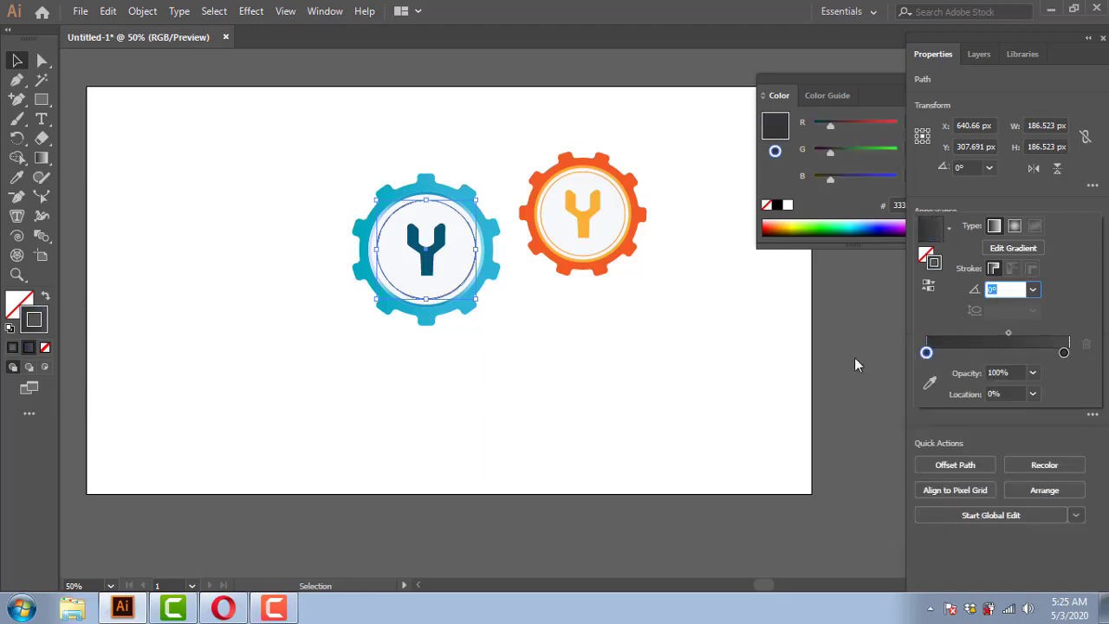
click(607, 273)
click(468, 282)
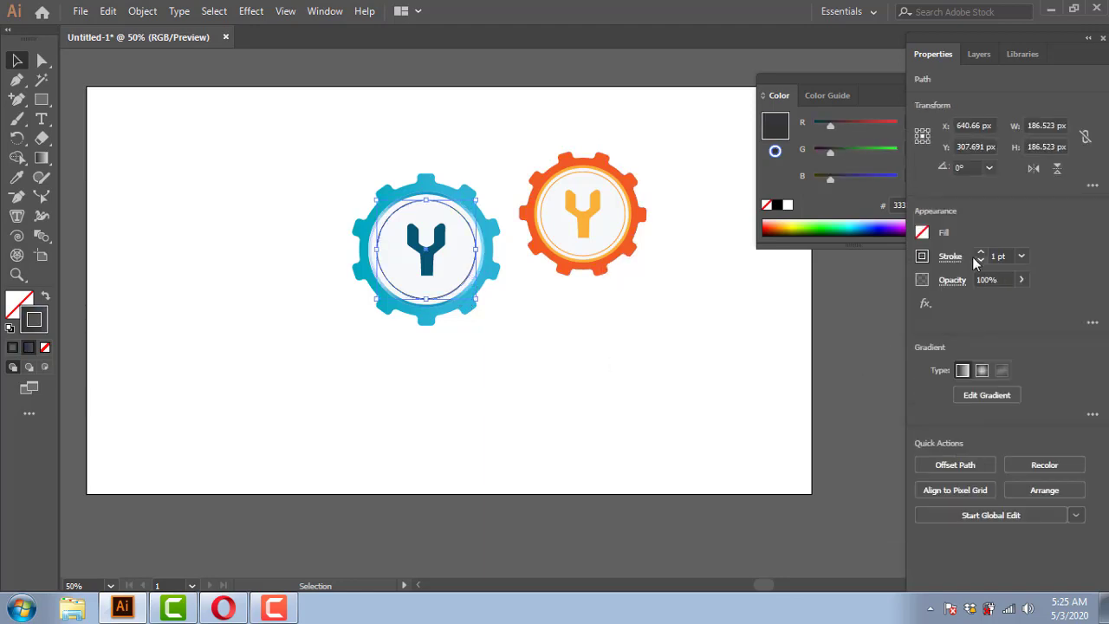
click(732, 293)
Set the stroke colour of the orange gear's thin inner ring to dark grey 383736
click(616, 243)
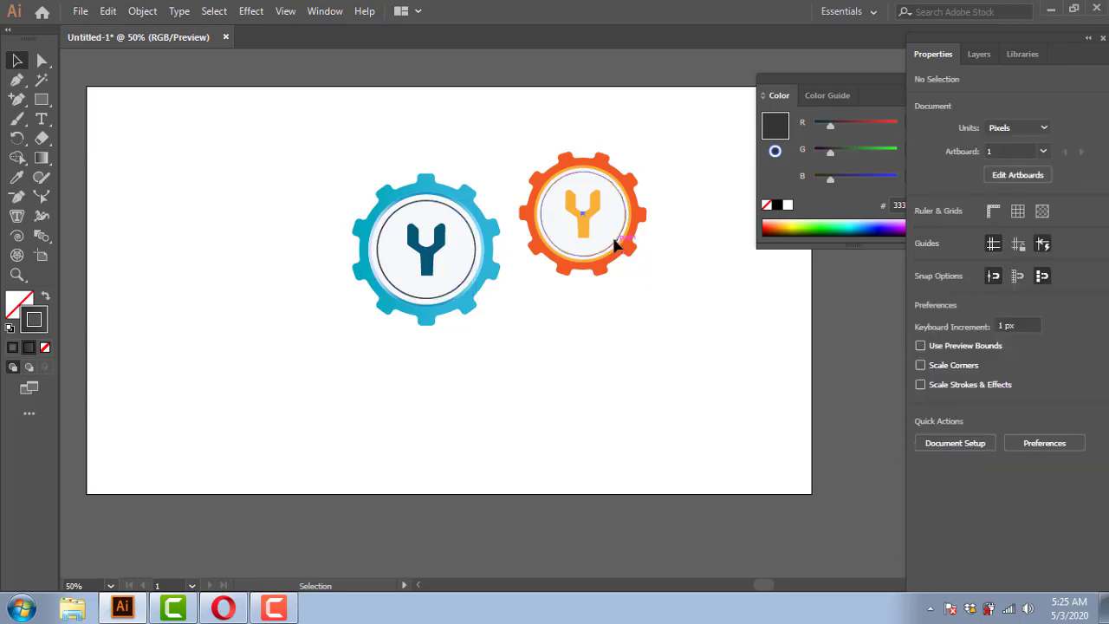
double_click(41, 328)
click(609, 355)
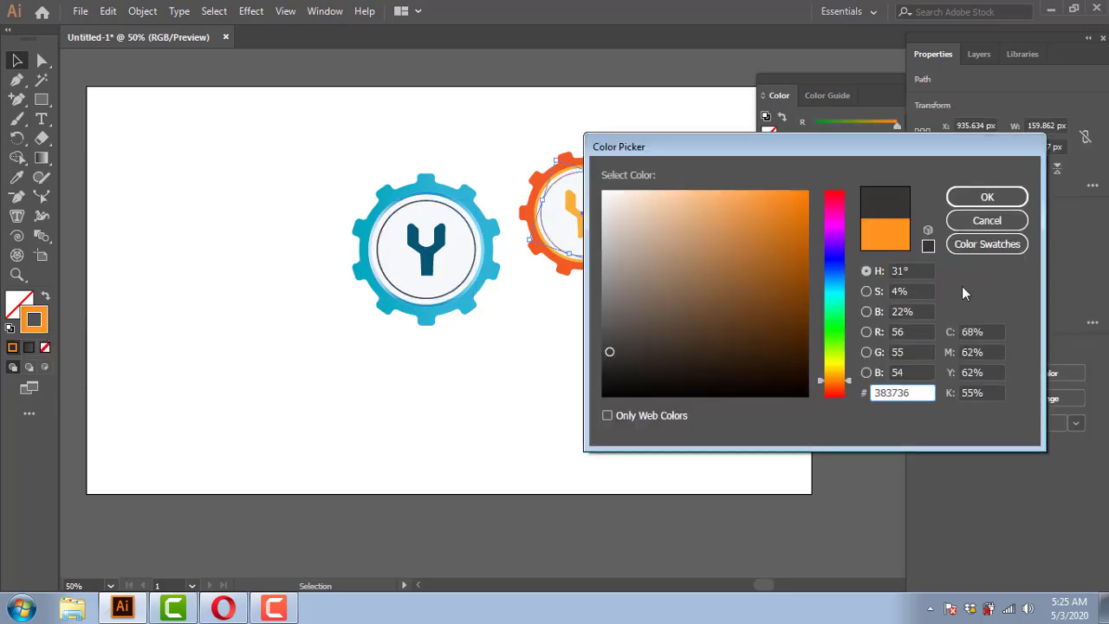
click(1005, 199)
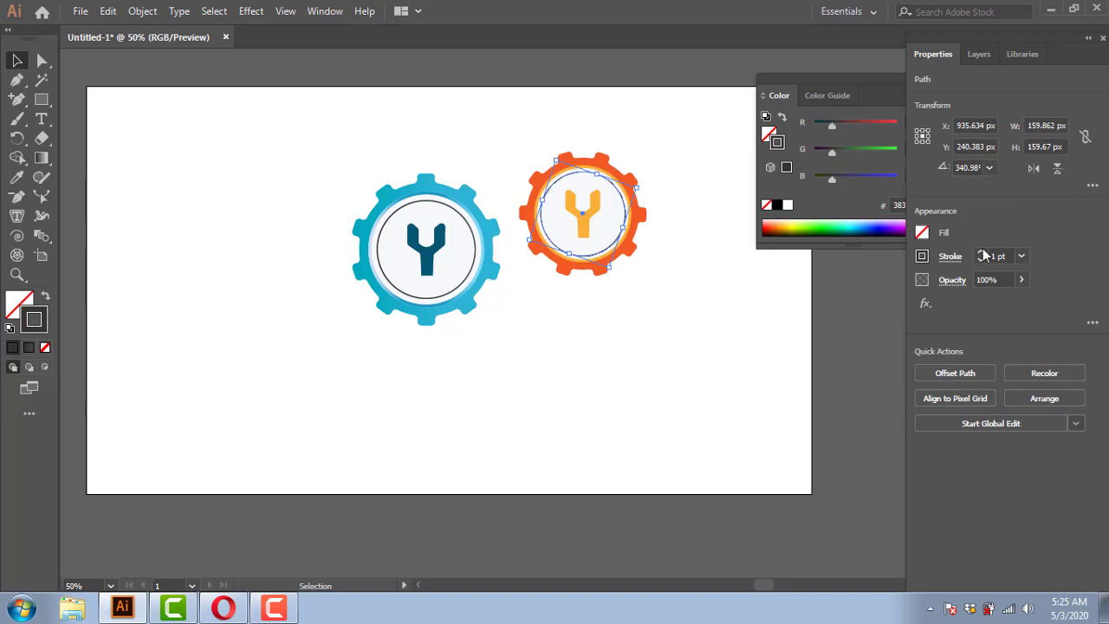
click(618, 324)
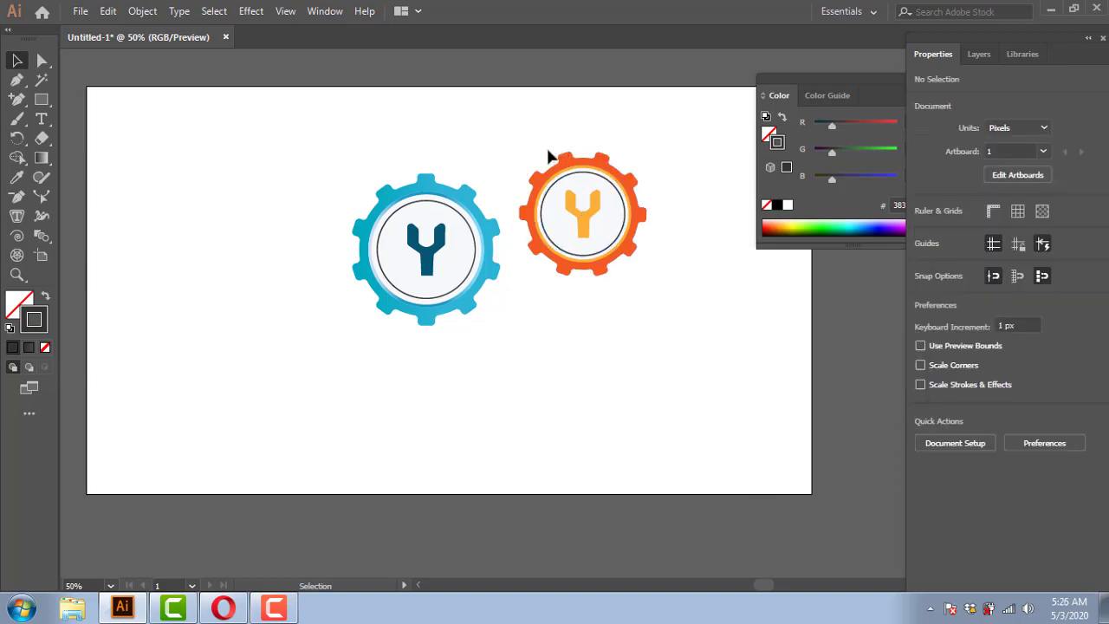
Group all parts of the orange gear and move the group against the blue gear's lower side at X 881.634 px, Y 389.383 px
drag(507, 143, 648, 284)
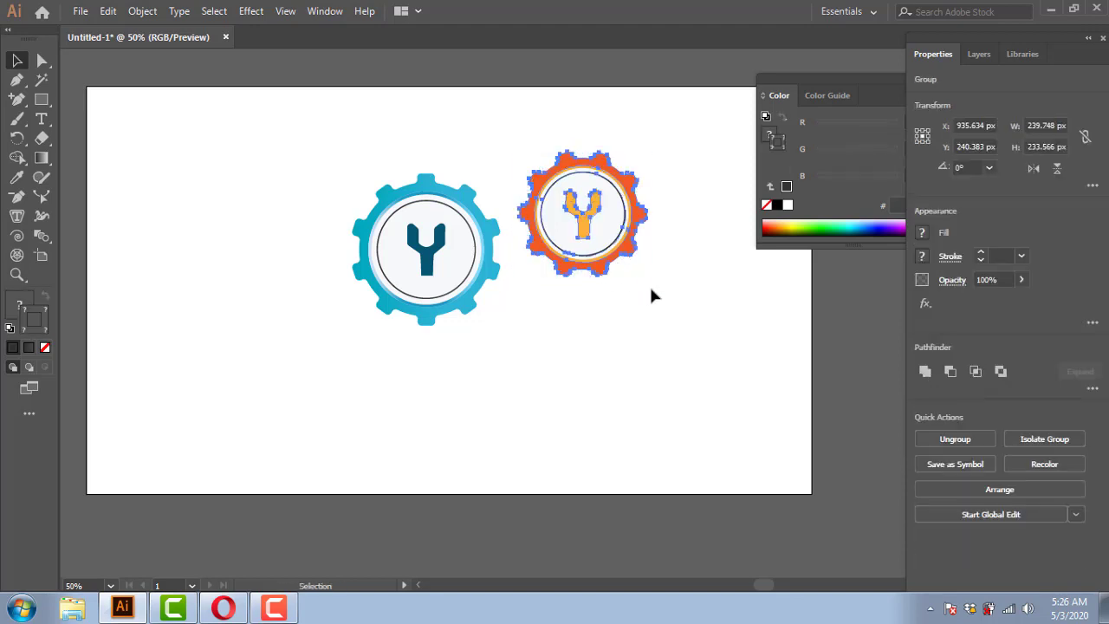
drag(585, 227, 563, 304)
key(ctrl+shift+a)
click(592, 305)
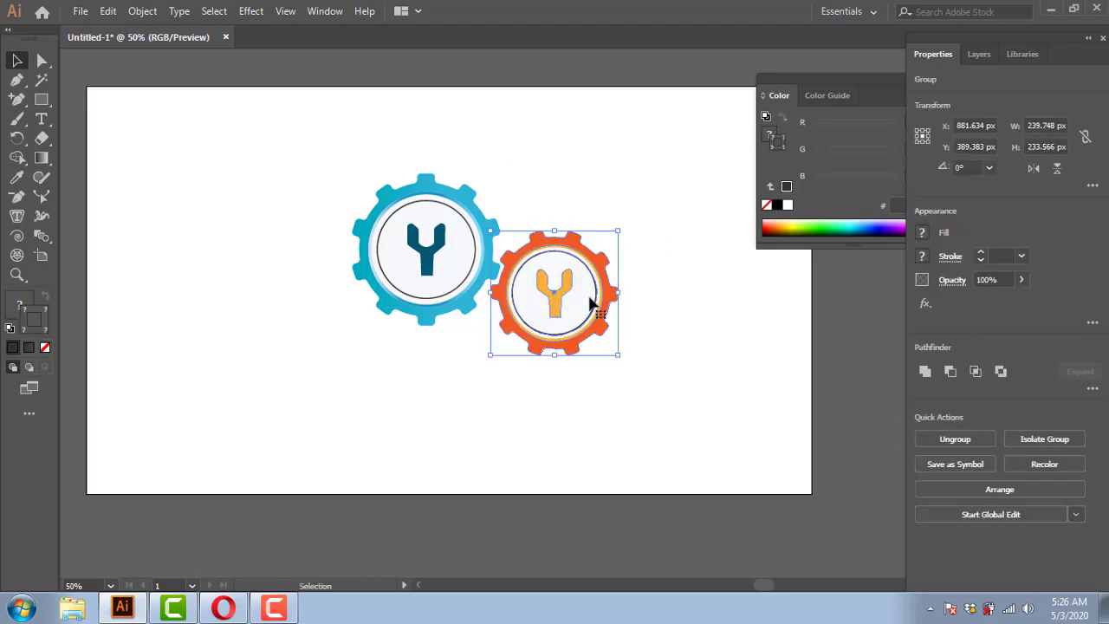
click(738, 252)
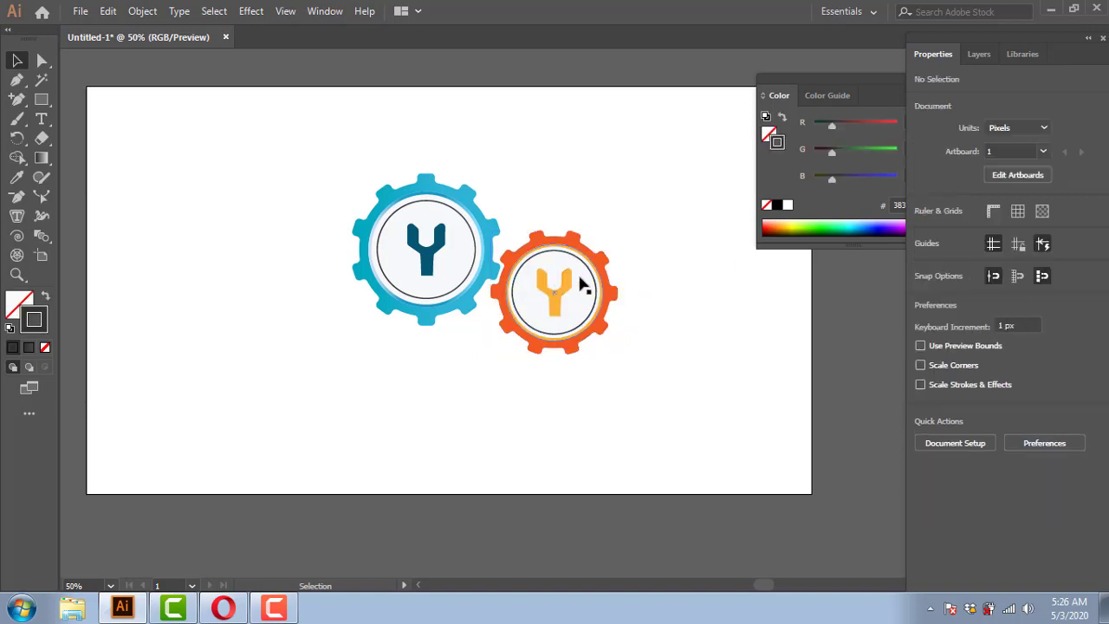
Duplicate the orange gear above the original and scale the copy to 198.348 × 193.233 px at X 899.634 px, Y 151.383 px
drag(572, 280, 582, 154)
mouse_move(628, 228)
mouse_down()
mouse_move(607, 207)
mouse_move(619, 220)
mouse_up()
key(ctrl+shift+a)
click(598, 188)
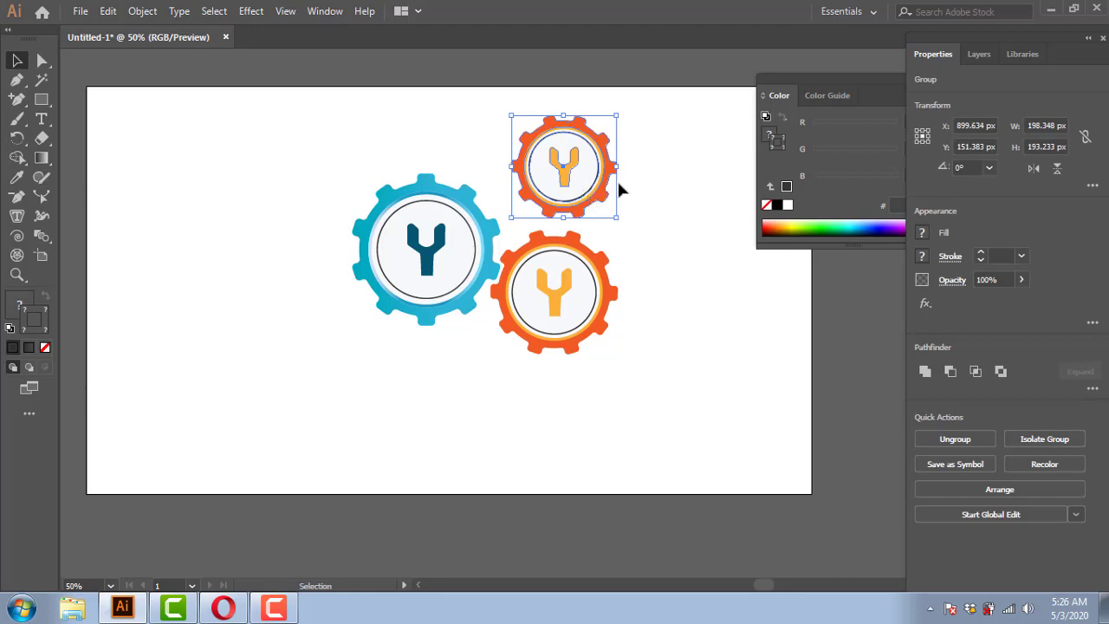
Ungroup the small gear copy and fill its toothed outline with the brown swatch R=96 G=56 B=19, without a stroke
right_click(580, 182)
click(641, 320)
click(603, 204)
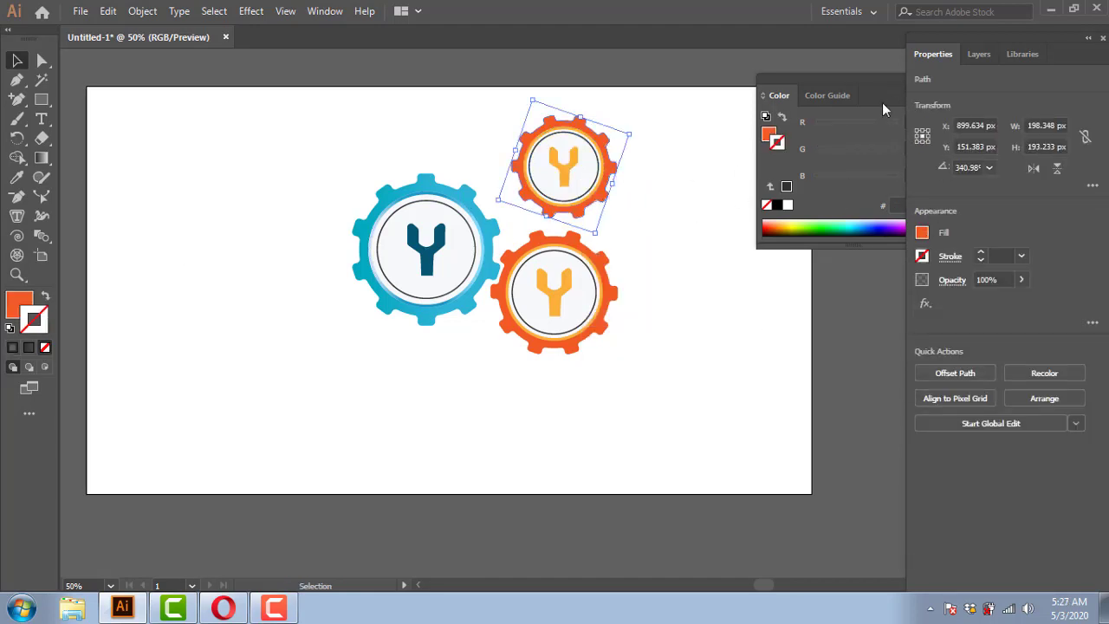
click(770, 95)
click(325, 11)
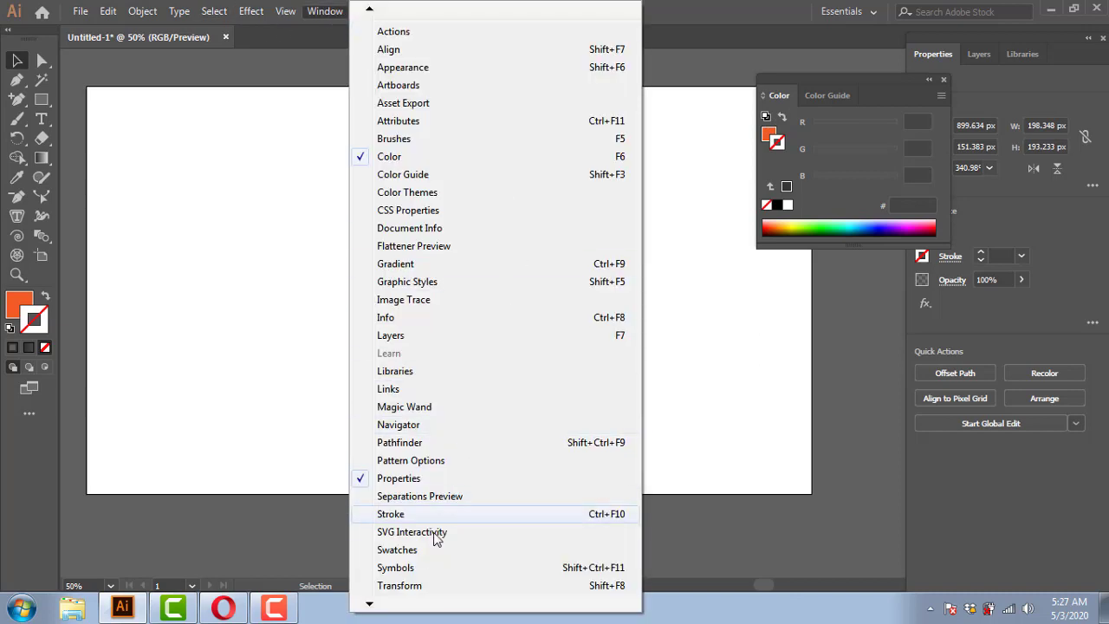
click(508, 546)
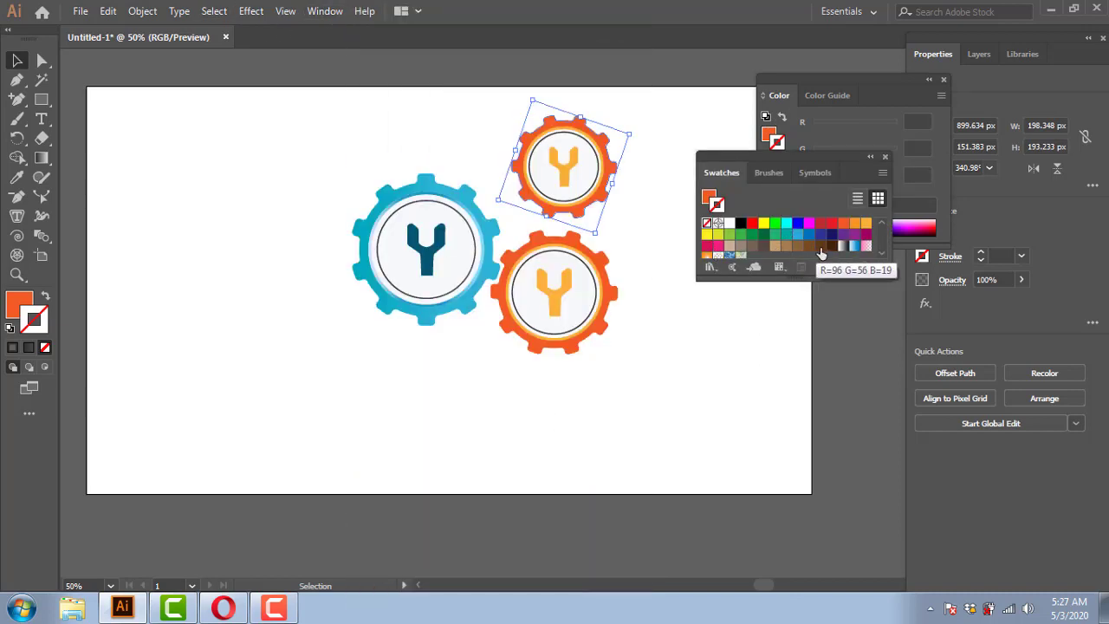
click(821, 247)
click(45, 296)
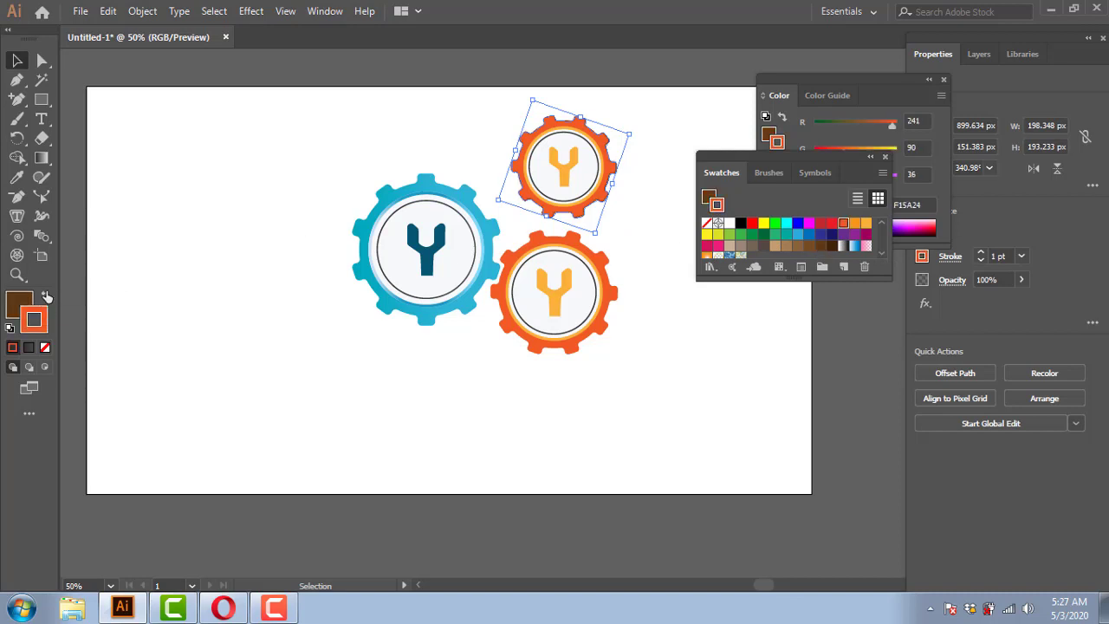
click(45, 347)
click(257, 237)
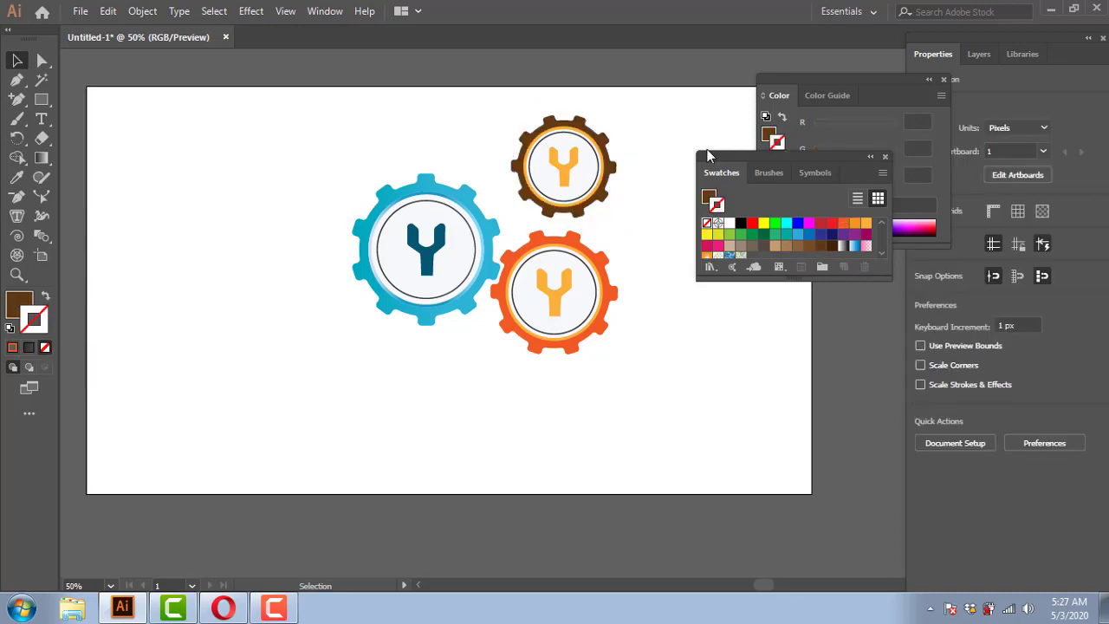
Fill the brown gear's wrench with the tan swatch C69C6D and remove its stroke
click(585, 197)
click(590, 200)
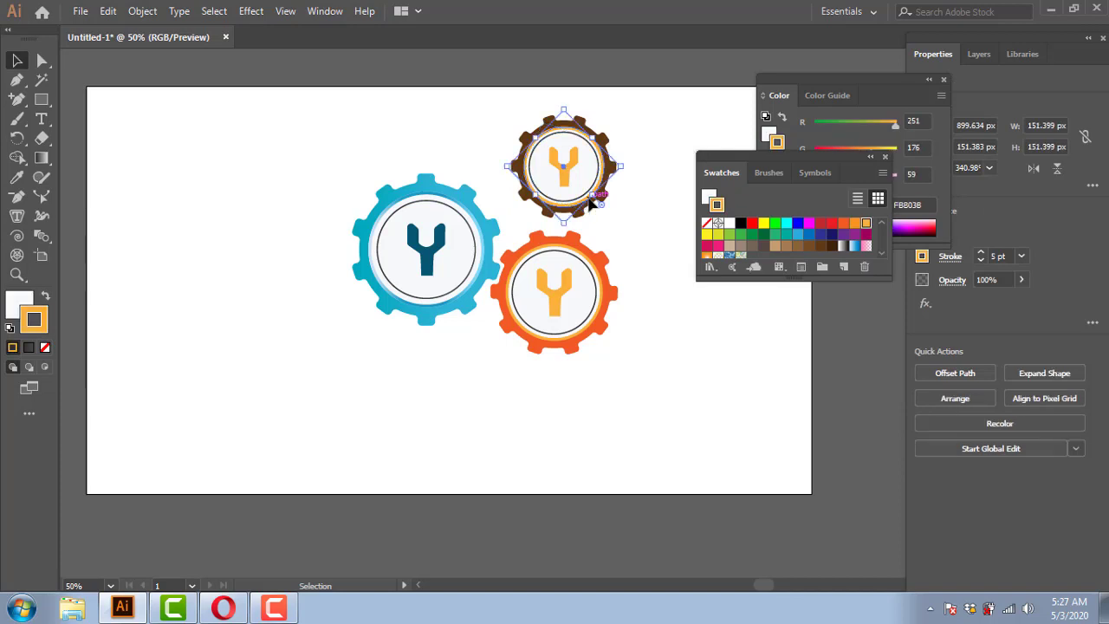
click(564, 179)
click(775, 246)
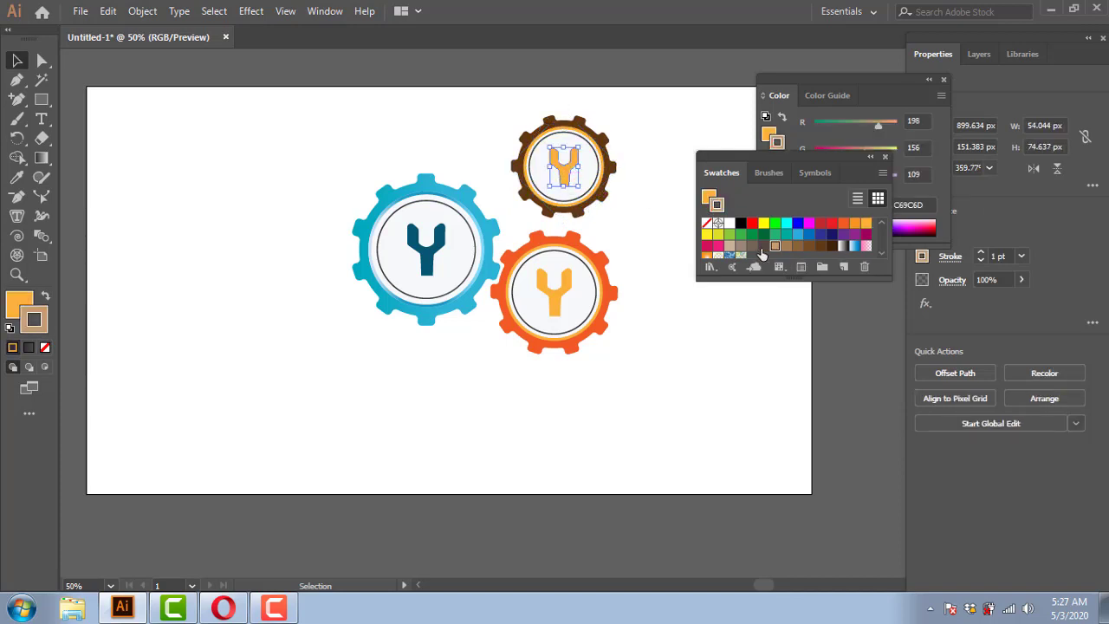
click(45, 296)
click(45, 347)
click(223, 189)
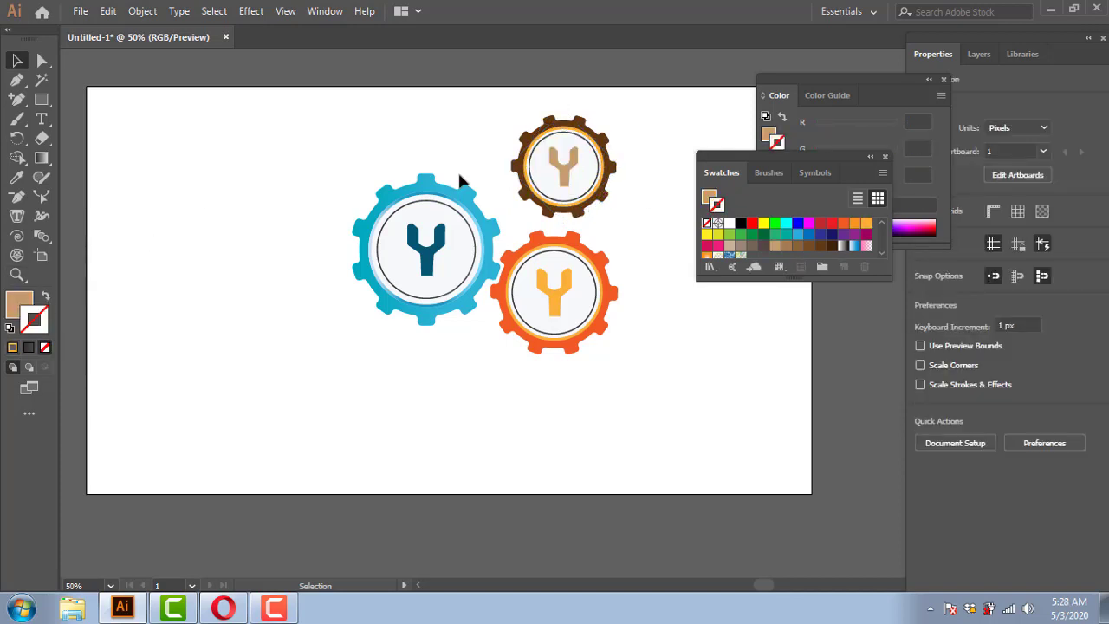
Give the circle inside the brown gear a dark brown 42210B stroke and put away the floating colour panels
click(582, 198)
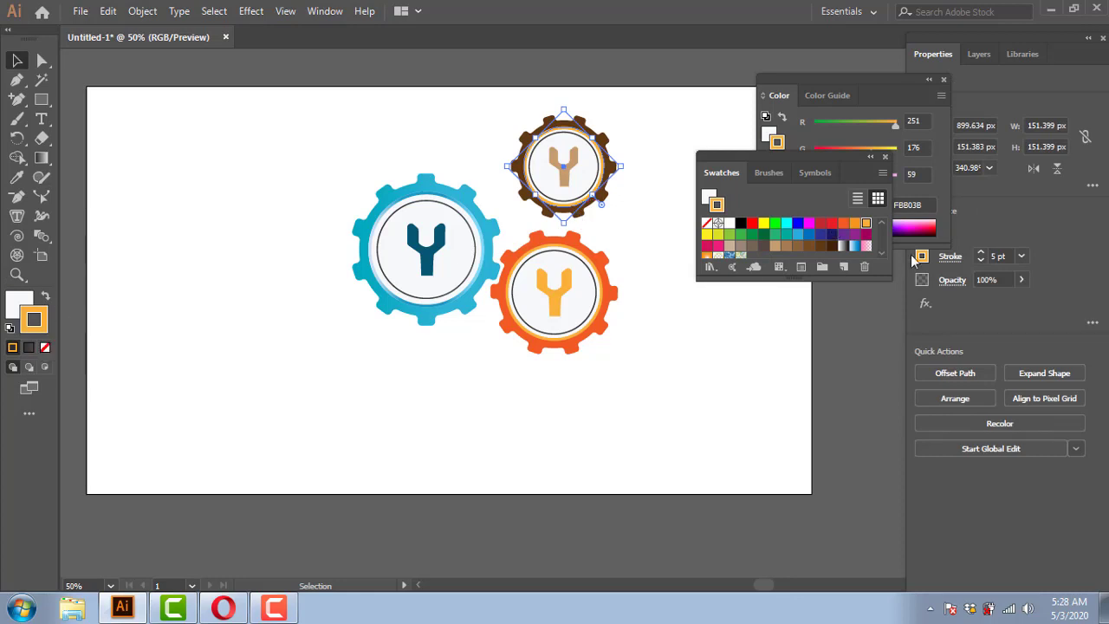
click(831, 246)
click(672, 171)
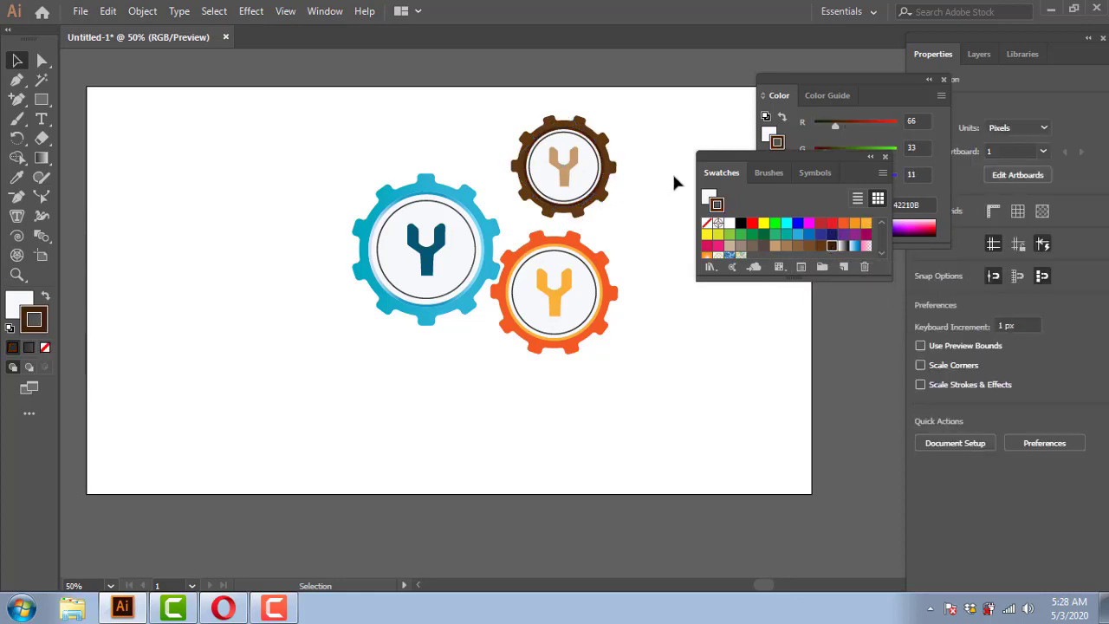
click(885, 157)
click(944, 79)
Group all parts of the brown gear, and group all parts of the blue gear separately
drag(490, 105, 616, 214)
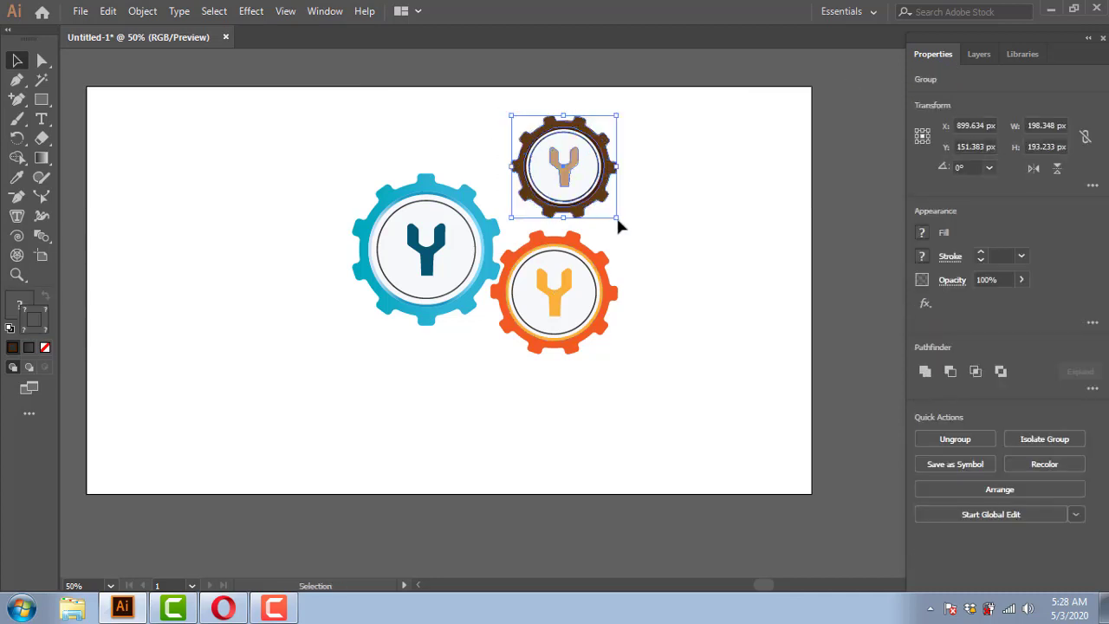
drag(355, 156, 452, 363)
key(ctrl+g)
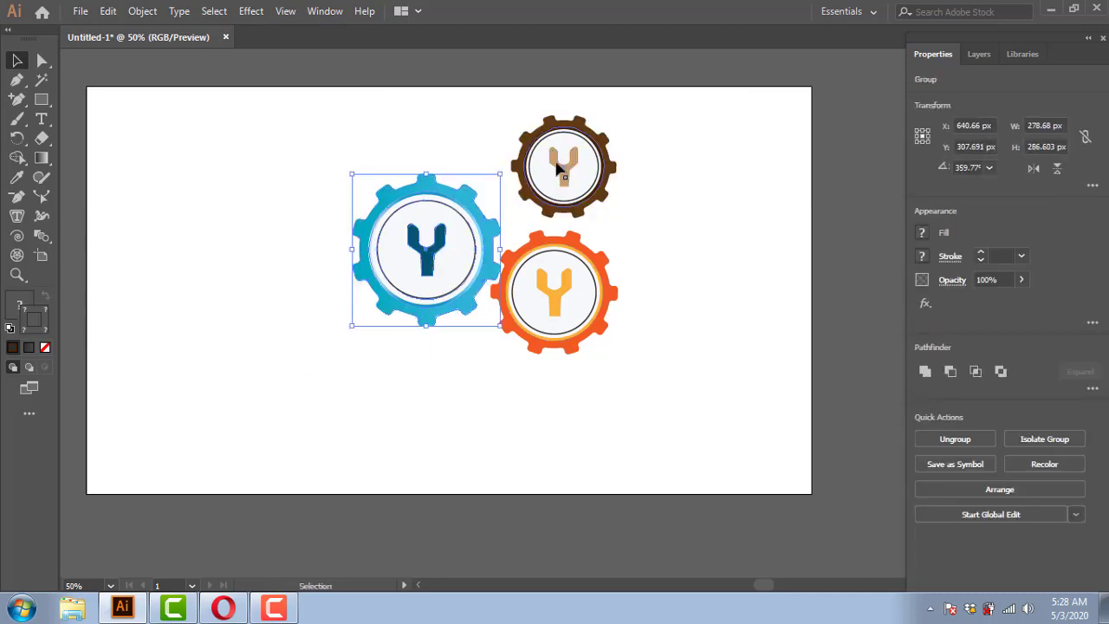
Move the brown gear group against the blue and orange gears' upper sides at X 849.634 px, Y 182.383 px
drag(561, 162, 544, 177)
key(Left)
key(Left)
key(Left)
key(Left)
key(Left)
key(Left)
key(Left)
key(Left)
key(Left)
key(Left)
key(Left)
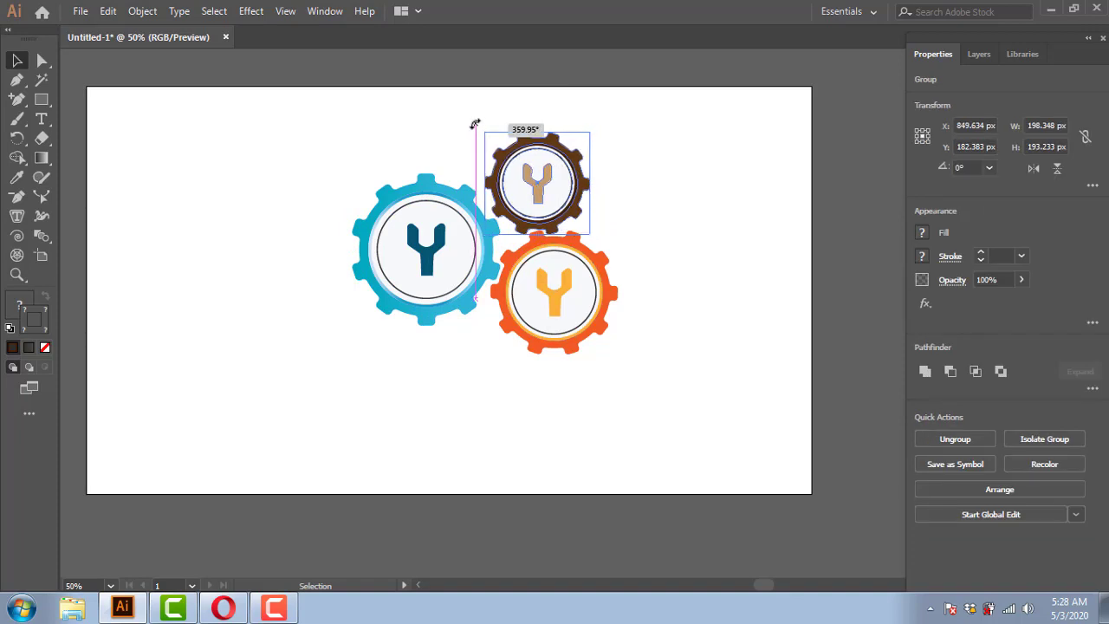
Rotate the brown gear very slightly and nudge it closer to the blue gear, to X 844.635 px, Y 180.517 px
drag(475, 124, 475, 124)
key(Left)
key(Left)
key(Left)
key(Left)
key(Left)
key(Up)
key(Up)
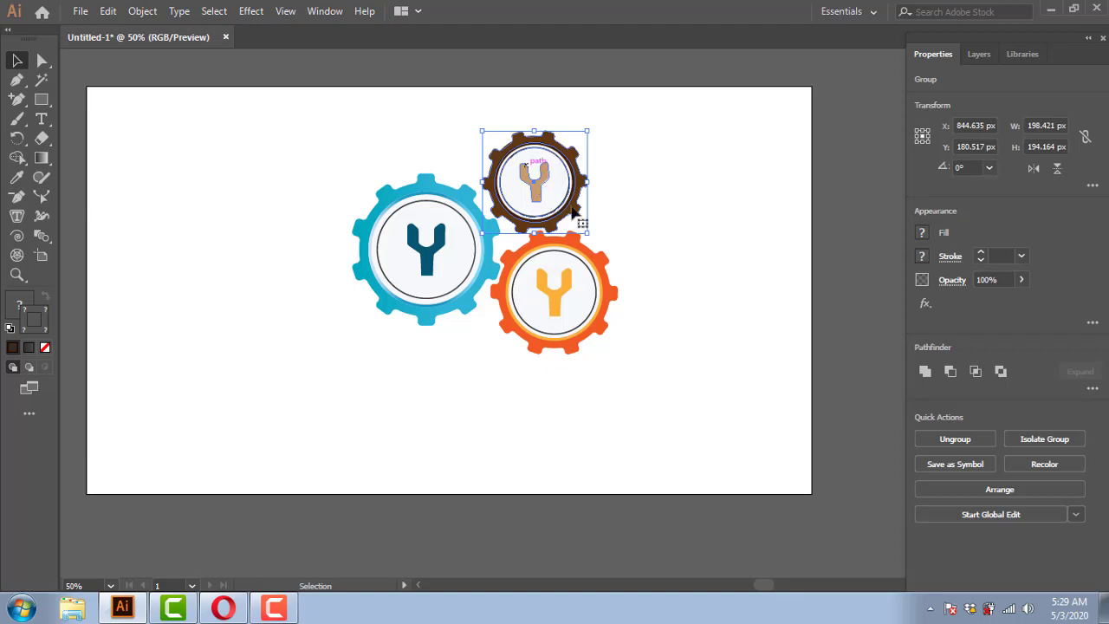
Fine-tune the brown gear's rotation in small increments so its teeth mesh with the blue and orange gears
click(620, 204)
click(560, 187)
drag(590, 127, 594, 118)
click(647, 149)
click(569, 164)
click(630, 153)
click(564, 156)
drag(478, 126, 472, 124)
click(672, 201)
Move the brown gear below the blue and orange gears to about X 716.643 px, Y 530.383 px and rotate it slightly to mesh
drag(536, 176, 467, 366)
click(633, 382)
click(463, 414)
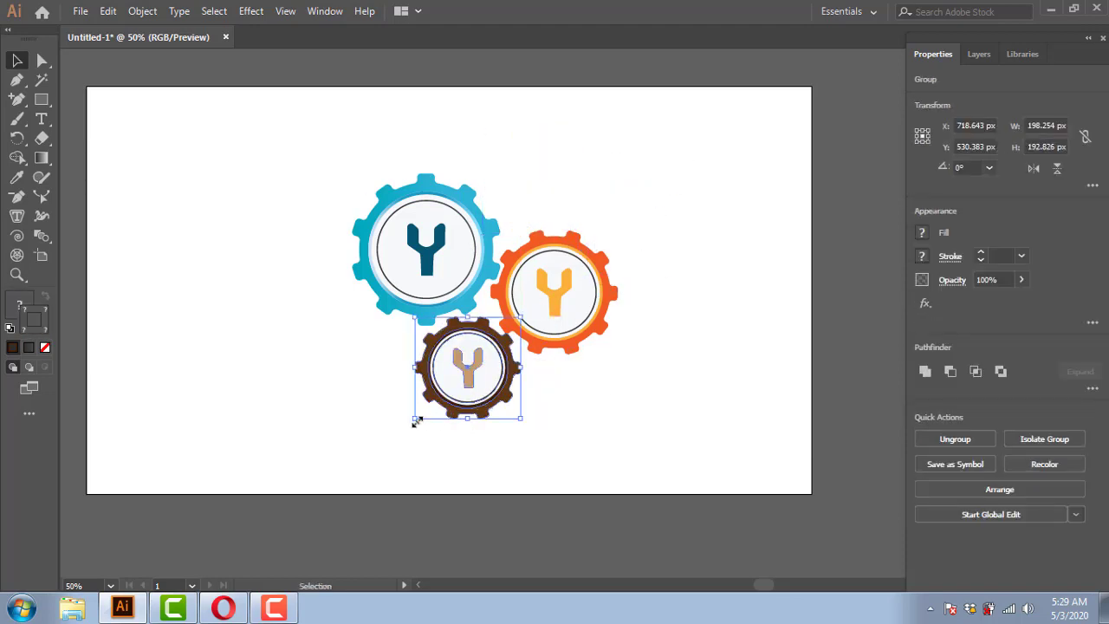
drag(408, 422, 407, 421)
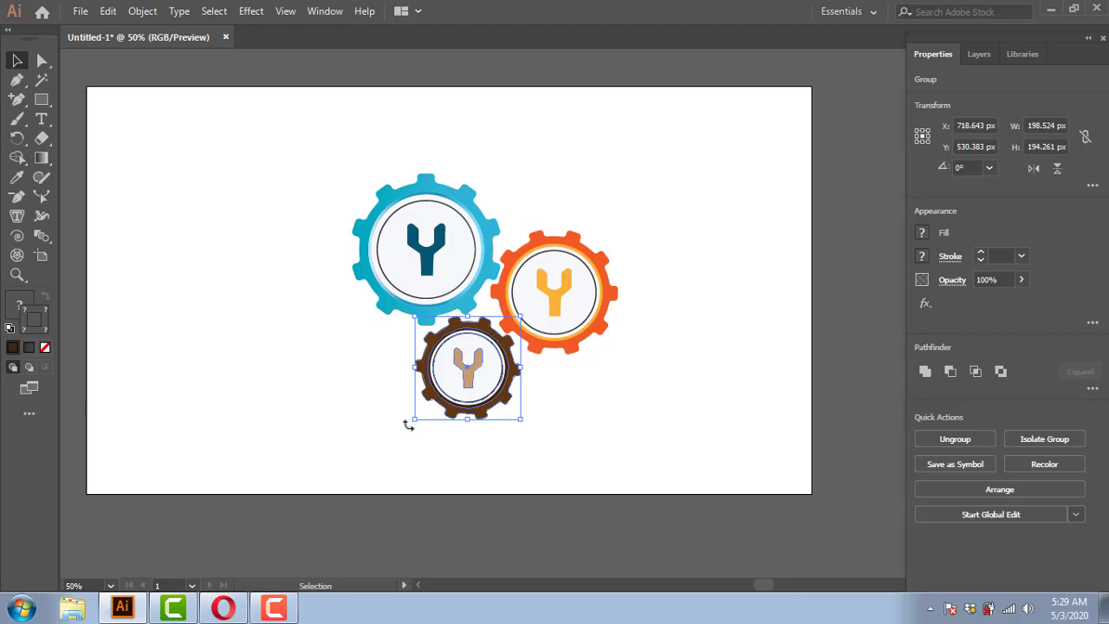
click(568, 401)
drag(470, 379, 460, 379)
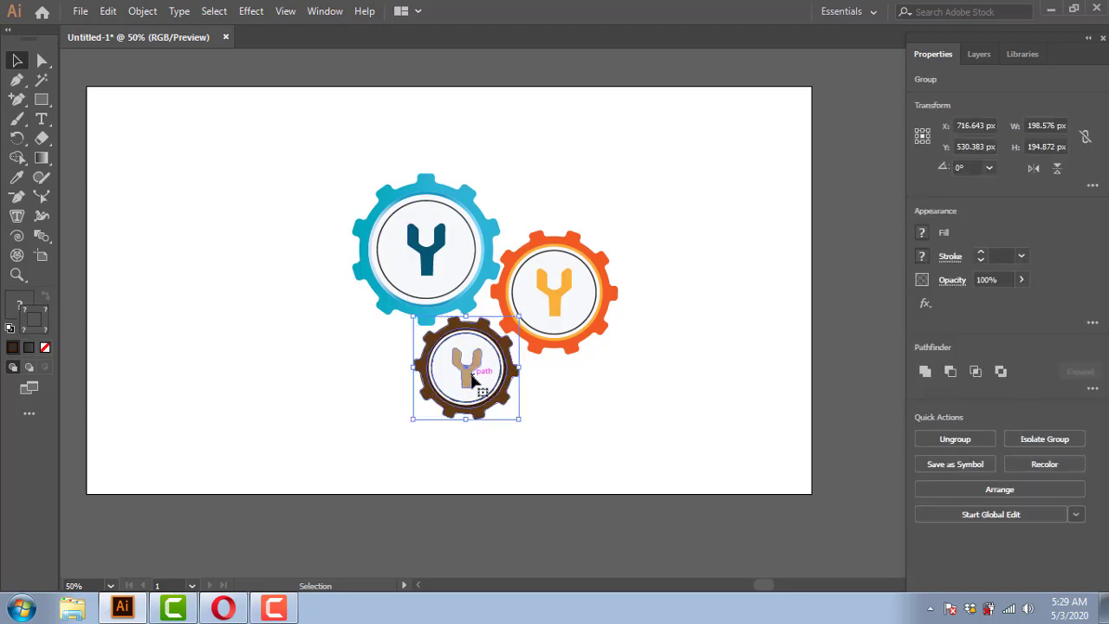
click(592, 386)
Ungroup the brown gear and delete its tilted tan wrench
right_click(462, 373)
click(681, 318)
click(466, 404)
right_click(472, 371)
click(528, 234)
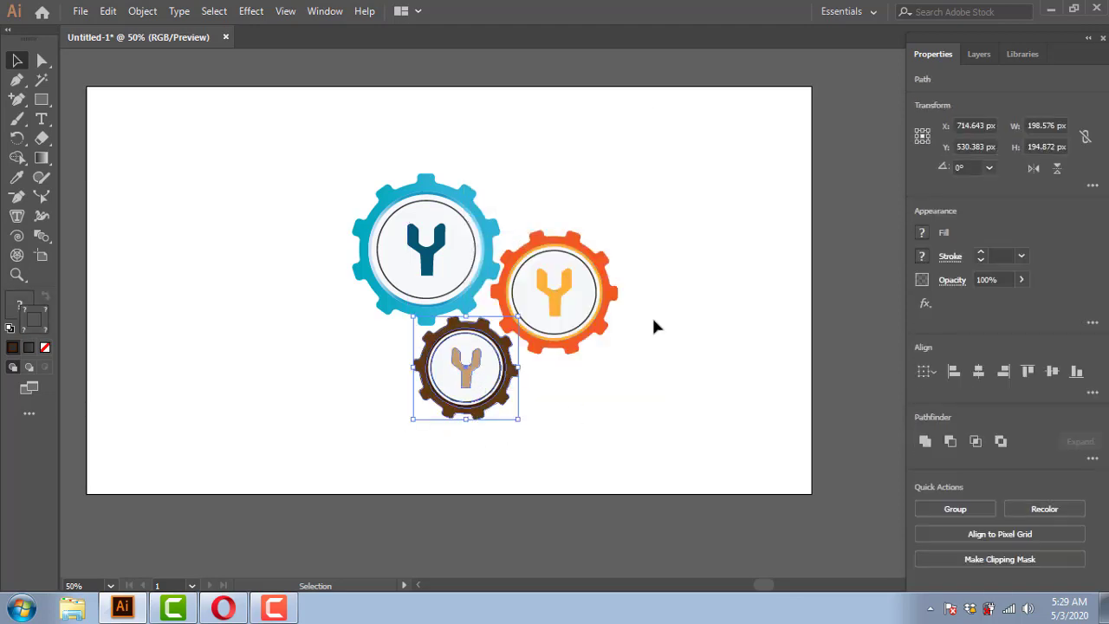
click(654, 325)
click(446, 390)
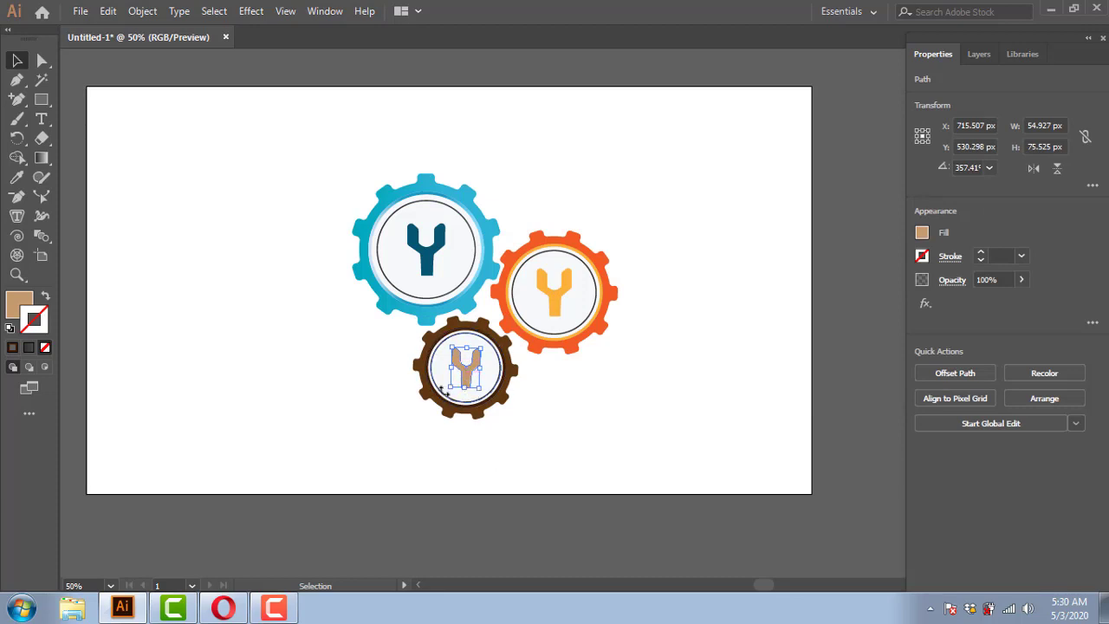
drag(445, 393, 447, 394)
key(Delete)
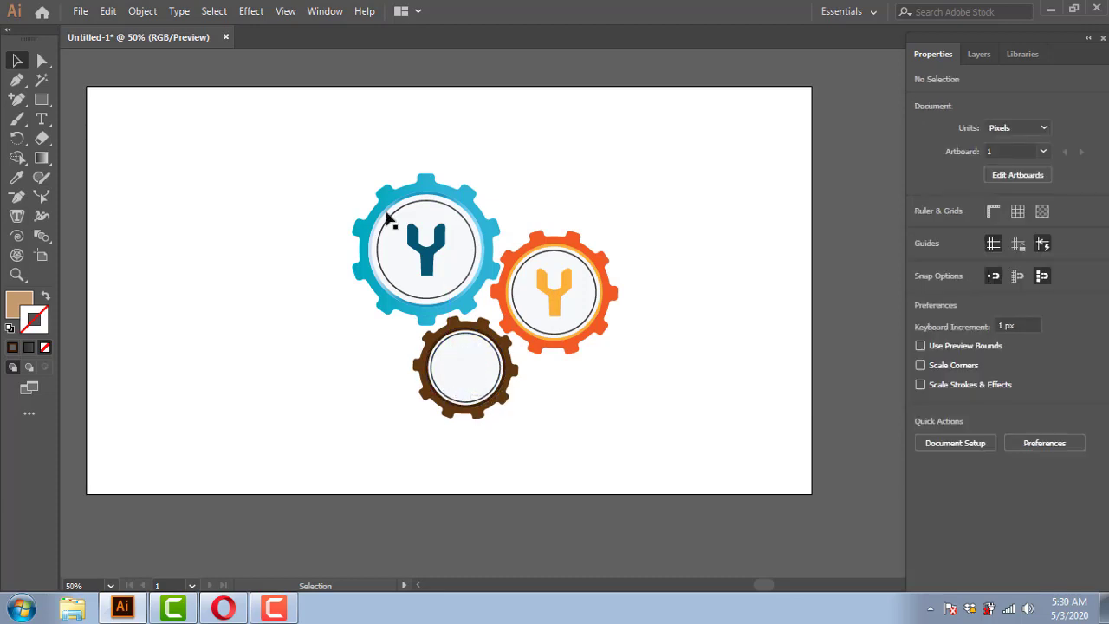
Ungroup the orange gear and duplicate its wrench below the gear at X 881.634 px, Y 575.383 px
drag(557, 304, 570, 383)
key(ctrl+z)
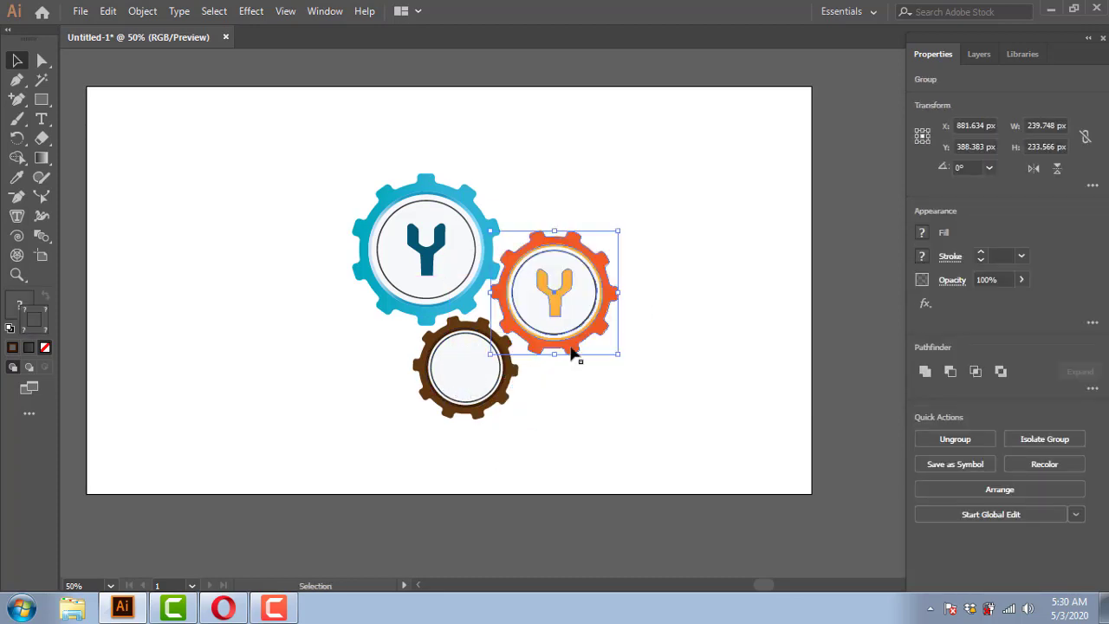
right_click(562, 293)
click(612, 431)
click(650, 379)
drag(557, 305, 558, 407)
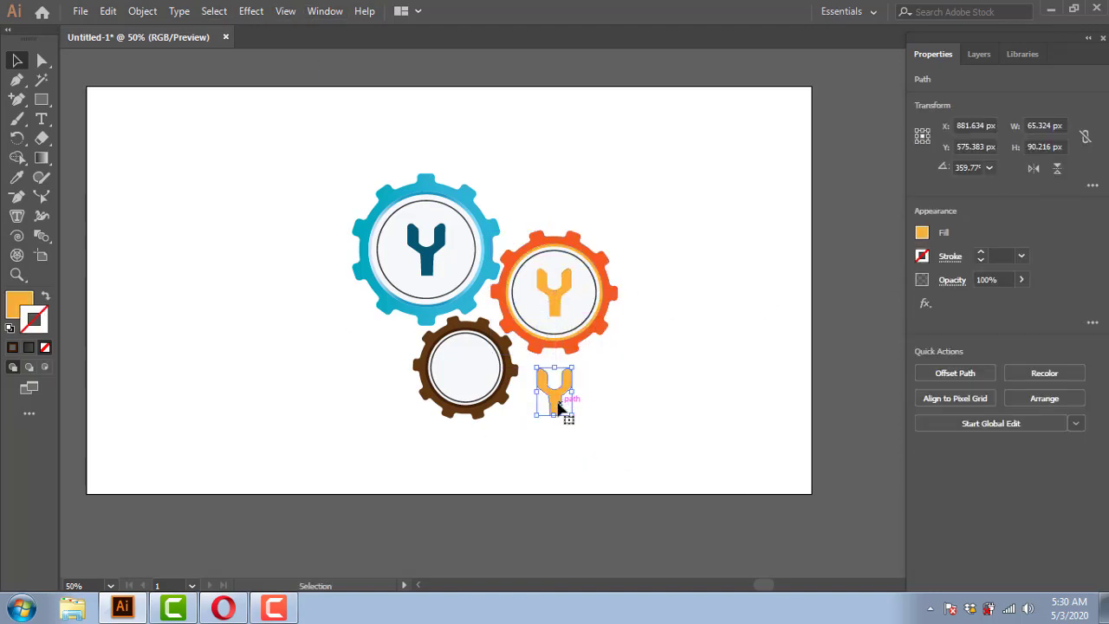
Fill the wrench copy with the brown swatch R=166 G=124 B=82, without a stroke
click(325, 11)
click(389, 156)
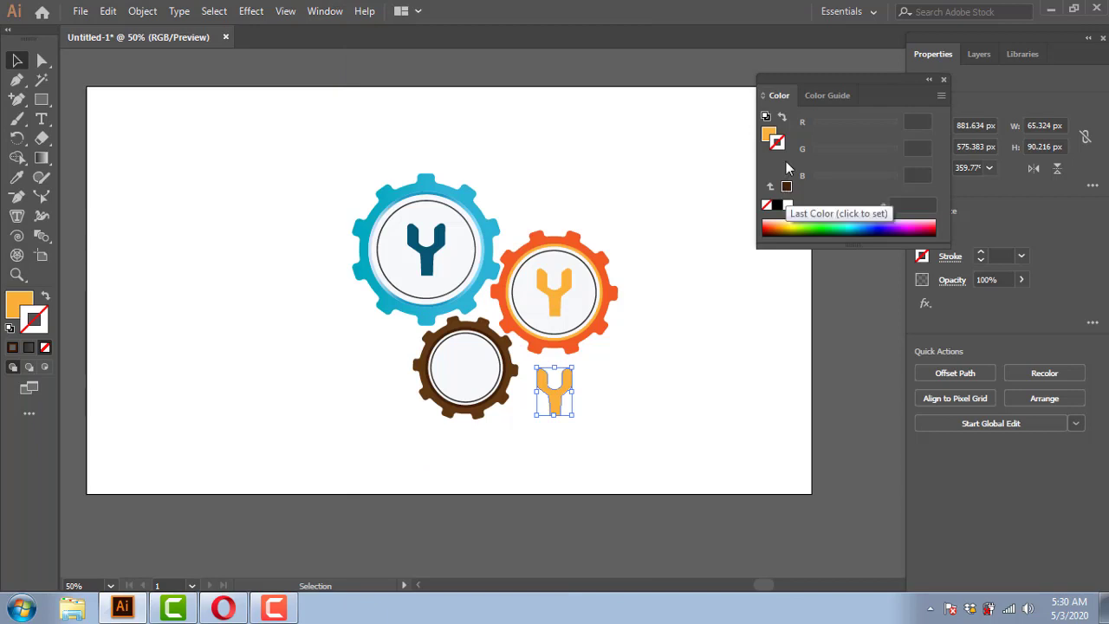
click(325, 10)
click(397, 550)
click(944, 79)
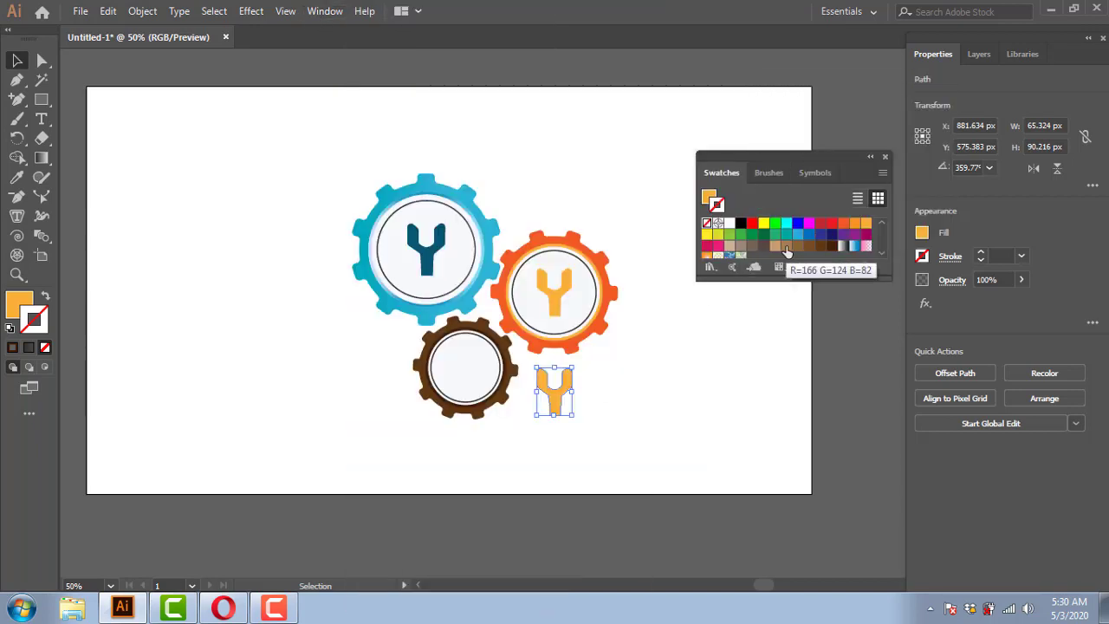
click(787, 246)
click(45, 296)
click(45, 347)
click(532, 364)
click(558, 402)
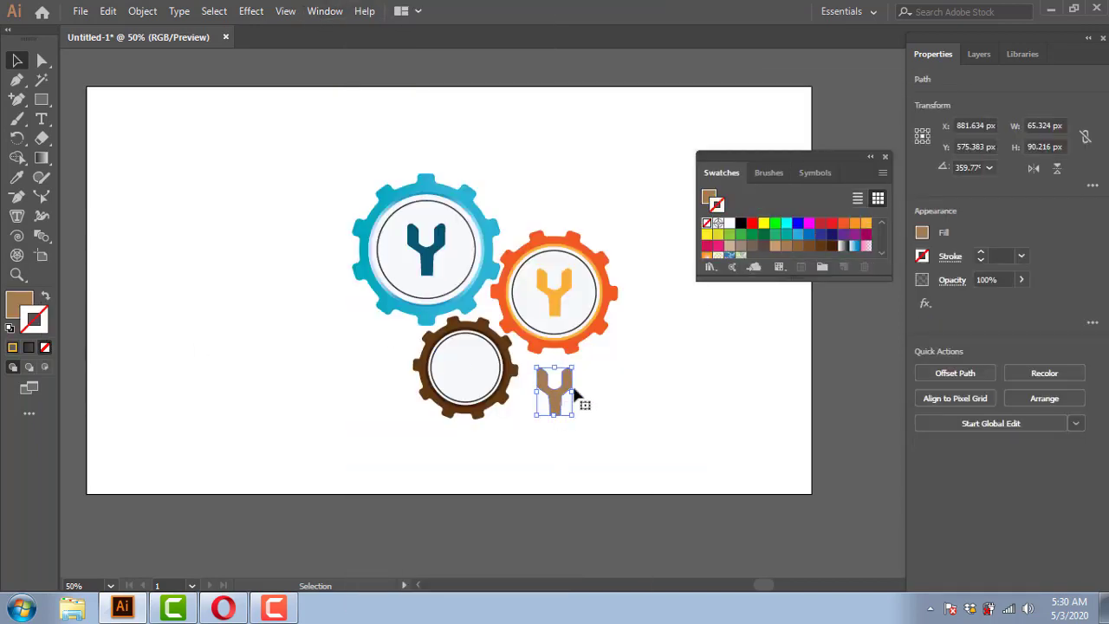
Fill the wrench copy with the lighter tan swatch, without a stroke
click(776, 247)
click(44, 298)
click(45, 348)
click(520, 398)
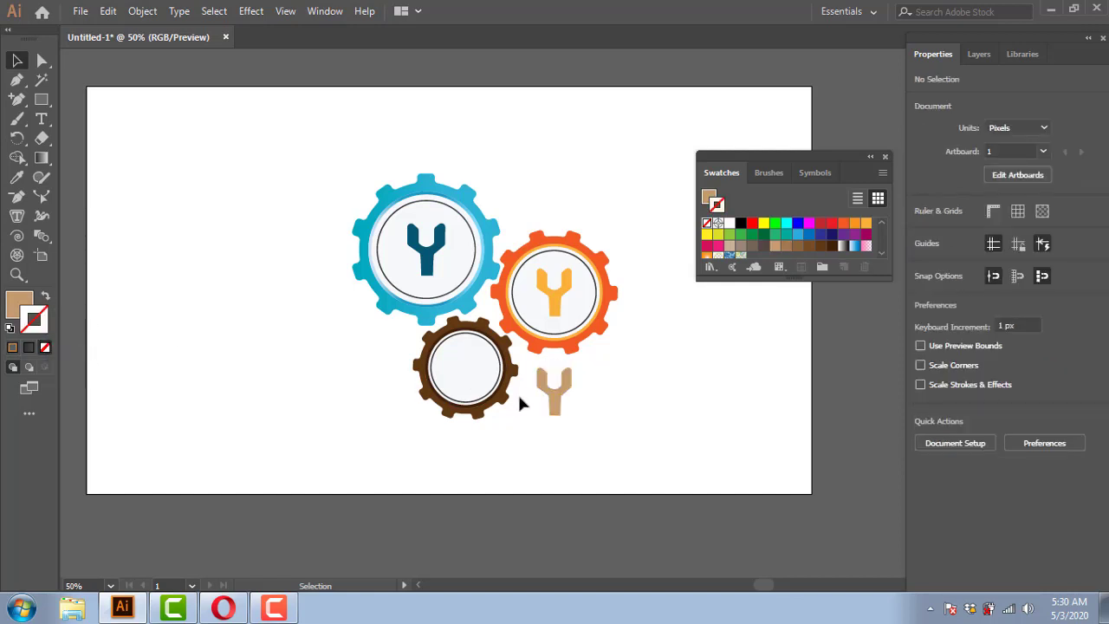
Place the tan wrench in the centre of the brown gear, in front of the gear and scaled down to fit
mouse_move(553, 396)
mouse_down()
mouse_move(465, 371)
mouse_move(482, 399)
mouse_move(264, 391)
mouse_move(482, 381)
mouse_move(468, 373)
mouse_up()
right_click(465, 381)
mouse_move(638, 292)
click(705, 292)
click(630, 409)
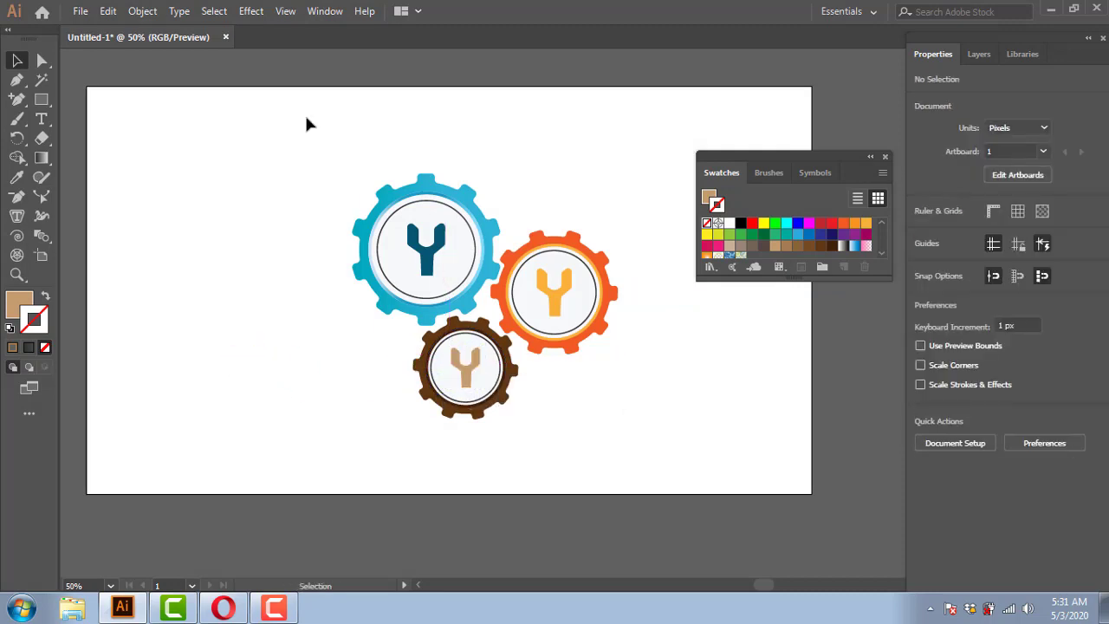
Dock the Swatches panel above Properties and group the finished gear artwork
drag(518, 427, 519, 428)
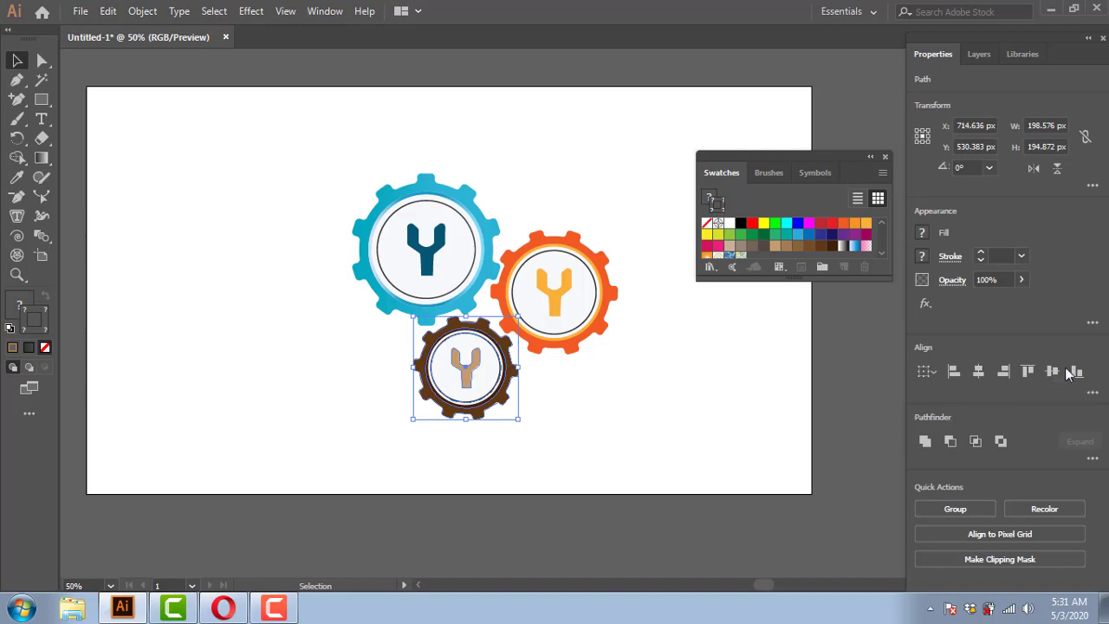
click(738, 440)
drag(867, 173, 961, 44)
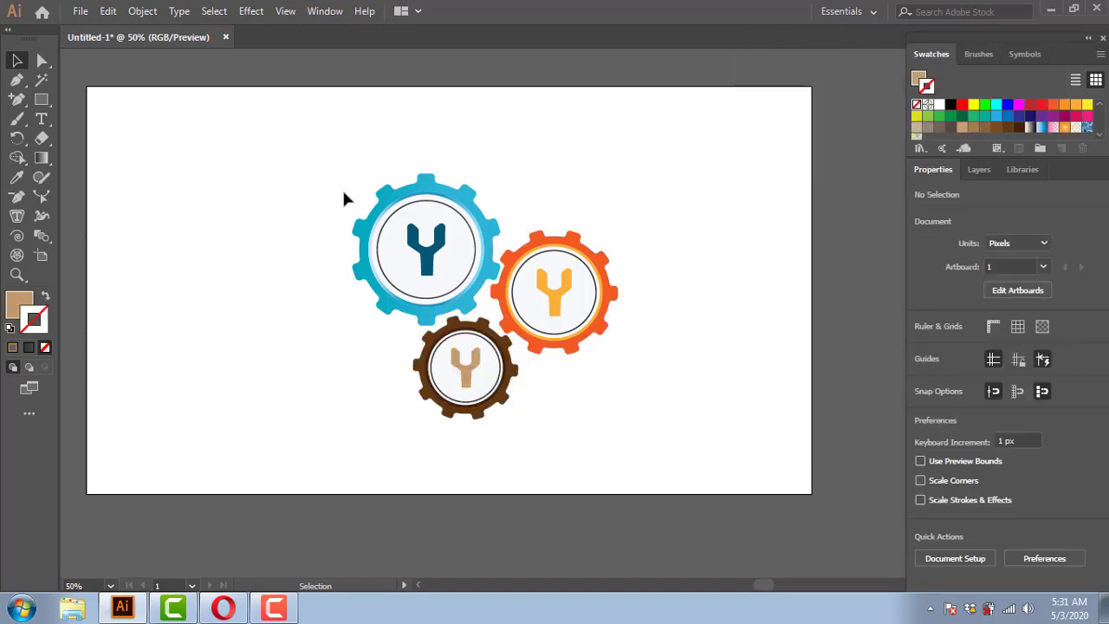
drag(603, 405, 611, 421)
key(ctrl+g)
click(537, 413)
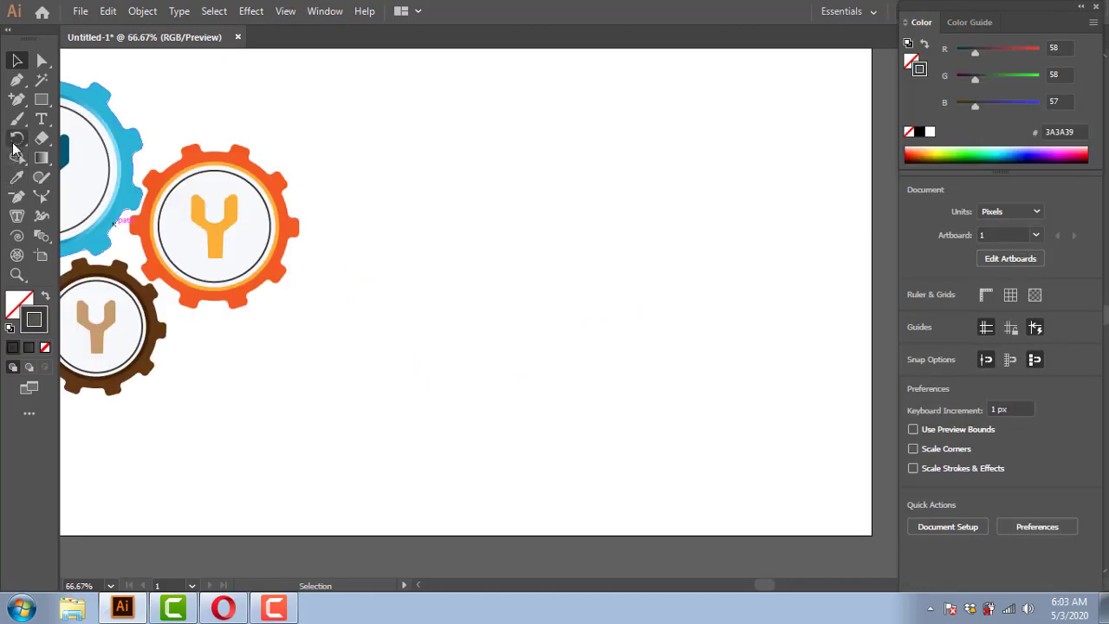
Draw an upright ellipse about 263 × 325 px beside the gears, with a dark grey fill and no stroke
click(41, 99)
click(114, 116)
mouse_move(533, 143)
mouse_down()
mouse_move(616, 280)
mouse_move(629, 332)
mouse_move(716, 354)
mouse_move(718, 373)
mouse_up()
click(45, 295)
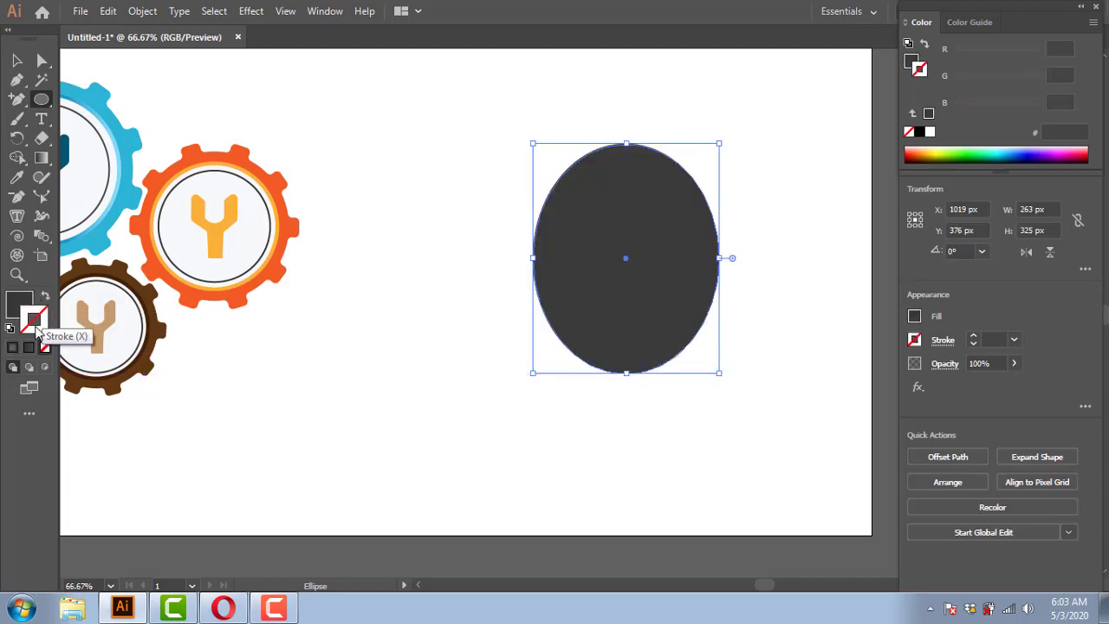
Draw a rectangle about 226 × 28 px across the lower end of the dark ellipse
click(40, 99)
click(122, 99)
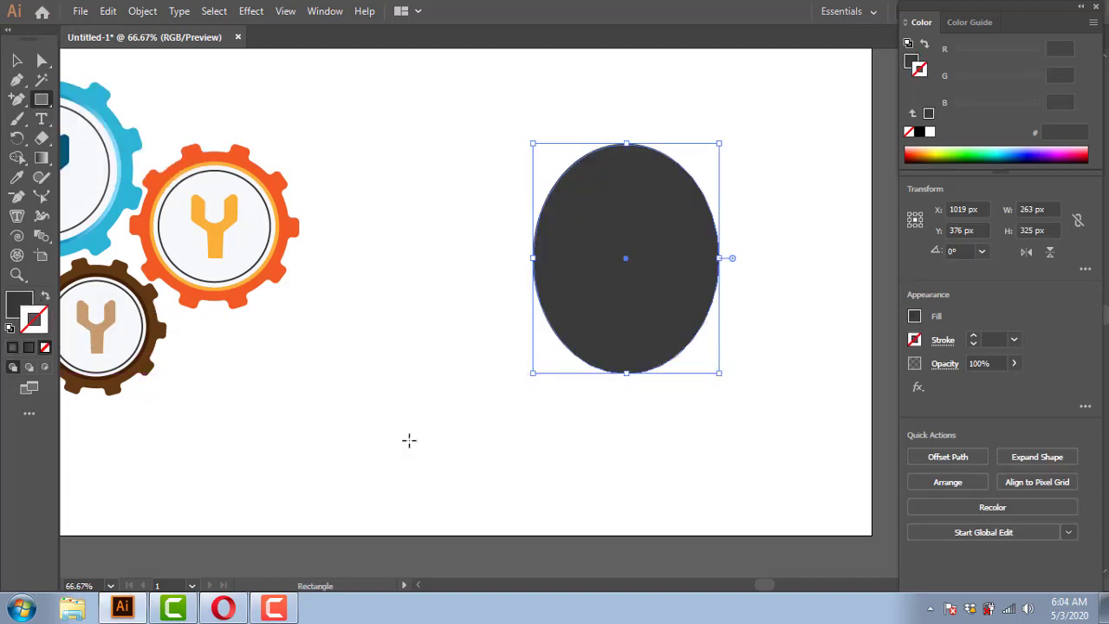
drag(552, 354, 712, 372)
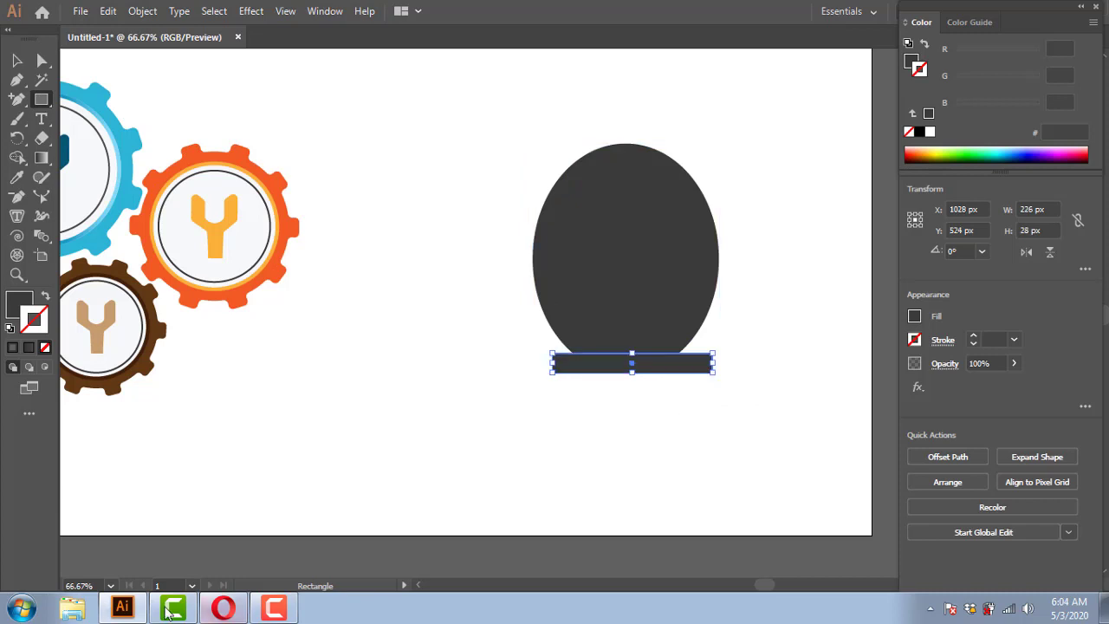
click(17, 60)
click(411, 280)
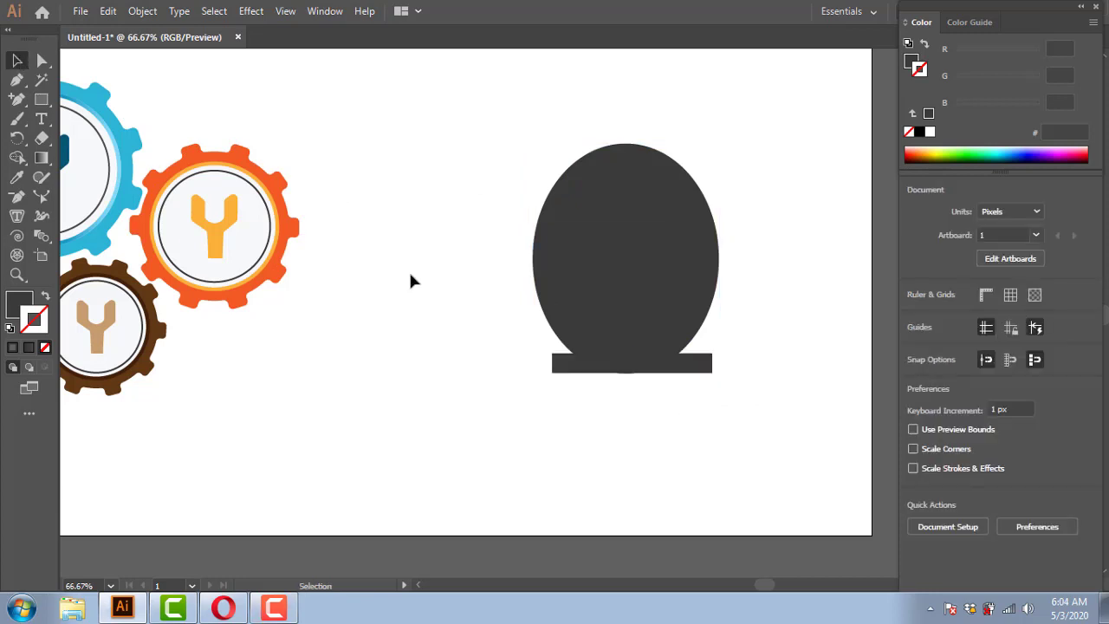
Fully round the corners of the rectangle under the ellipse
click(612, 371)
click(41, 60)
scroll(565, 362, up, 2)
drag(546, 368, 563, 375)
scroll(587, 410, down, 2)
drag(610, 420, 468, 383)
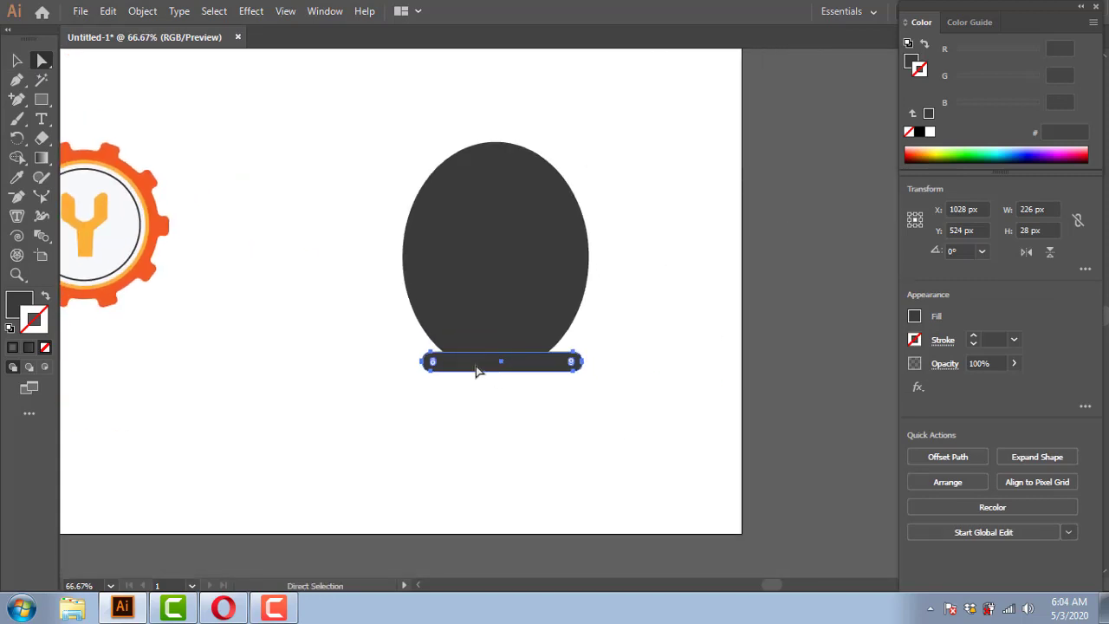
Try to merge the ellipse and the rounded bar with the Shape Builder tool
click(17, 60)
mouse_move(364, 142)
mouse_down()
mouse_move(529, 390)
mouse_move(493, 320)
mouse_up()
click(17, 158)
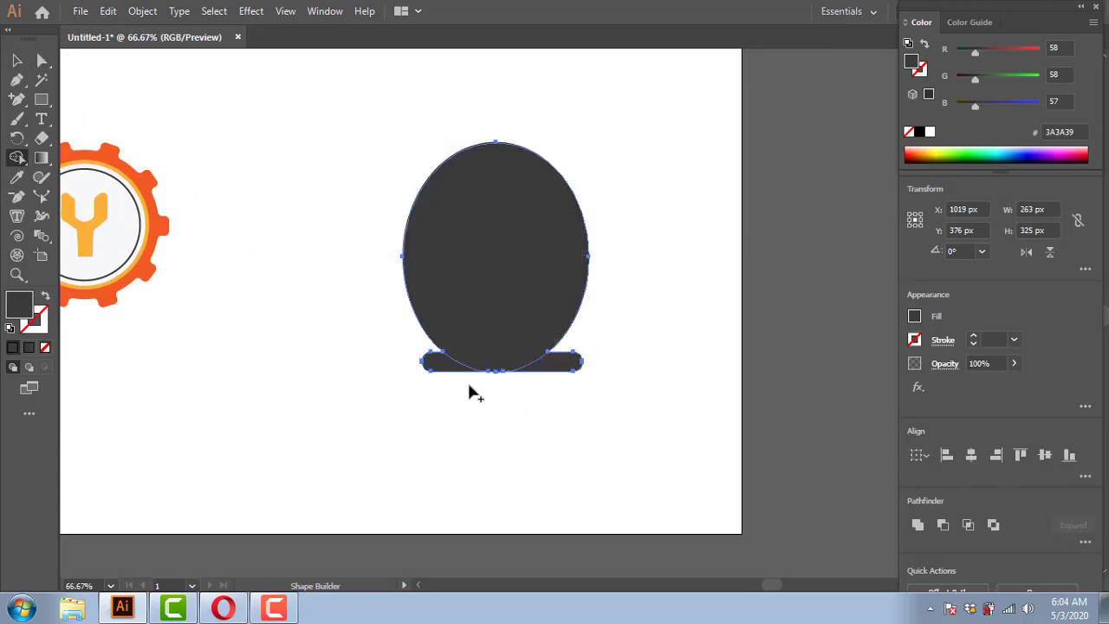
drag(470, 367, 523, 366)
click(17, 60)
click(547, 377)
click(559, 368)
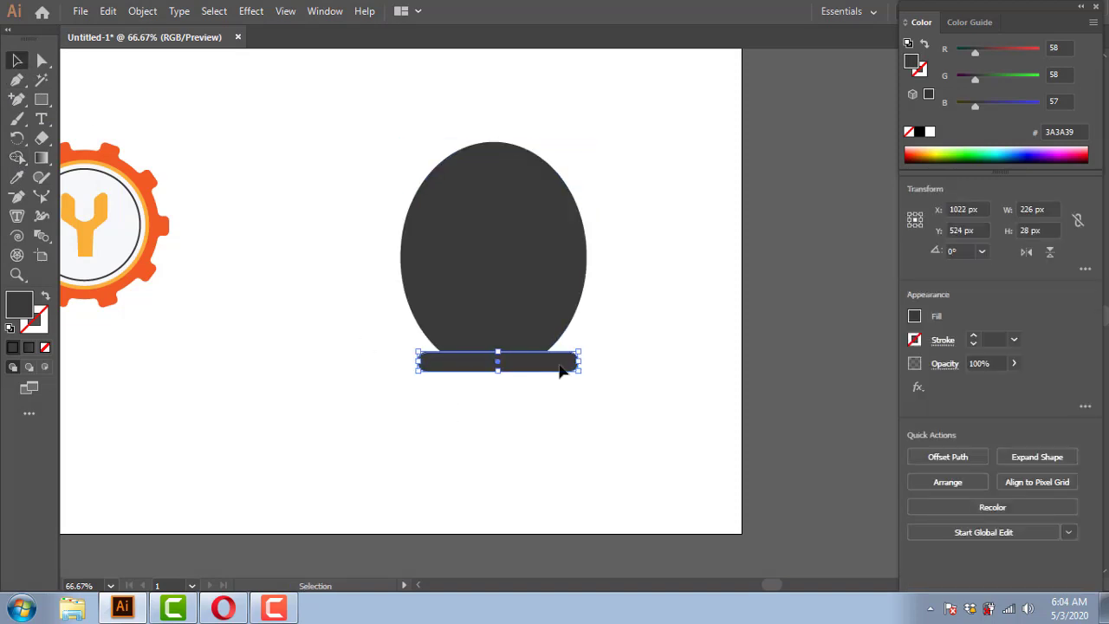
Align the ellipse and the rounded bar on their horizontal centres, undoing the additional vertical alignment
drag(407, 414, 523, 196)
click(970, 453)
click(1045, 454)
key(ctrl+z)
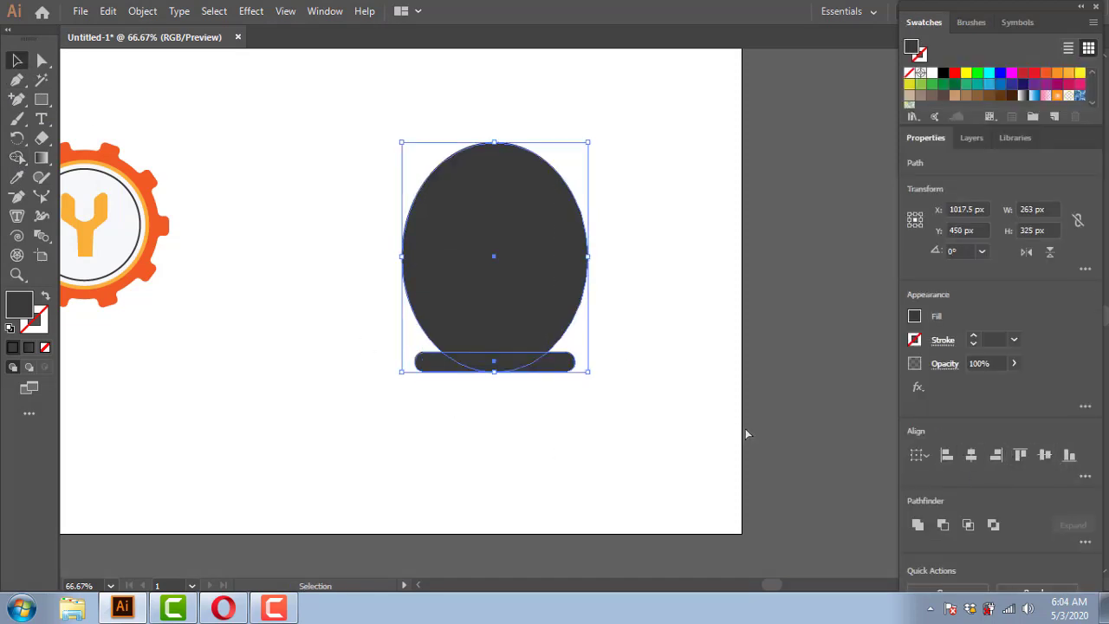
click(746, 432)
click(569, 368)
click(569, 376)
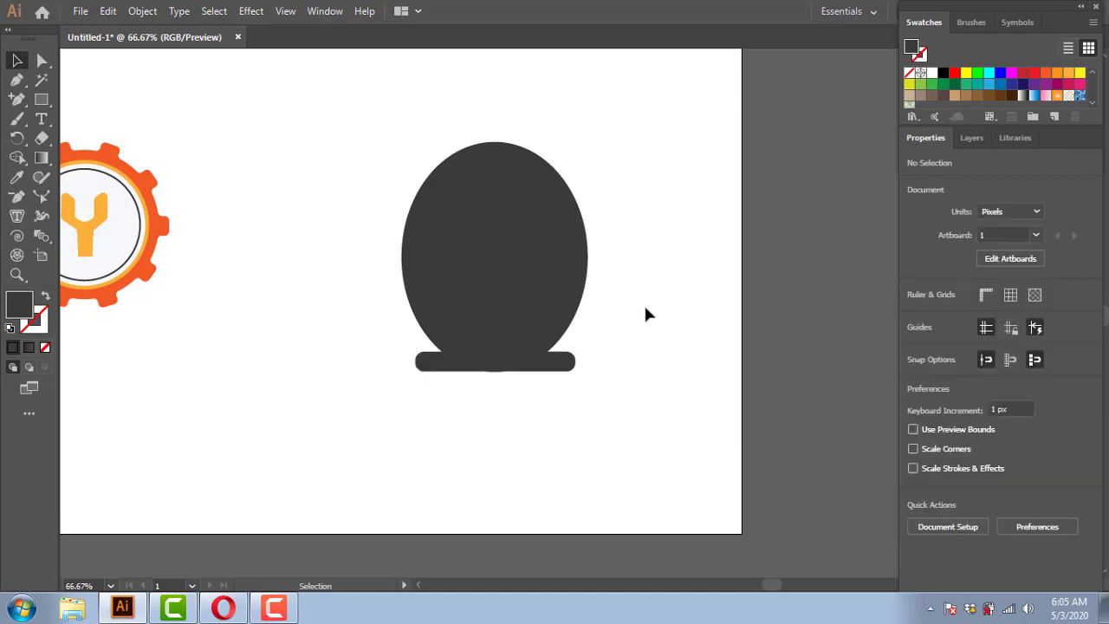
Try joining the overlapping areas of the centred ellipse and bar with Shape Builder, and undo the attempt
drag(537, 377, 560, 372)
key(shift+m)
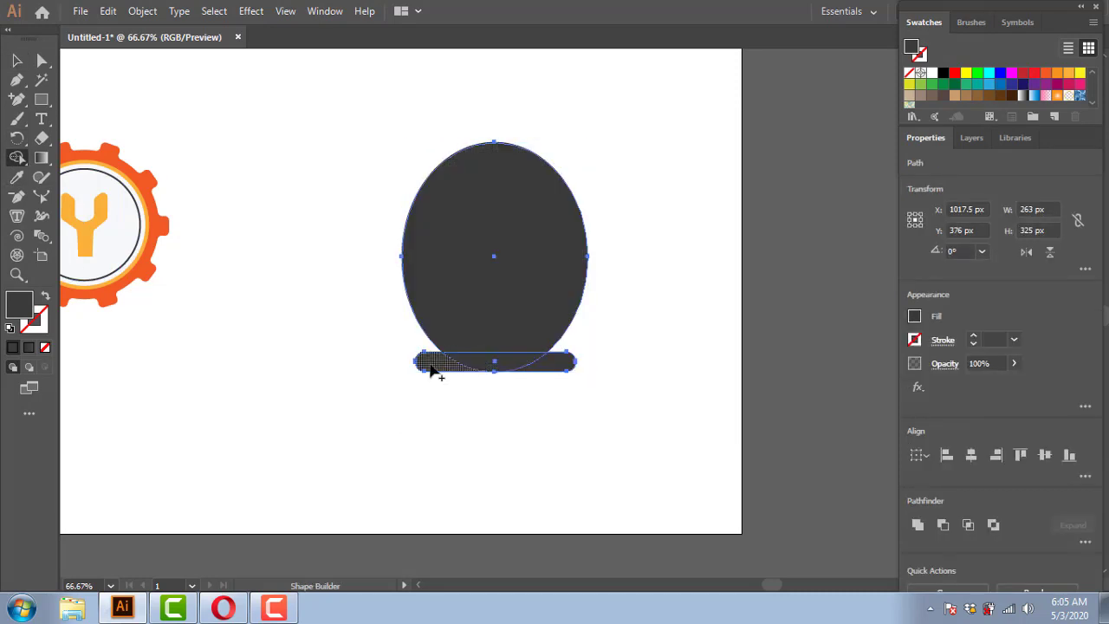
drag(497, 347, 501, 362)
click(19, 63)
click(317, 165)
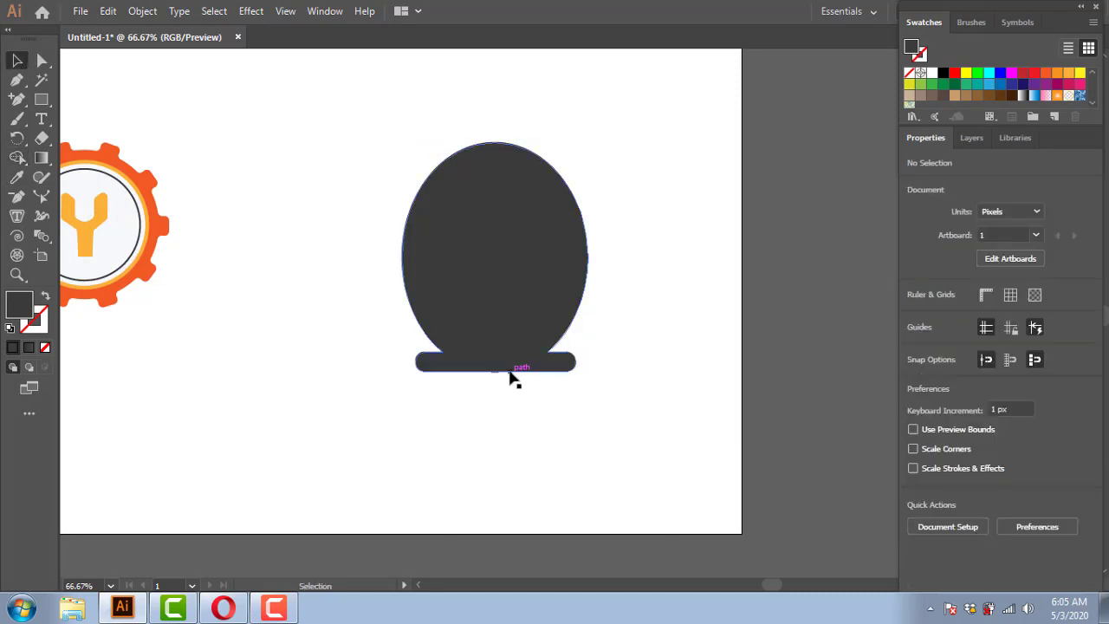
key(ctrl+z)
Add two progressively shorter copies of the rounded bar below it, centring the shortest one under the ellipse
click(516, 378)
drag(543, 366, 542, 389)
key(ctrl+z)
drag(477, 366, 450, 417)
click(604, 413)
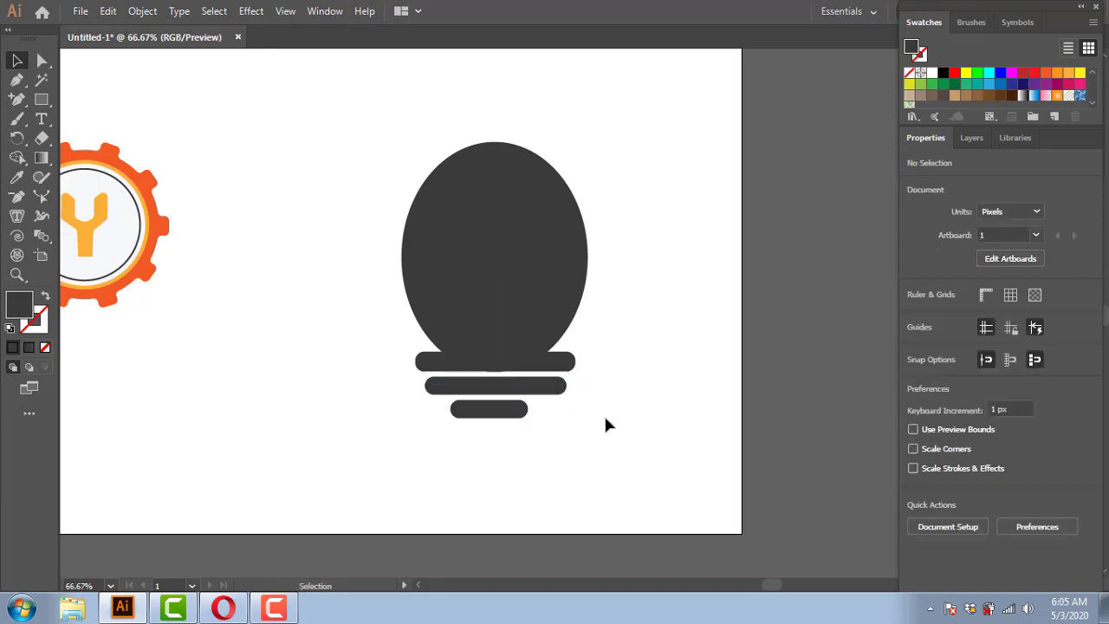
click(509, 419)
click(625, 305)
Merge the ellipse with the widest rounded bar using Shape Builder, leaving the two shorter bars separate
mouse_move(400, 334)
mouse_down()
mouse_move(473, 350)
mouse_move(435, 359)
mouse_move(561, 367)
mouse_move(503, 364)
mouse_up()
key(shift+m)
click(16, 61)
click(199, 136)
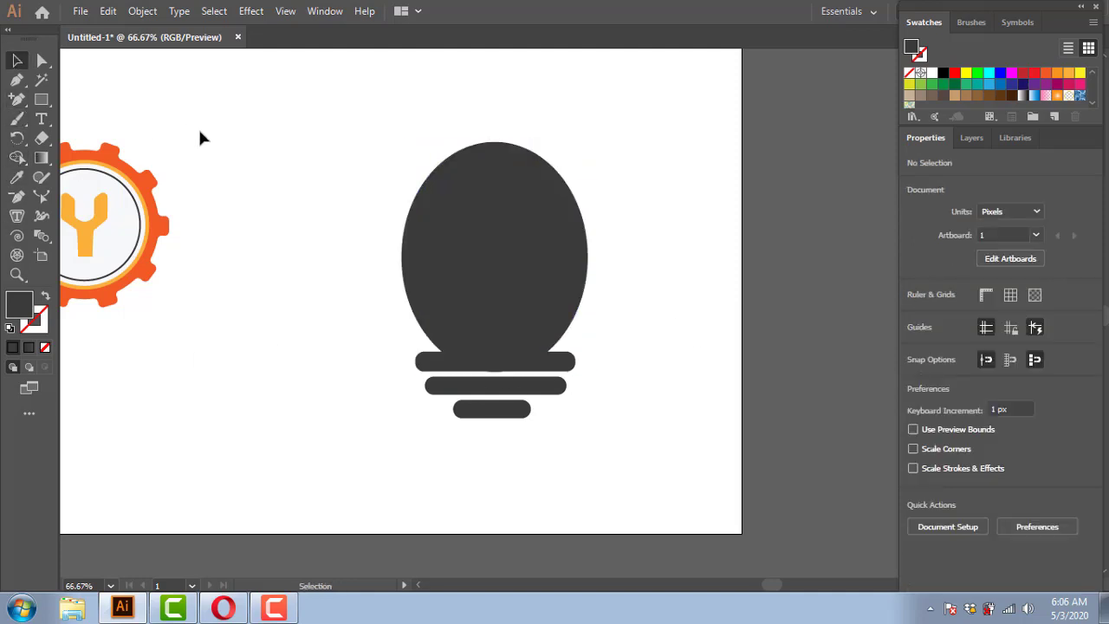
Shorten the merged bulb shape slightly from its upper edge and fill it with yellow FFFF00
click(483, 292)
drag(495, 141, 510, 163)
click(618, 153)
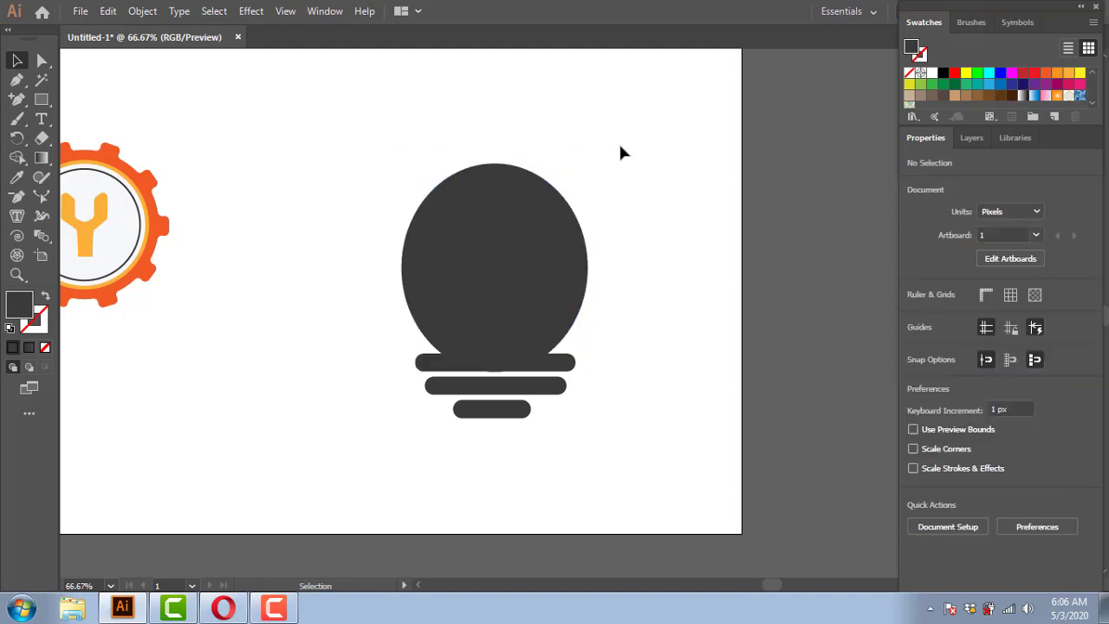
click(490, 247)
click(966, 74)
click(537, 411)
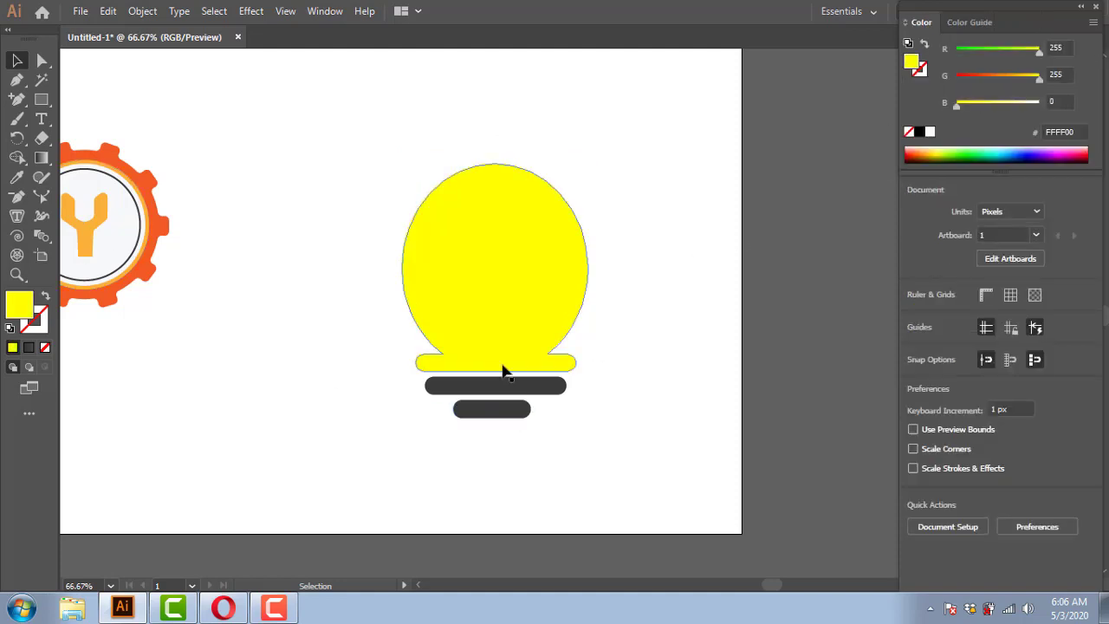
click(503, 368)
click(646, 355)
Move the shortest bar down and insert a slightly narrower copy of the wider dark bar above it
drag(520, 420, 480, 449)
click(524, 396)
key(ctrl+z)
mouse_move(519, 414)
mouse_down()
mouse_move(517, 450)
mouse_move(511, 428)
mouse_up()
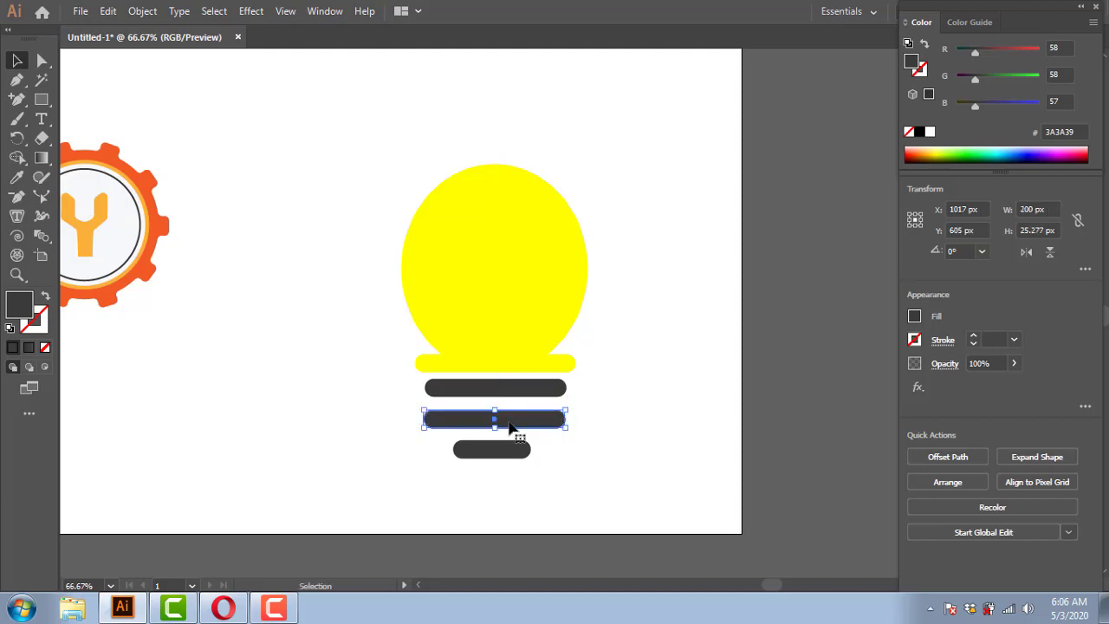
drag(421, 430, 439, 423)
click(499, 434)
Bring the shortest bar closer to the others and align the three dark bars on their horizontal centres under the bulb
drag(524, 421, 493, 457)
click(519, 448)
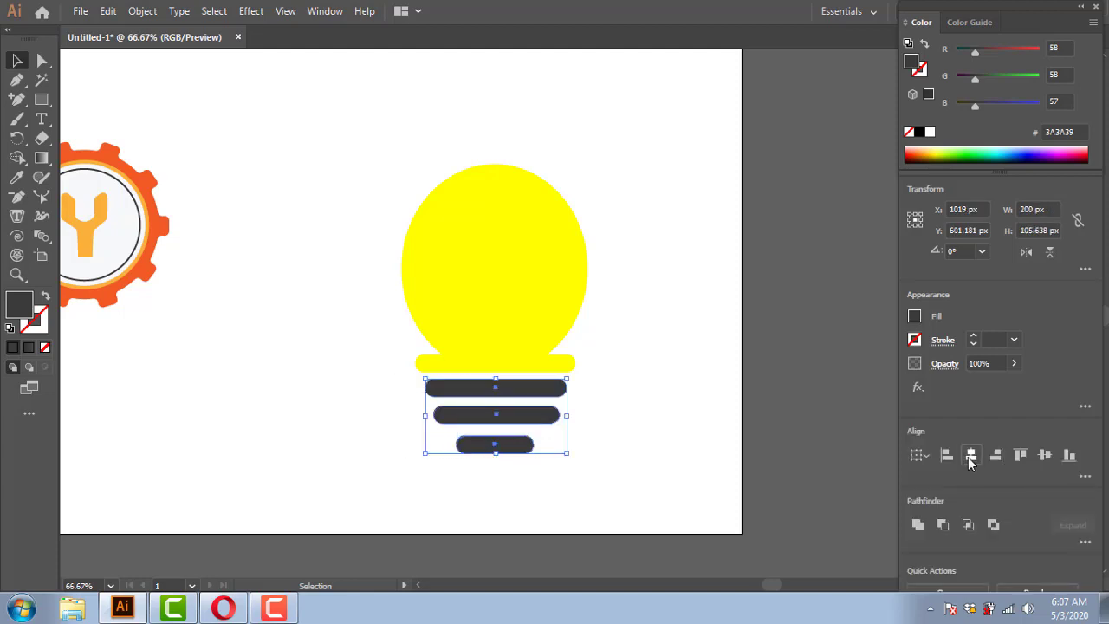
click(635, 426)
click(459, 256)
click(645, 386)
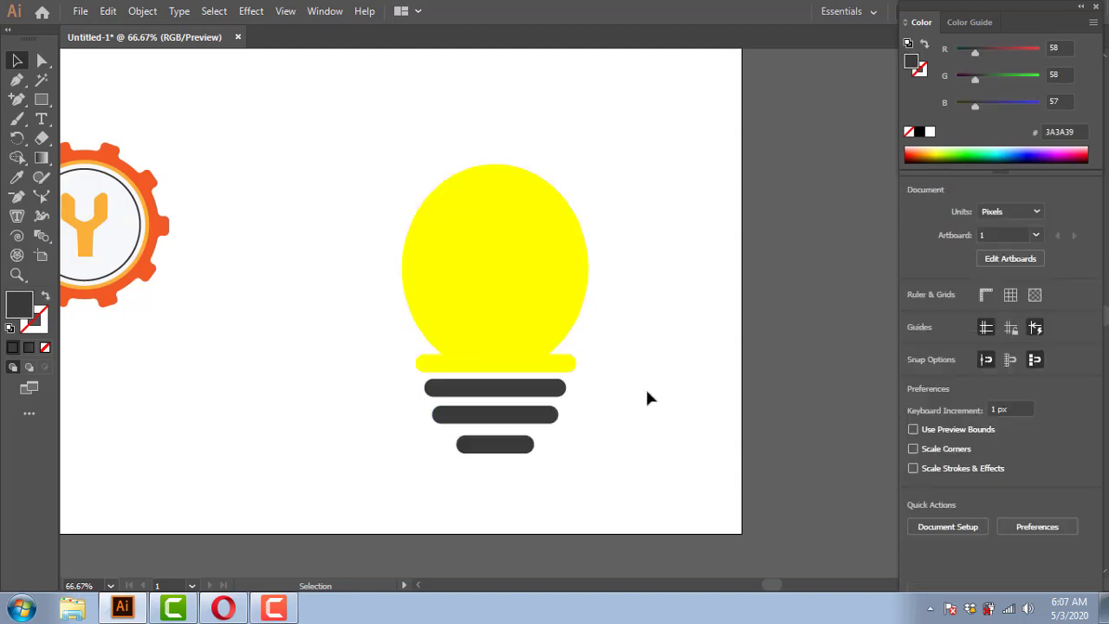
Group the yellow bulb with its three bars and scale the group down proportionally
scroll(622, 329, down, 1)
drag(434, 182, 601, 433)
key(ctrl+g)
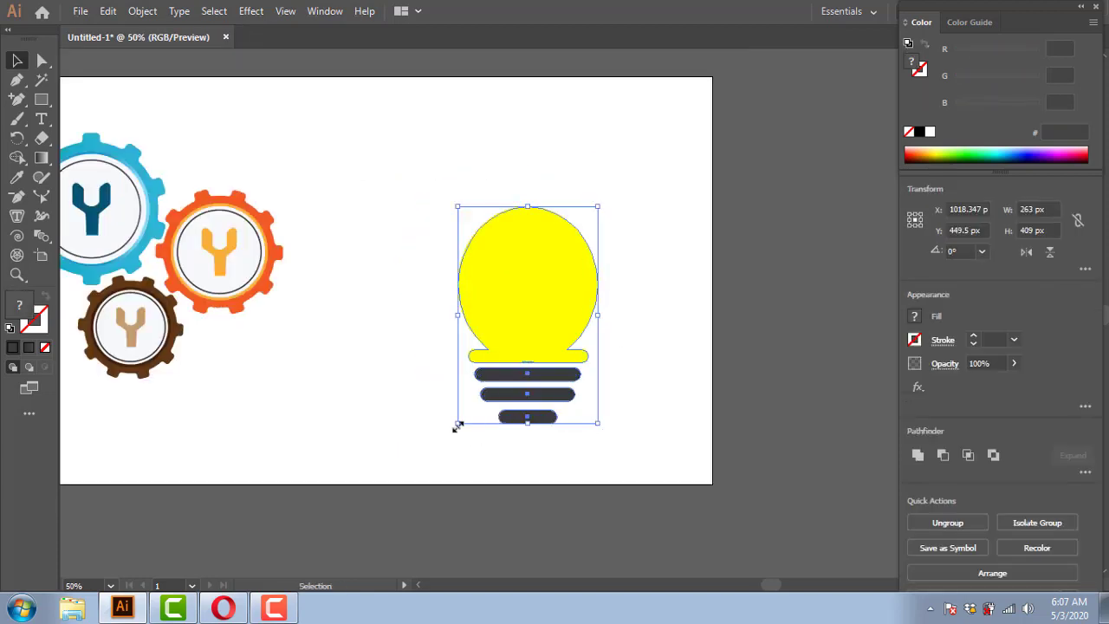
drag(453, 424, 503, 378)
scroll(539, 322, down, 1)
scroll(260, 310, up, 1)
Place three small bulbs in the gaps around the gears: above the orange gear and on both sides of the brown gear
drag(395, 331, 445, 370)
drag(712, 349, 365, 174)
drag(345, 236, 392, 389)
click(445, 194)
click(376, 216)
click(403, 182)
click(526, 350)
drag(227, 149, 460, 451)
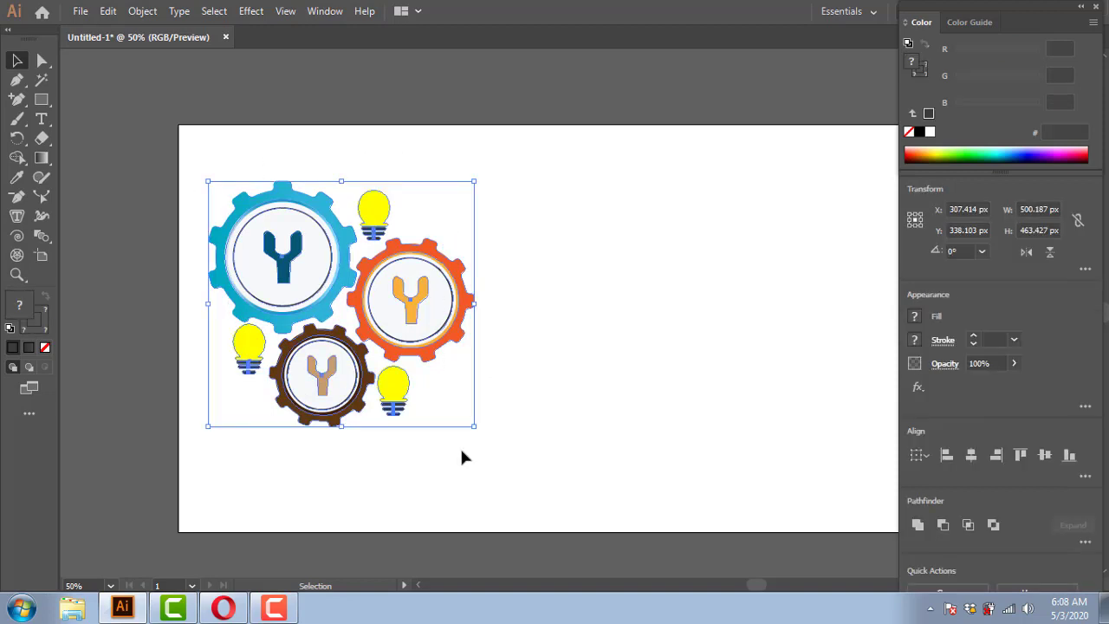
click(592, 354)
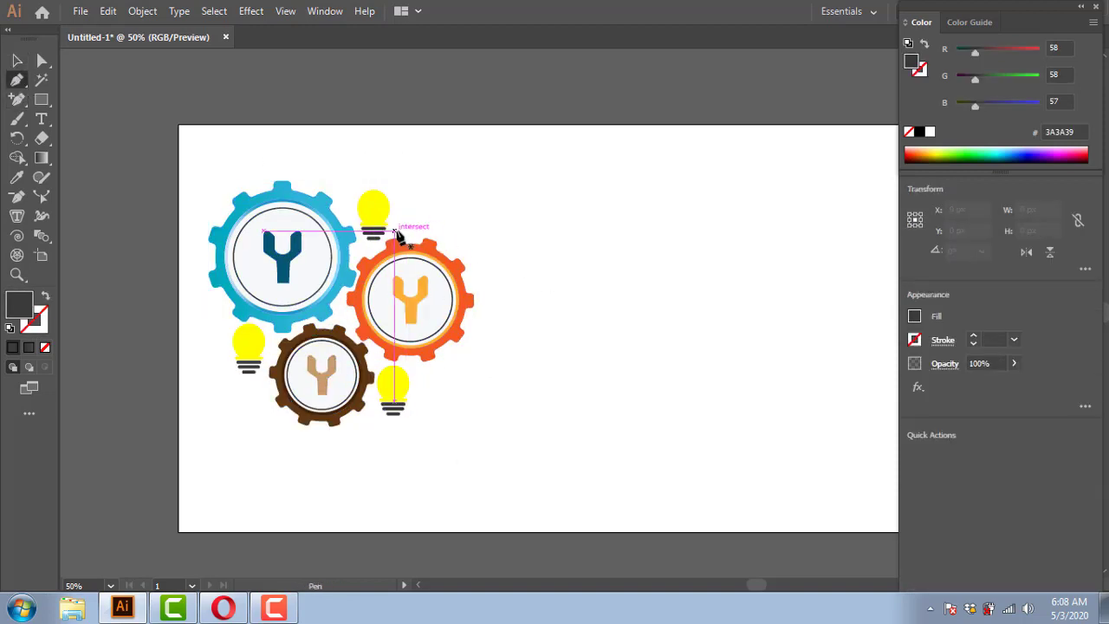
Draw an unfilled stroked line about 165 px wide and 38 px high, with an upward-curving end, beside the upper bulb using the Pen tool
click(394, 230)
click(474, 232)
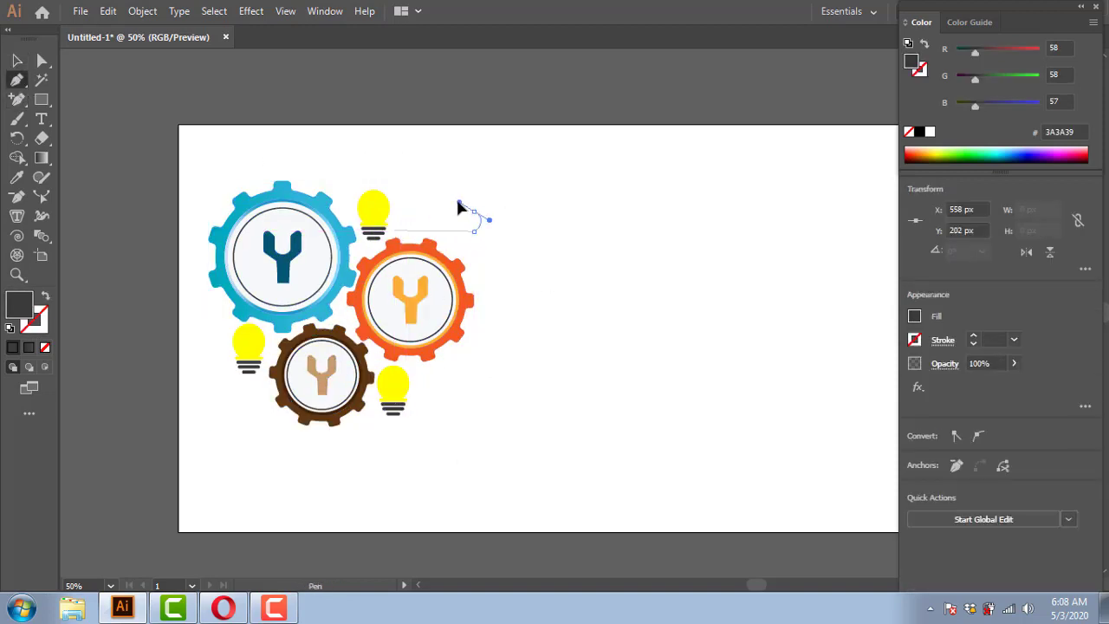
drag(458, 202, 455, 200)
click(46, 295)
click(474, 212)
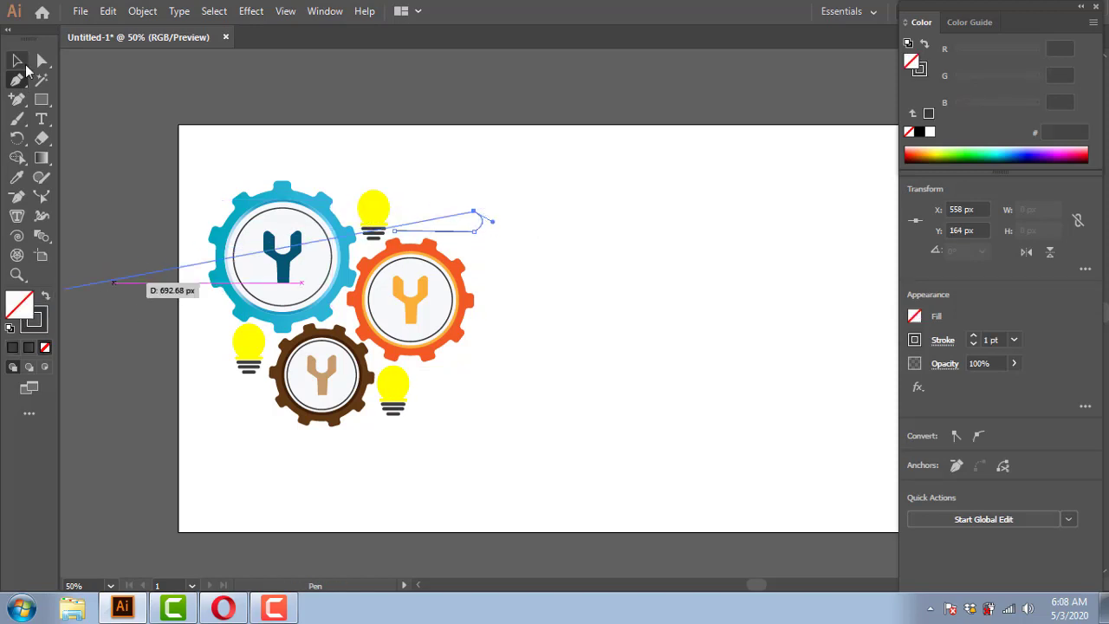
click(24, 66)
Duplicate the hooked line and position the copy beside the lower-right bulb
drag(468, 239, 450, 436)
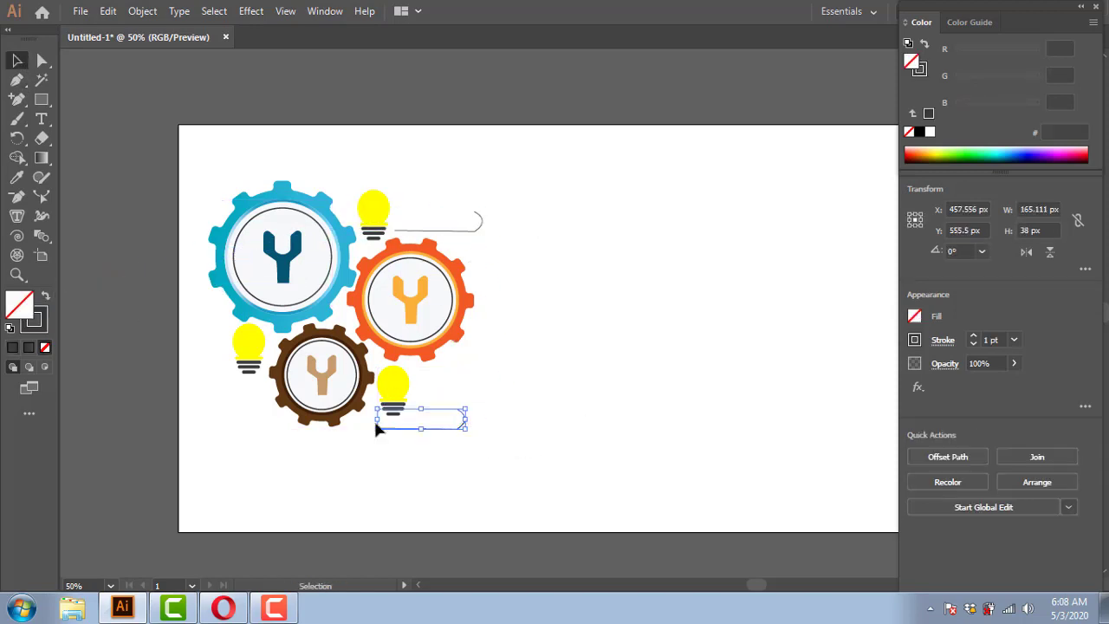
drag(374, 430, 472, 469)
drag(465, 405, 439, 398)
drag(421, 472, 345, 395)
drag(444, 422, 470, 370)
click(499, 308)
Give the upper hooked line a 3 pt dashed stroke and delete the plain copy beside the lower-right bulb
click(435, 232)
click(943, 340)
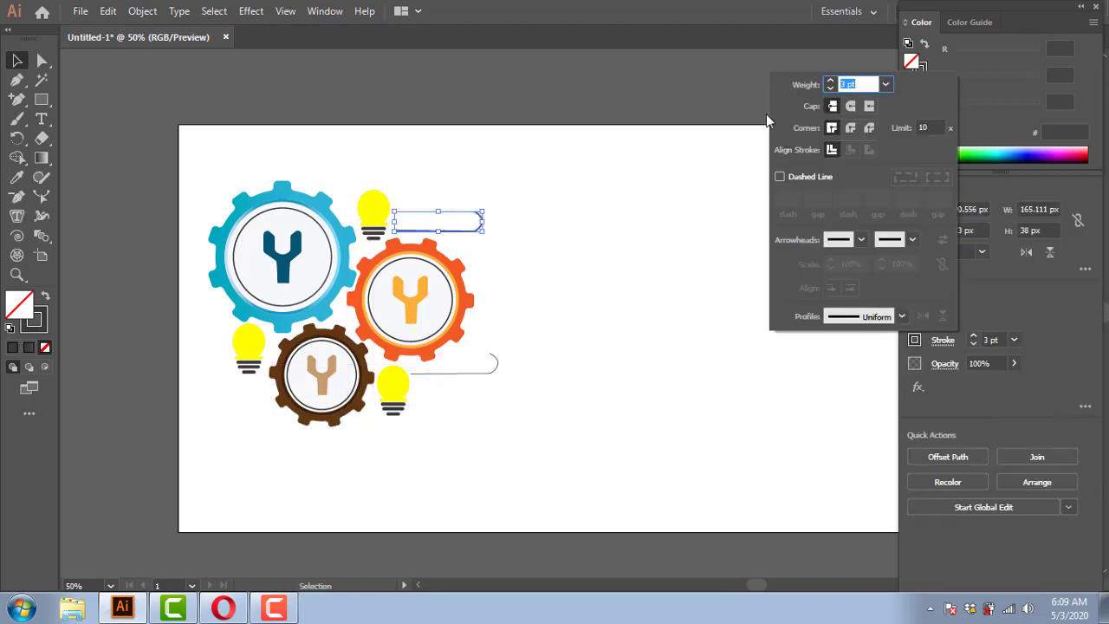
click(779, 176)
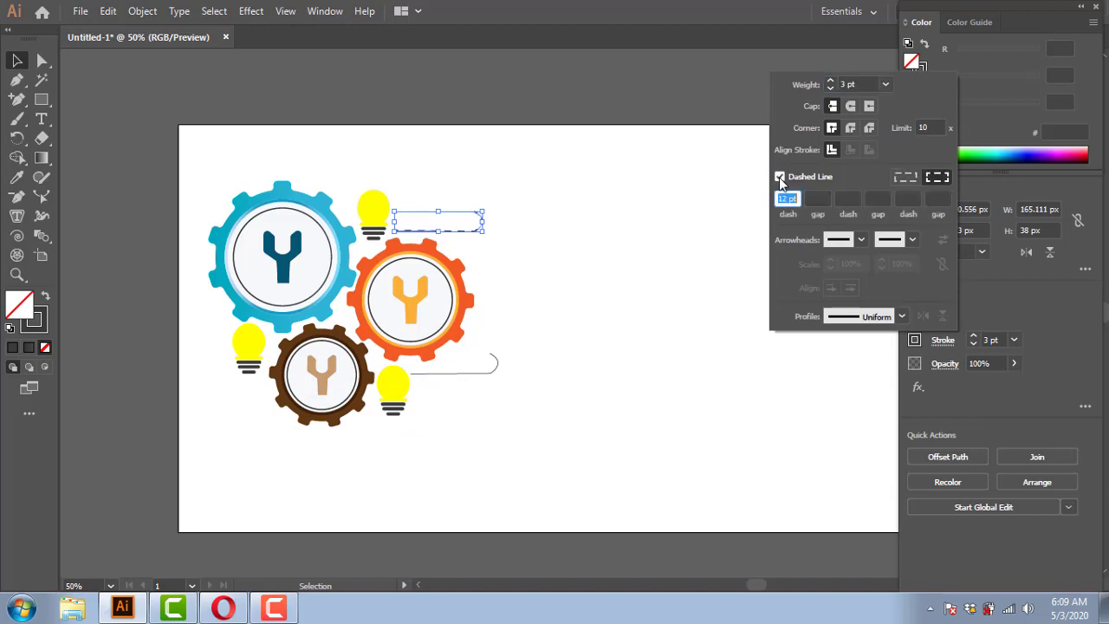
click(633, 236)
click(517, 247)
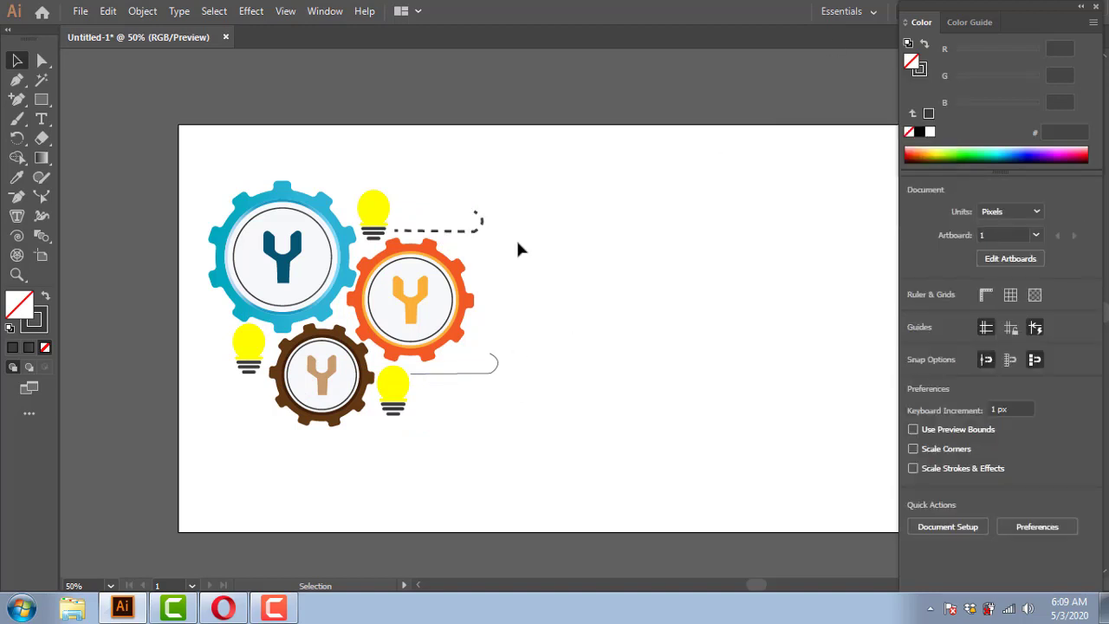
click(491, 374)
key(Delete)
Draw a 12 px circle with the Ellipse tool and give it the dark fill without a stroke
scroll(473, 363, up, 2)
right_click(47, 102)
click(128, 117)
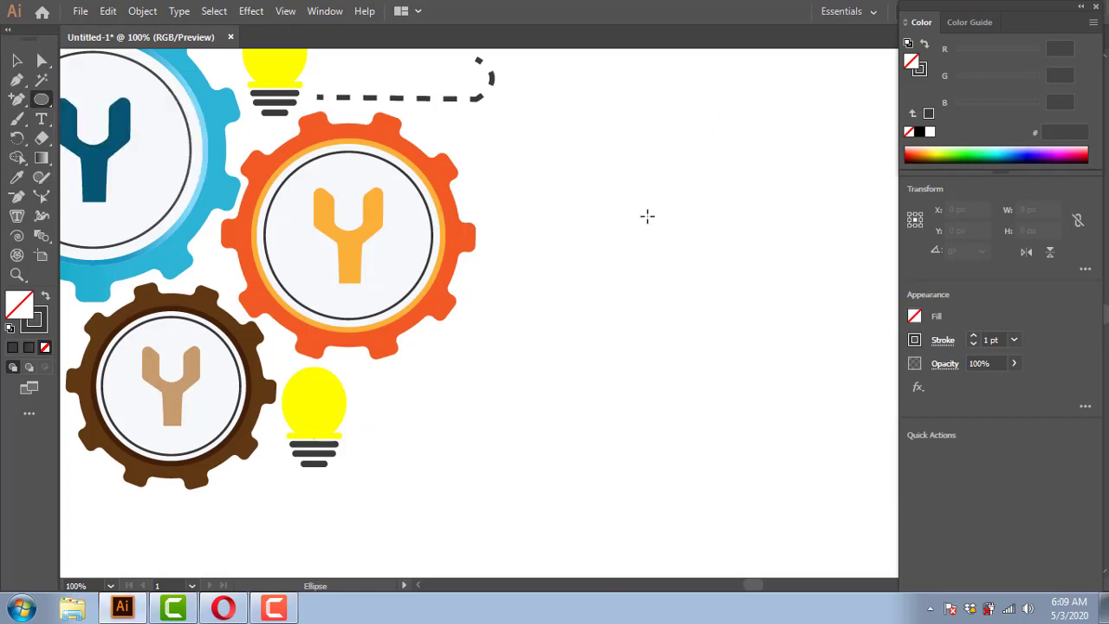
mouse_move(654, 224)
mouse_down()
mouse_move(636, 371)
mouse_move(513, 201)
mouse_move(353, 228)
mouse_up()
click(46, 296)
click(13, 62)
Place the dark dot at the curved end of the dashed line and a copy of it at the straight end
click(562, 205)
click(577, 279)
click(506, 257)
click(349, 232)
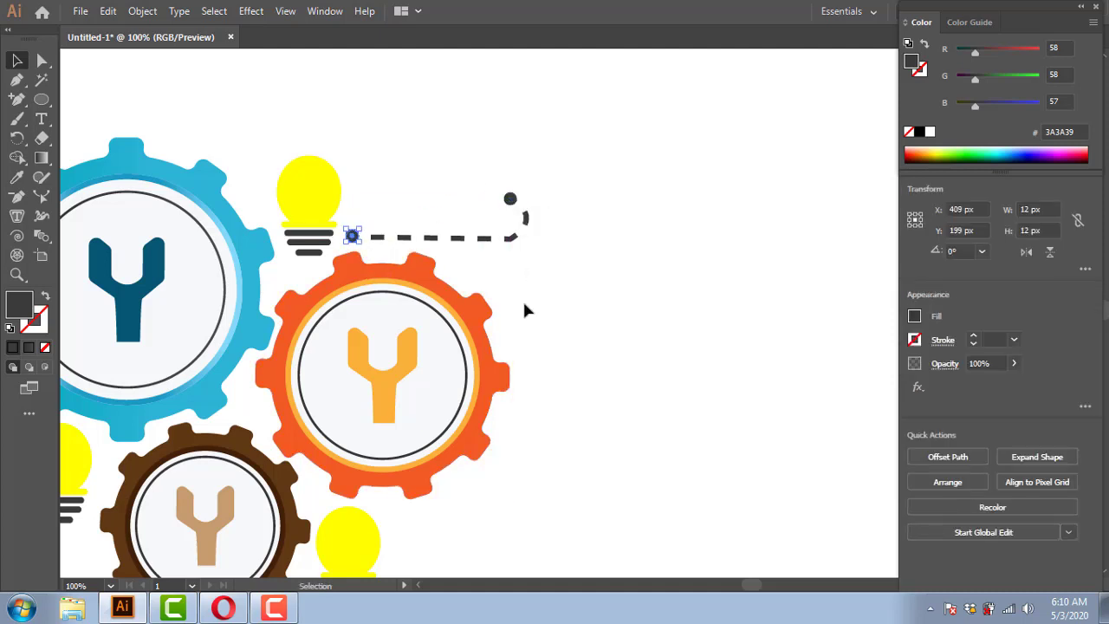
click(509, 339)
Group the dashed line with its two dots and duplicate the group below the lower-left bulb
key(ctrl+minus)
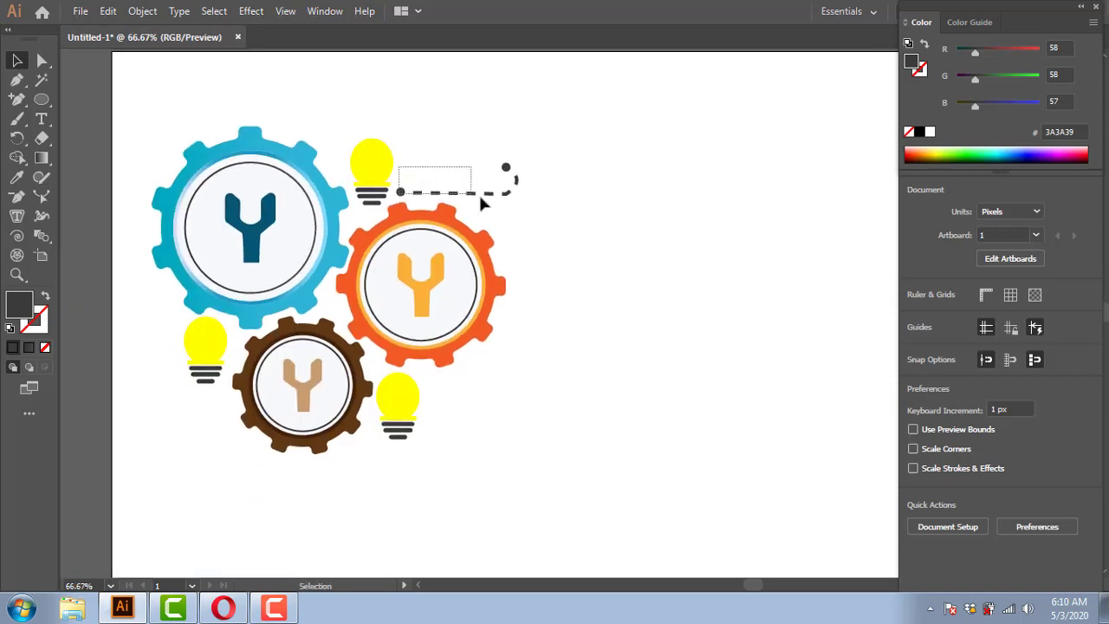
click(531, 199)
drag(450, 193, 217, 409)
key(ctrl+z)
drag(490, 200, 149, 450)
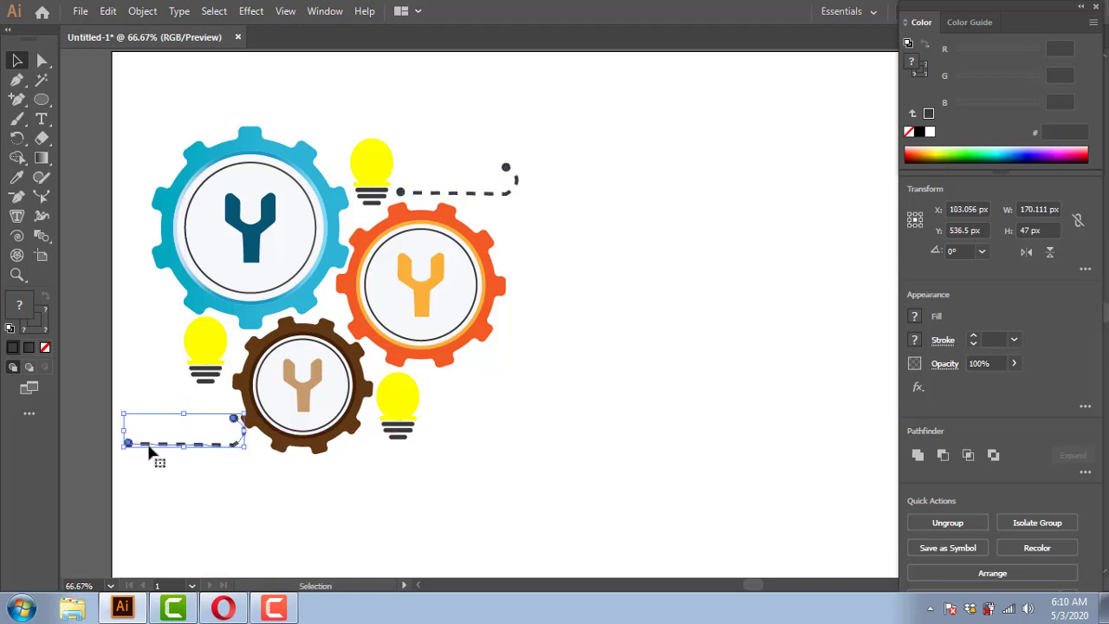
Rotate the duplicated dashed line half a turn and position it just under the lower-left bulb
drag(122, 410, 217, 376)
drag(177, 436, 175, 442)
drag(207, 486, 98, 448)
drag(188, 397, 187, 391)
click(256, 504)
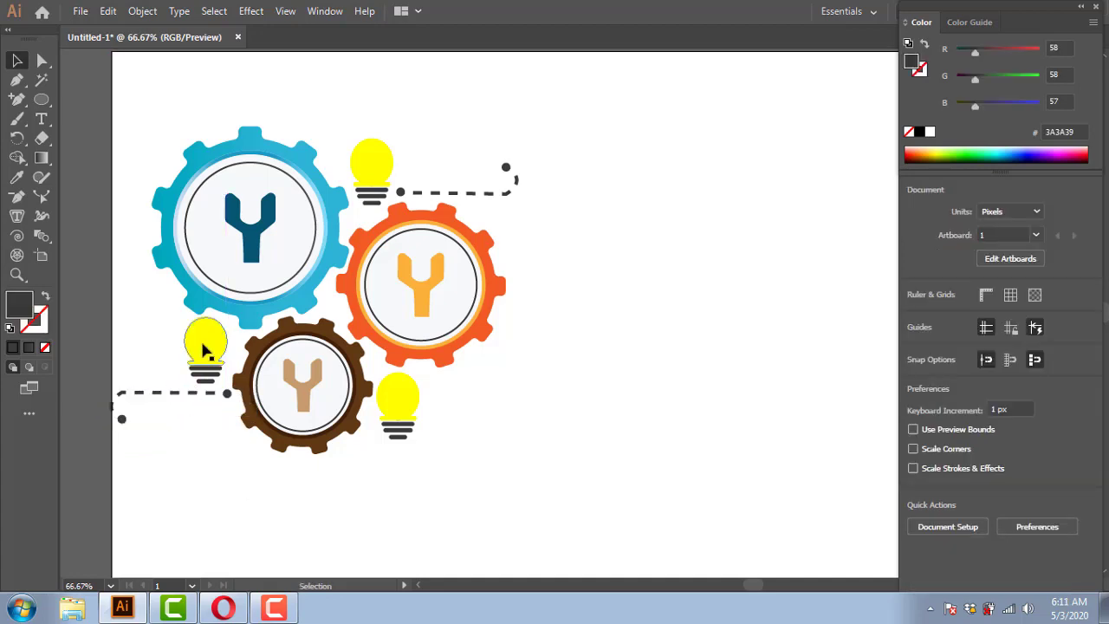
drag(203, 343, 208, 348)
key(ctrl+z)
right_click(288, 272)
click(362, 411)
click(111, 440)
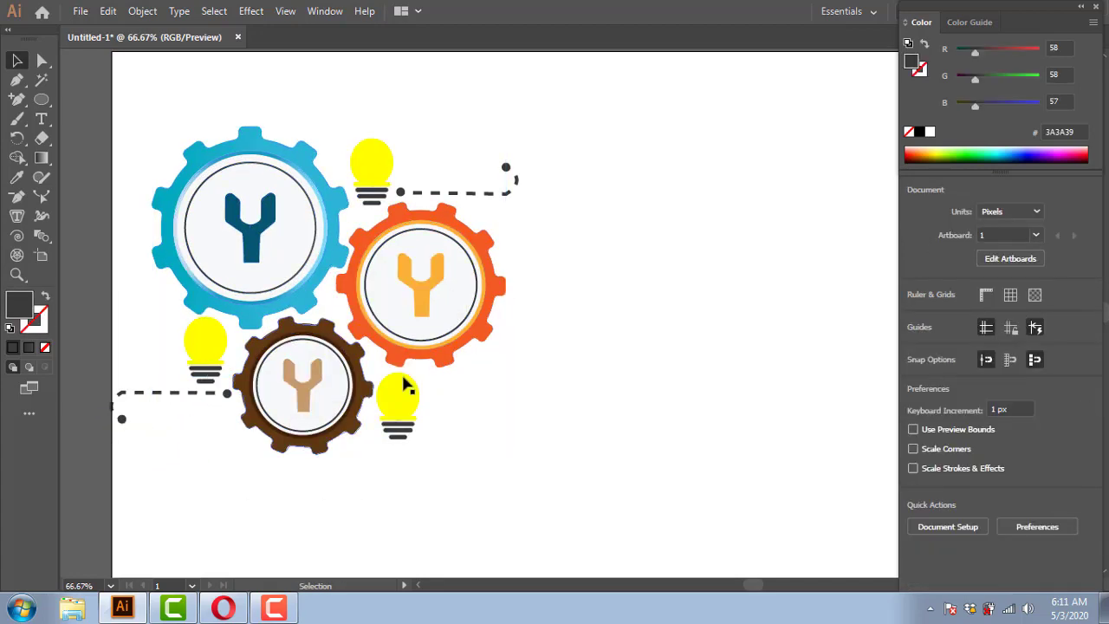
Duplicate the rotated dashed line and place the copy beside the lower-right bulb
drag(164, 401, 478, 384)
click(502, 477)
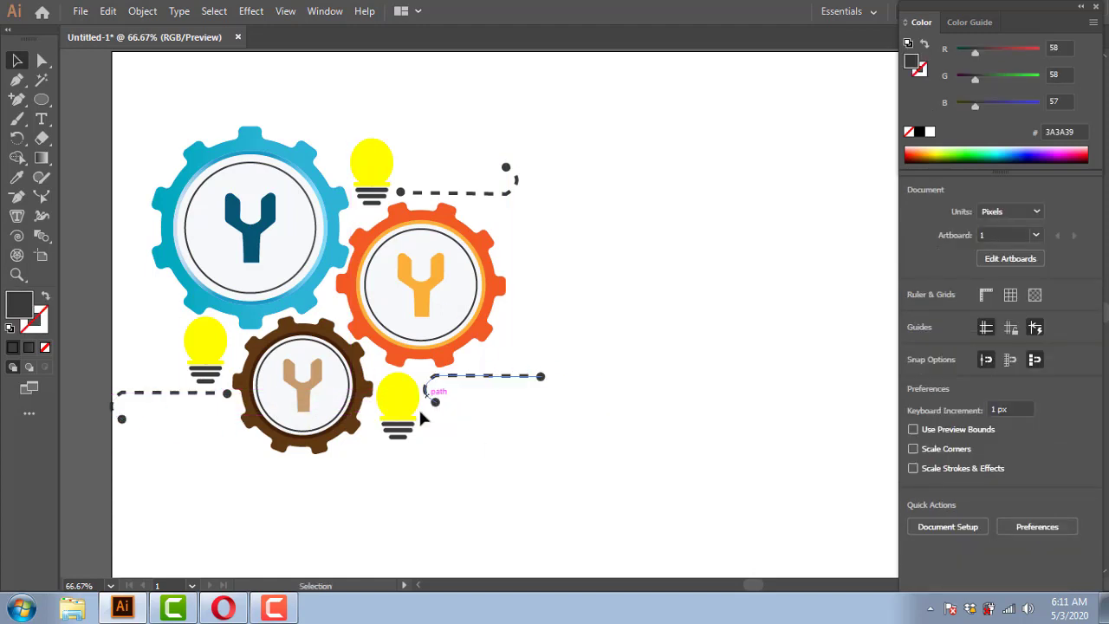
Move the whole artwork of gears, bulbs and dashed lines up and further inside the artboard
scroll(421, 419, left, 2)
drag(199, 95, 569, 490)
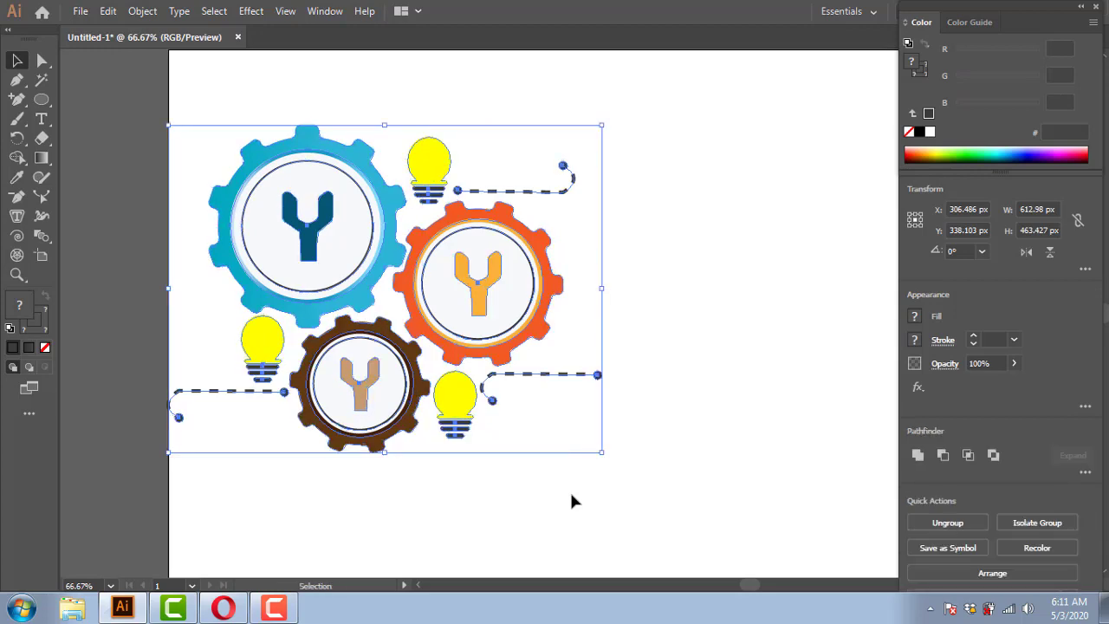
drag(324, 158, 449, 143)
scroll(459, 303, down, 1)
drag(572, 386, 426, 383)
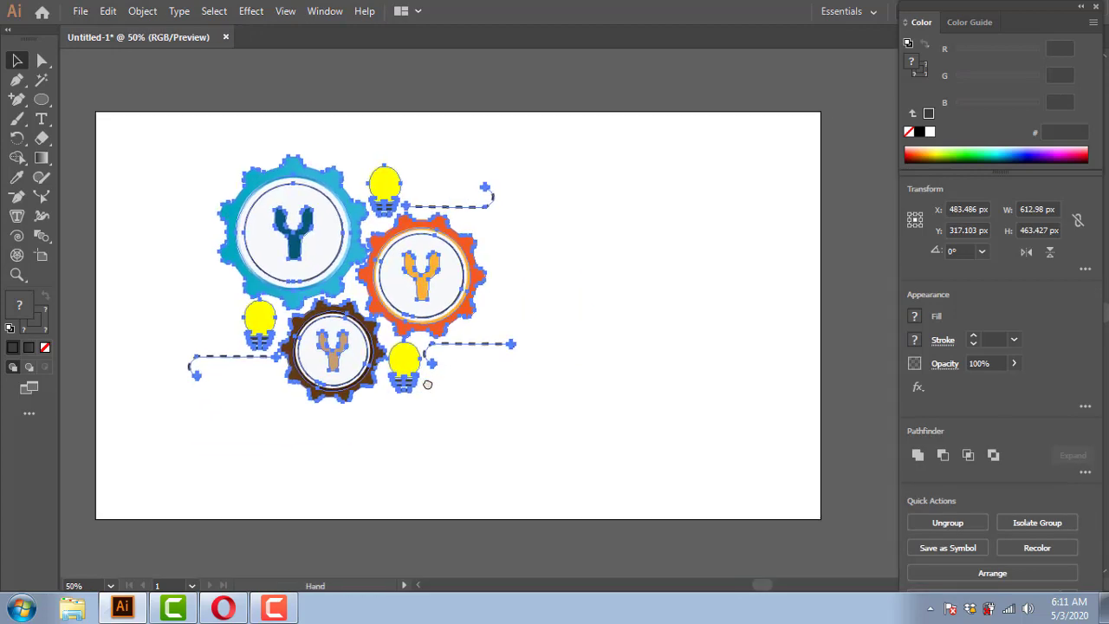
click(574, 398)
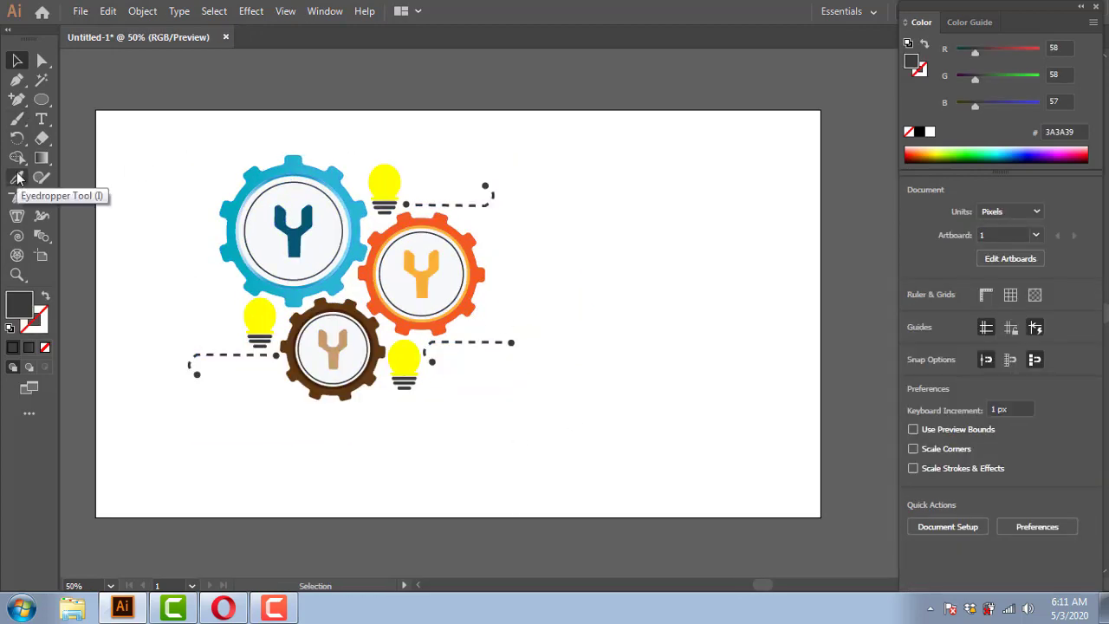
Select all the artwork and start saving the document with Save As
key(ctrl+a)
click(80, 10)
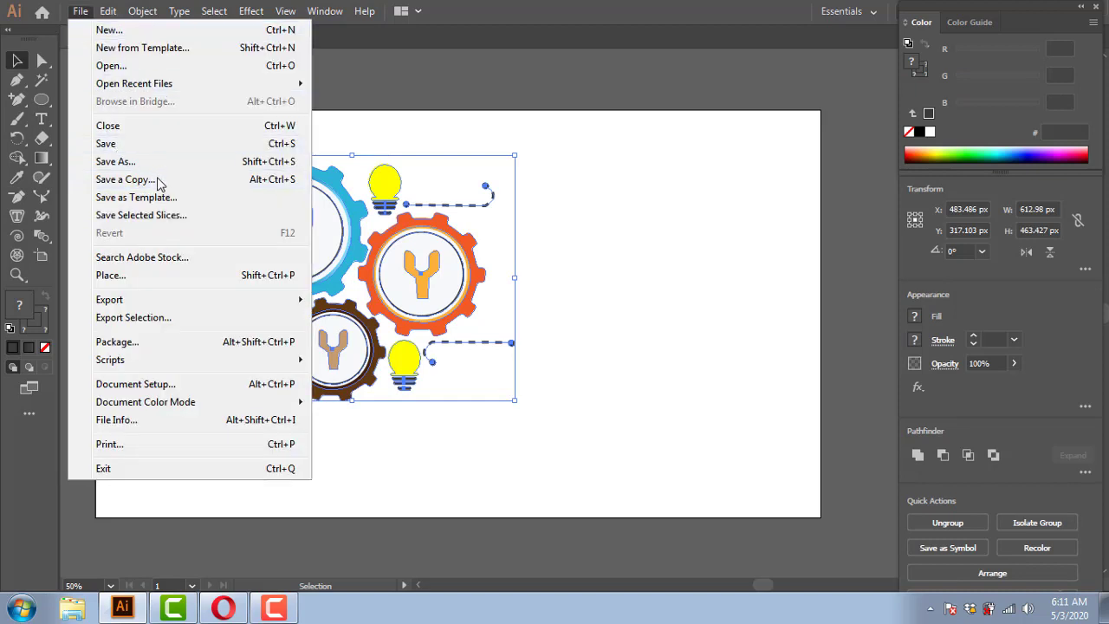
click(121, 163)
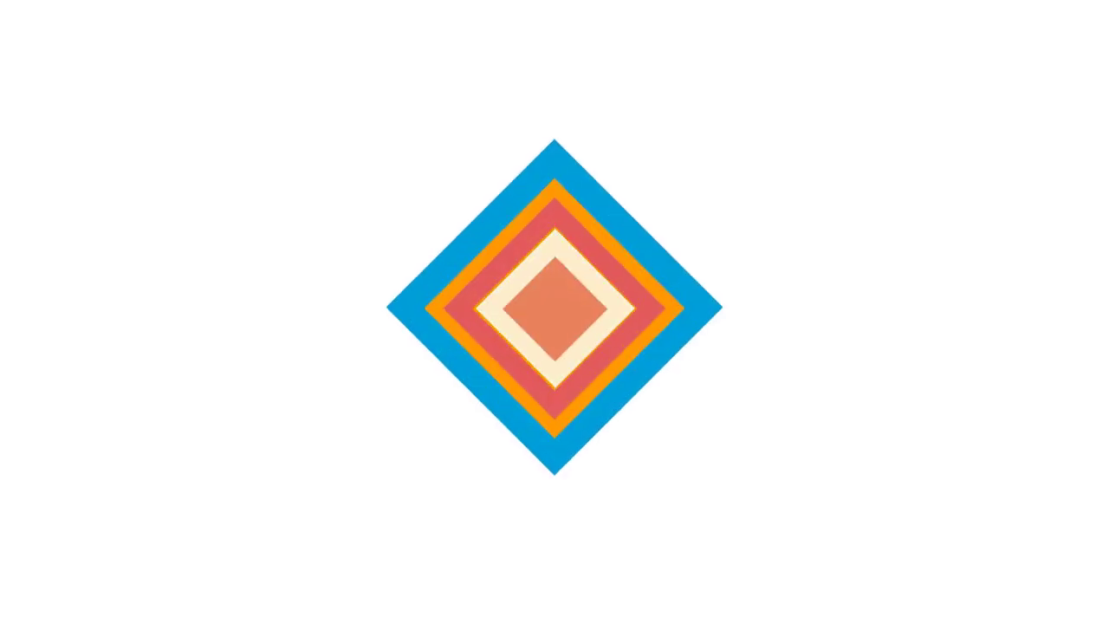